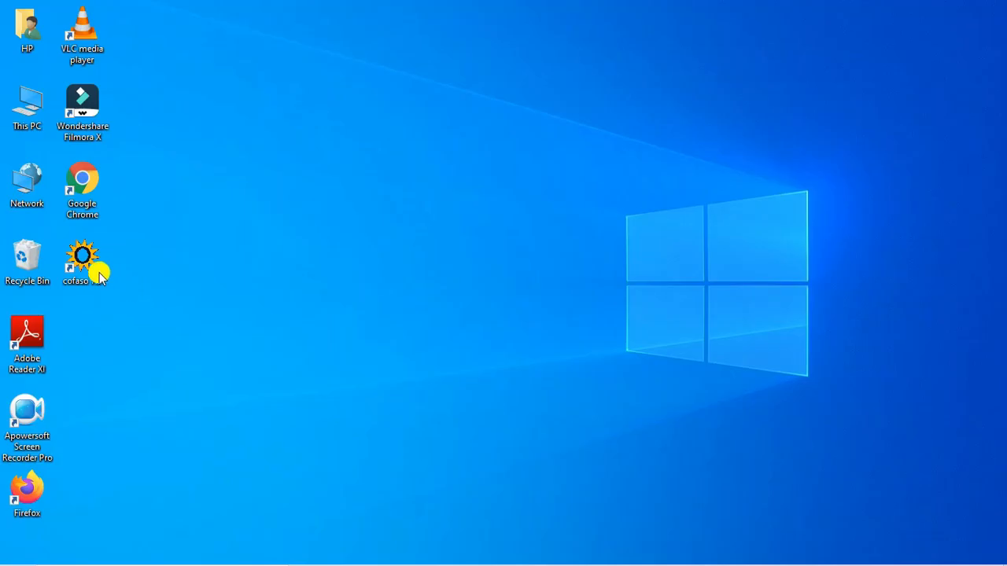
Launch cofaso and start a new project at the root of the project tree
{"action": "double_click", "coordinate": [84, 262]}
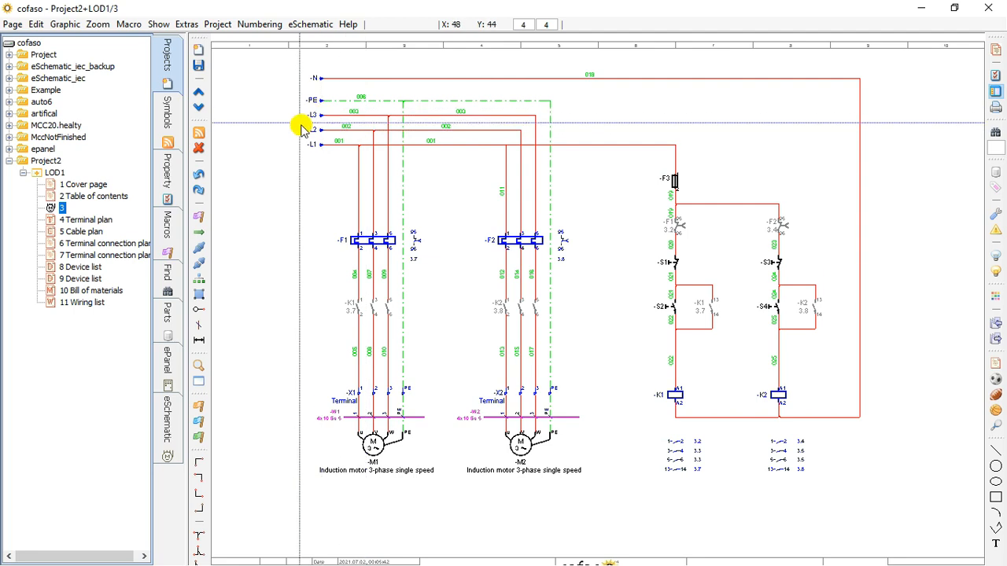
{"action": "left_click", "coordinate": [23, 43]}
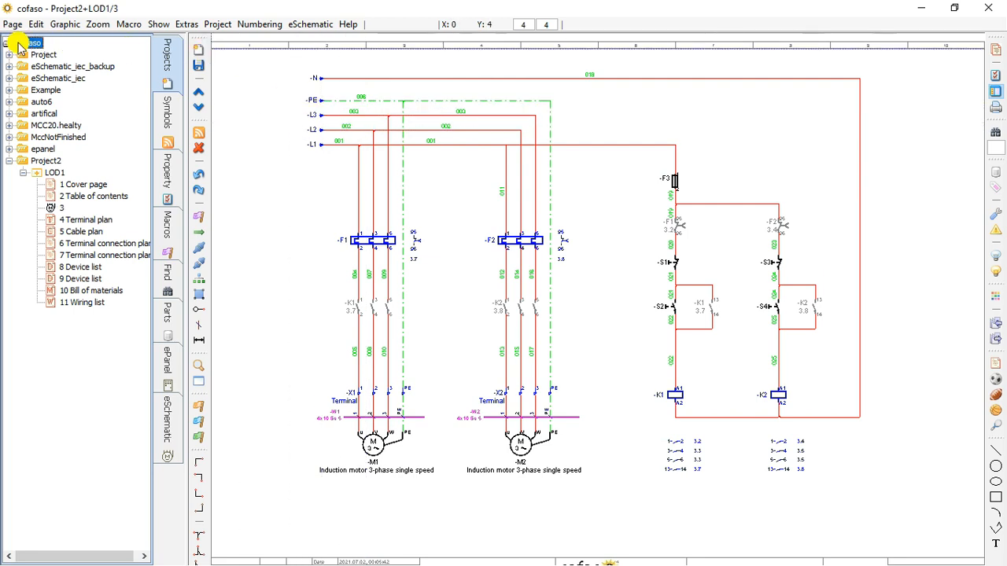
{"action": "left_click", "coordinate": [199, 50]}
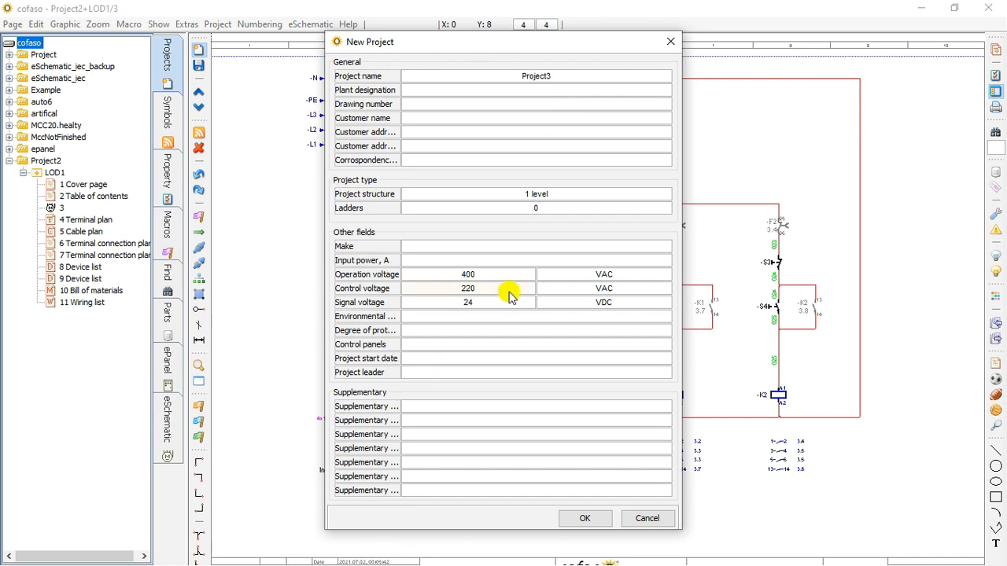
Name the new project "Electrical technician" and set its customer name to ABB
{"action": "left_click", "coordinate": [575, 79]}
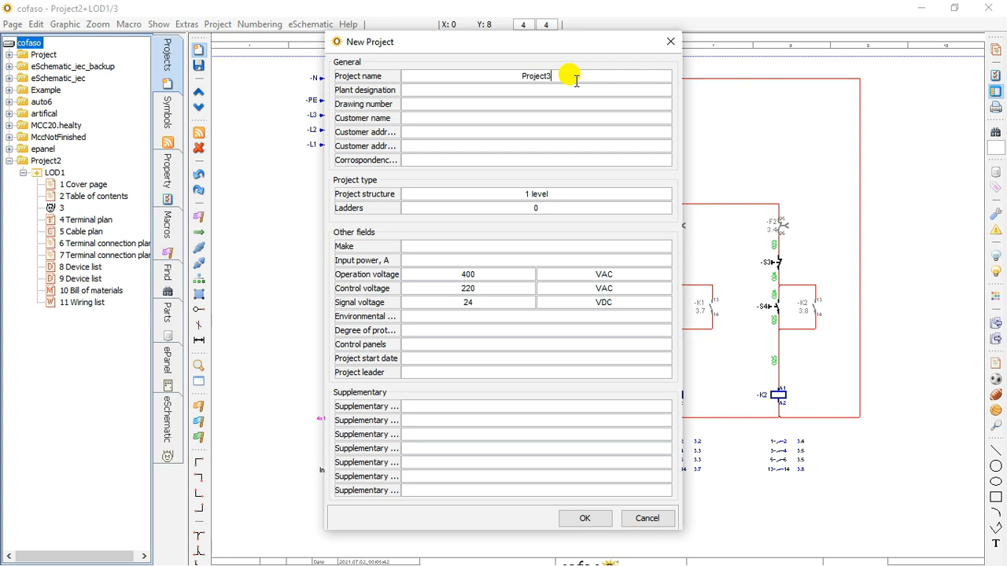
{"action": "left_click", "coordinate": [583, 77]}
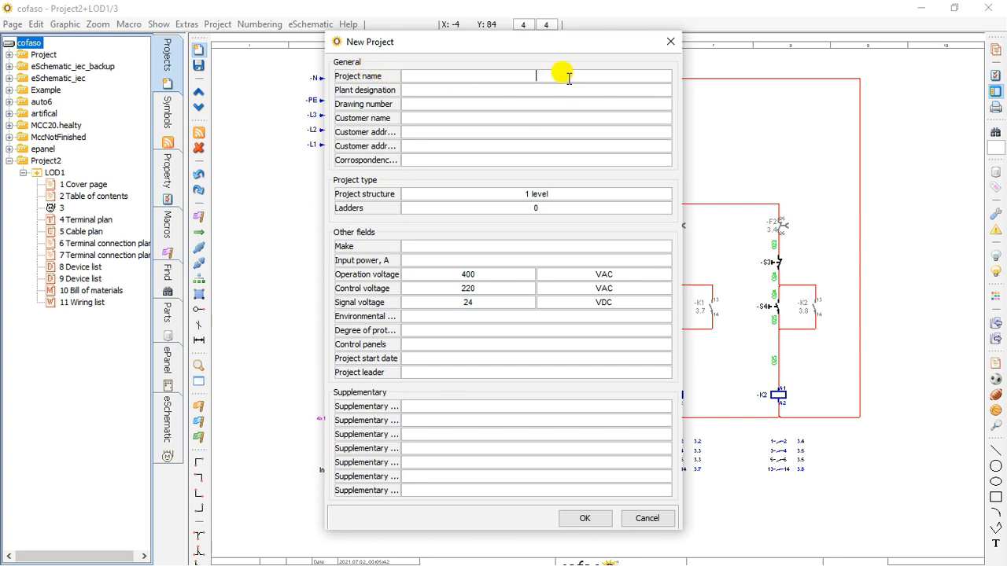
{"action": "type", "text": "Electrical technician"}
{"action": "left_click", "coordinate": [529, 90]}
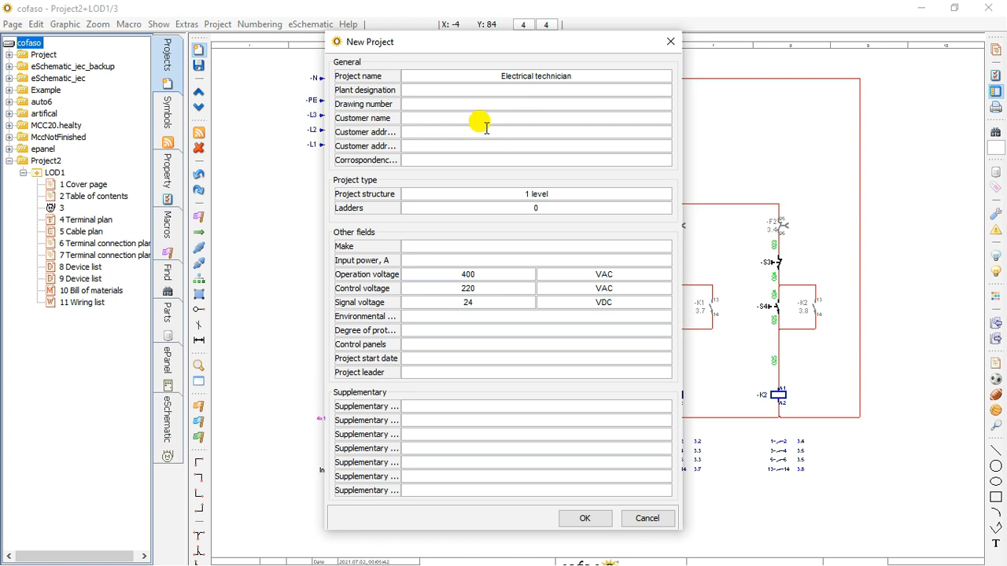
{"action": "left_click", "coordinate": [541, 118]}
{"action": "type", "text": "ABB"}
{"action": "left_click", "coordinate": [481, 209]}
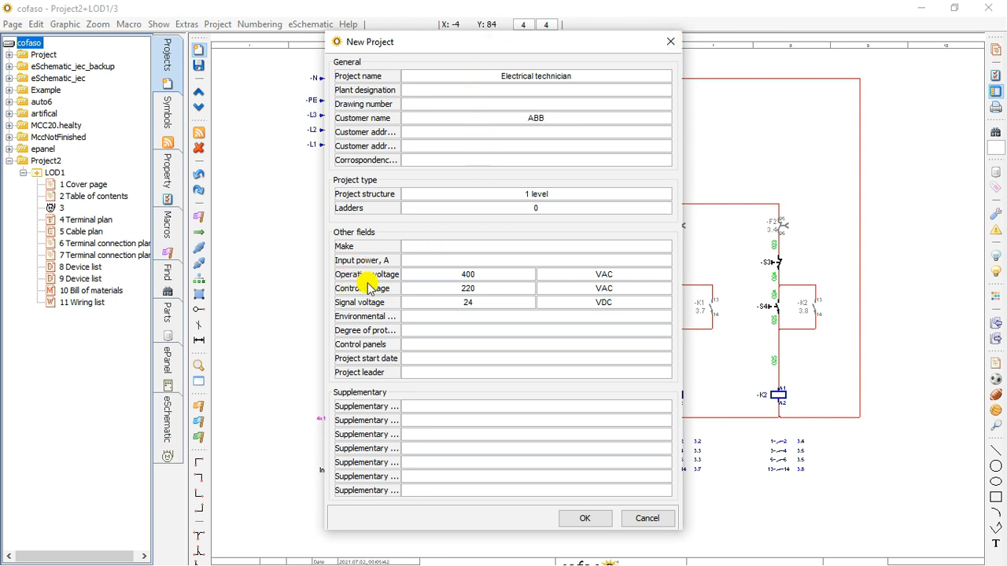
Set the operation voltage to 440 and the control voltage to 230, and create the project
{"action": "left_click", "coordinate": [464, 277]}
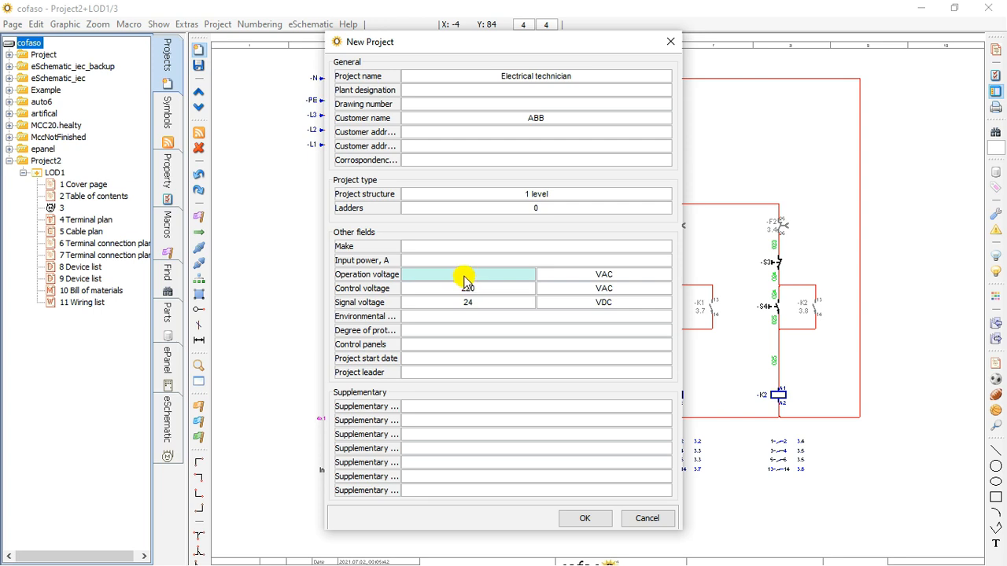
{"action": "left_click", "coordinate": [464, 278]}
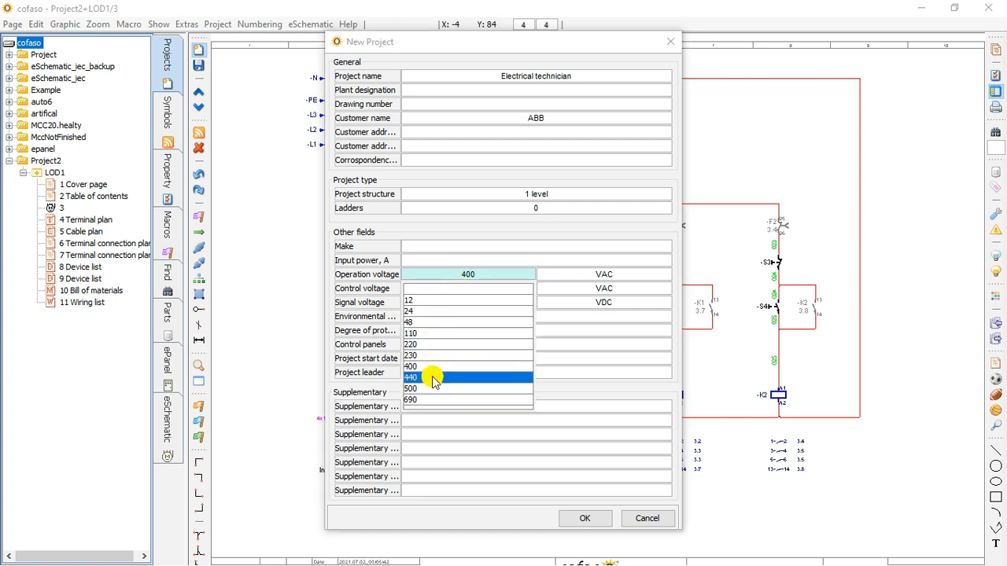
{"action": "left_click", "coordinate": [450, 377]}
{"action": "left_click", "coordinate": [479, 274]}
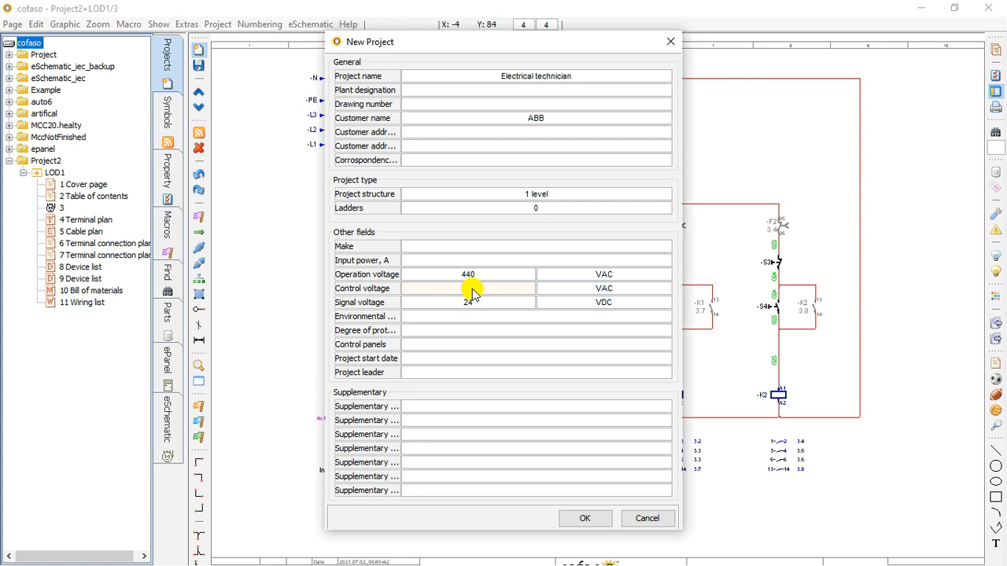
{"action": "left_click", "coordinate": [475, 290]}
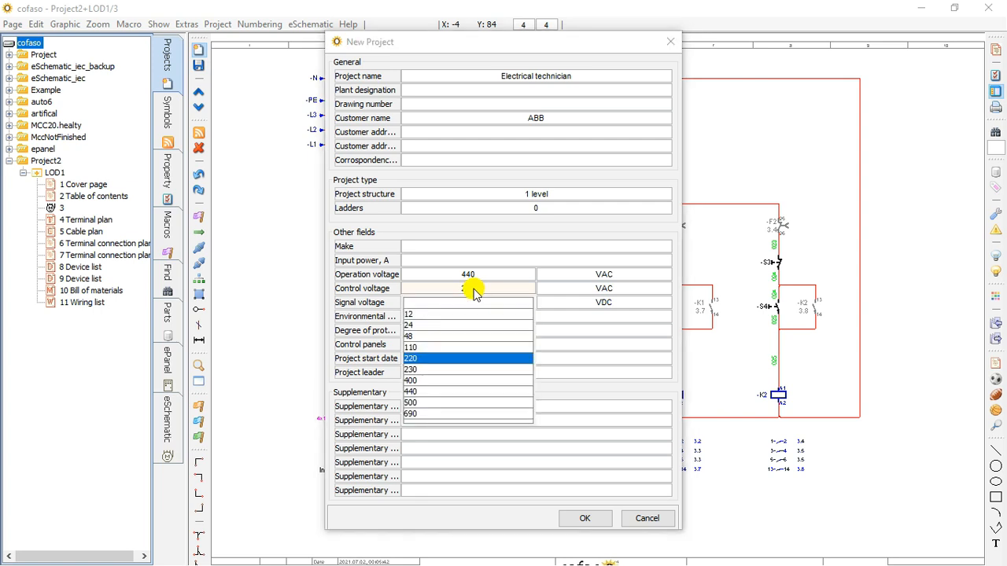
{"action": "left_click", "coordinate": [437, 369]}
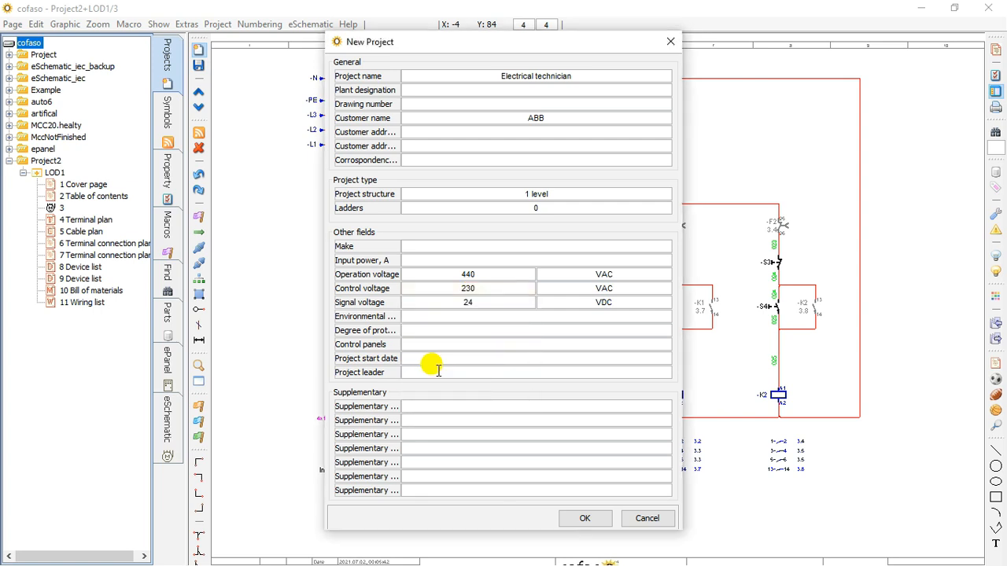
{"action": "left_click", "coordinate": [603, 277]}
{"action": "left_click", "coordinate": [588, 302]}
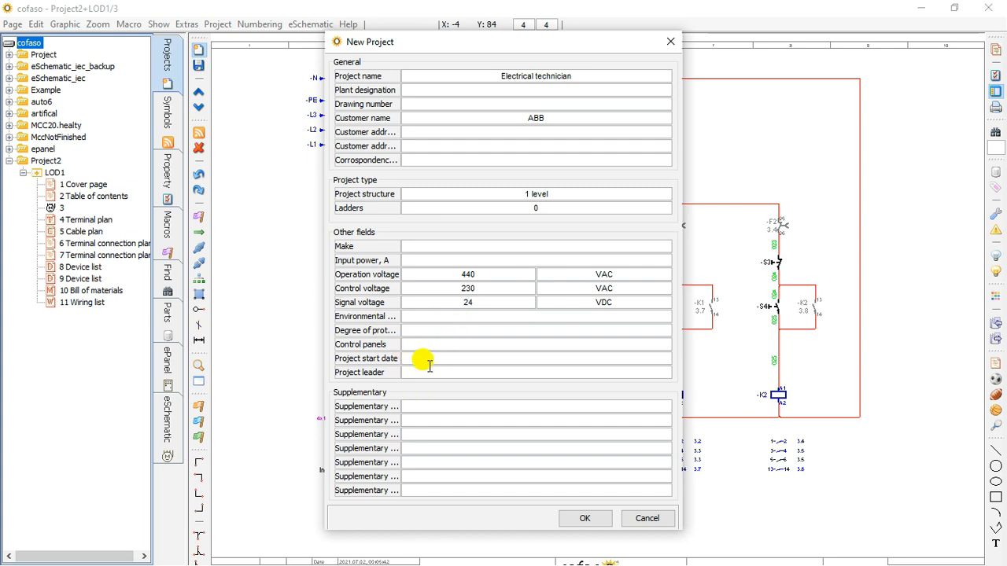
{"action": "left_click", "coordinate": [573, 526]}
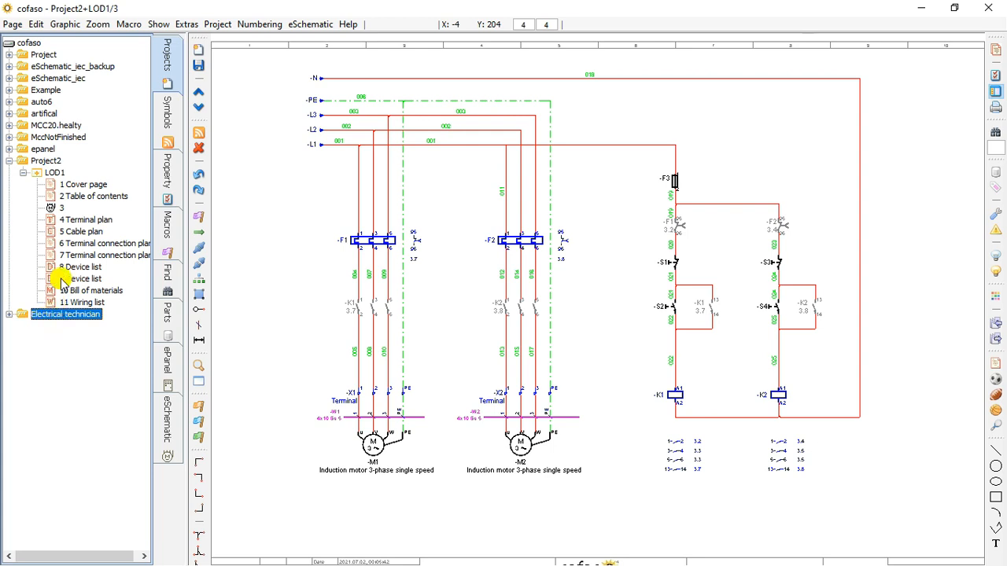
Add the LOD1 subfolder to the Electrical technician project and create a first schematic page in it
{"action": "left_click", "coordinate": [57, 78]}
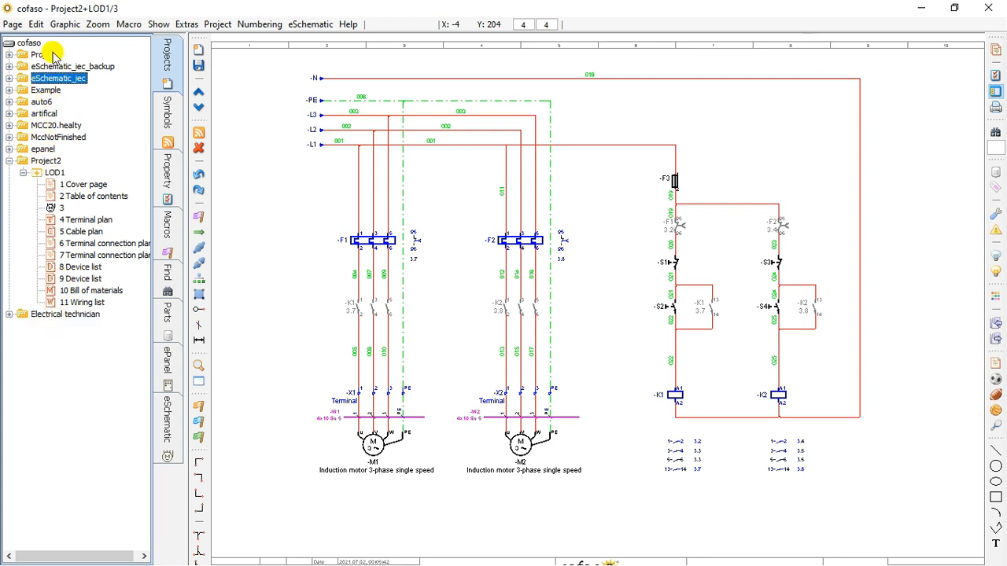
{"action": "left_click", "coordinate": [71, 315]}
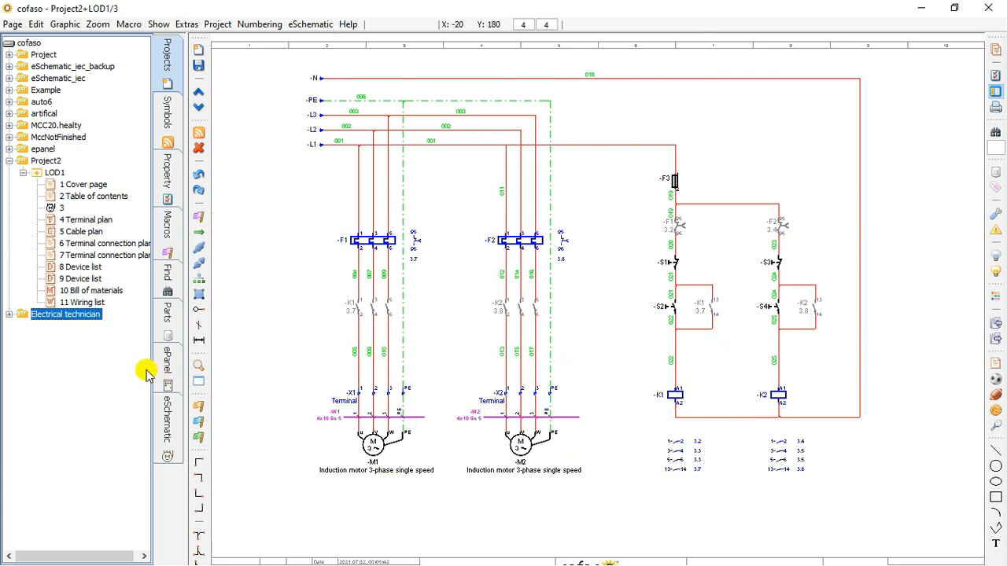
{"action": "left_click", "coordinate": [40, 319]}
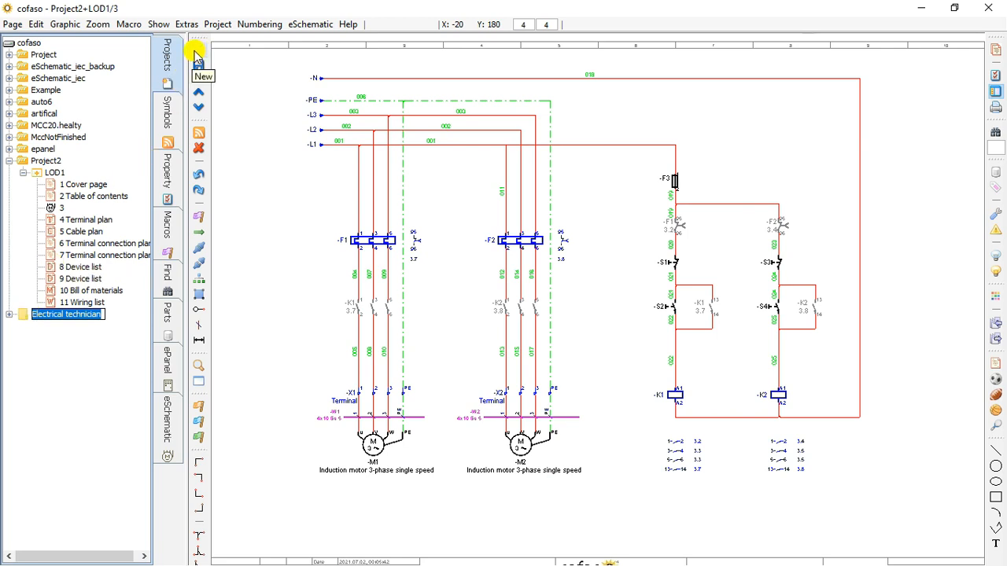
{"action": "left_click", "coordinate": [197, 56]}
{"action": "key", "text": "Return"}
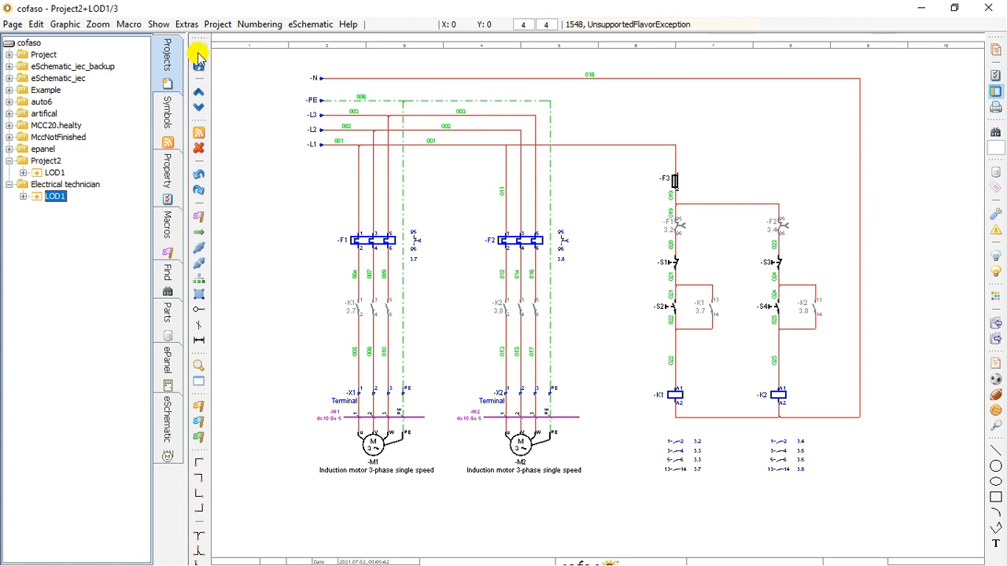
{"action": "left_click", "coordinate": [198, 50]}
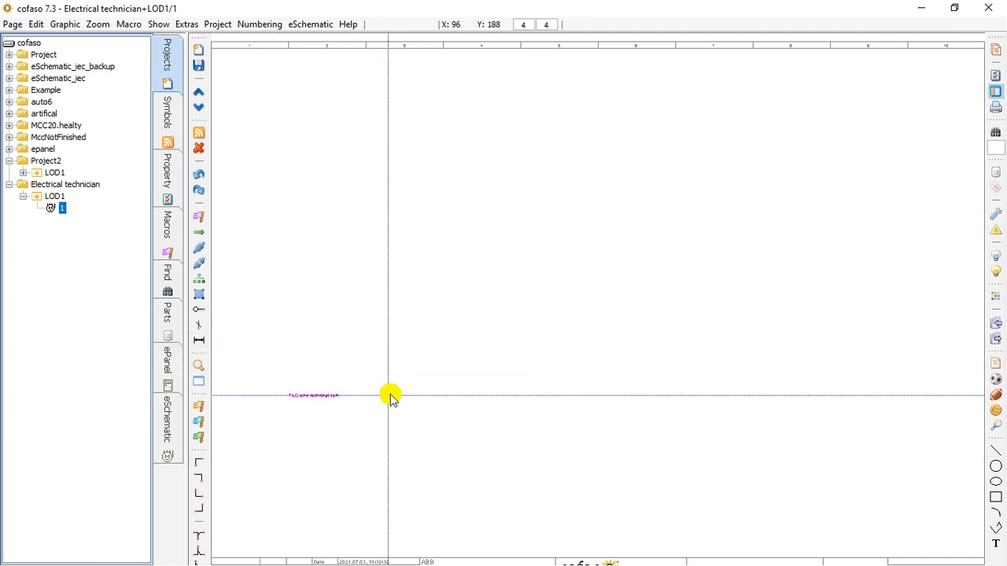
Show the symbol libraries and switch from the System library to iec
{"action": "left_click", "coordinate": [163, 118]}
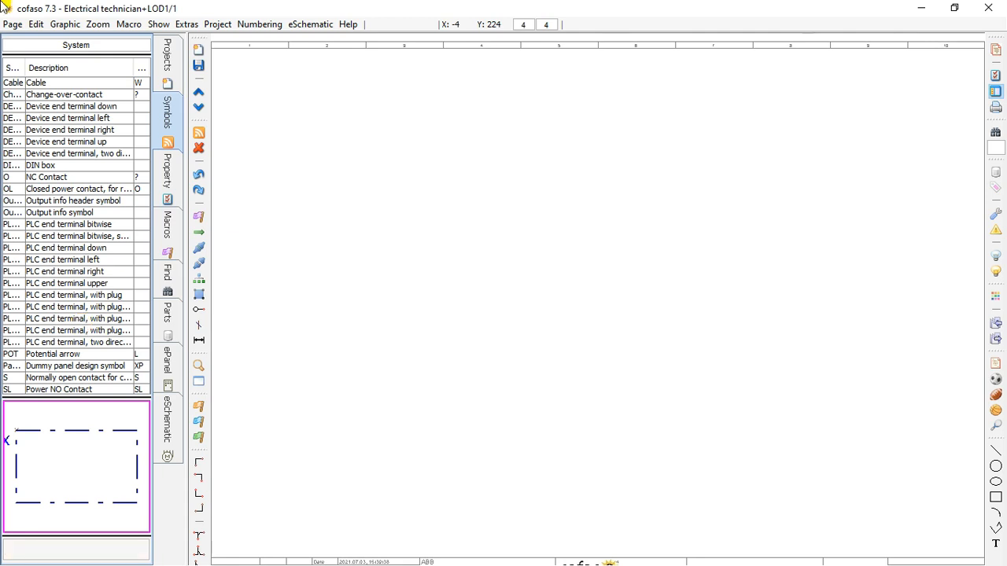
{"action": "left_click", "coordinate": [83, 49]}
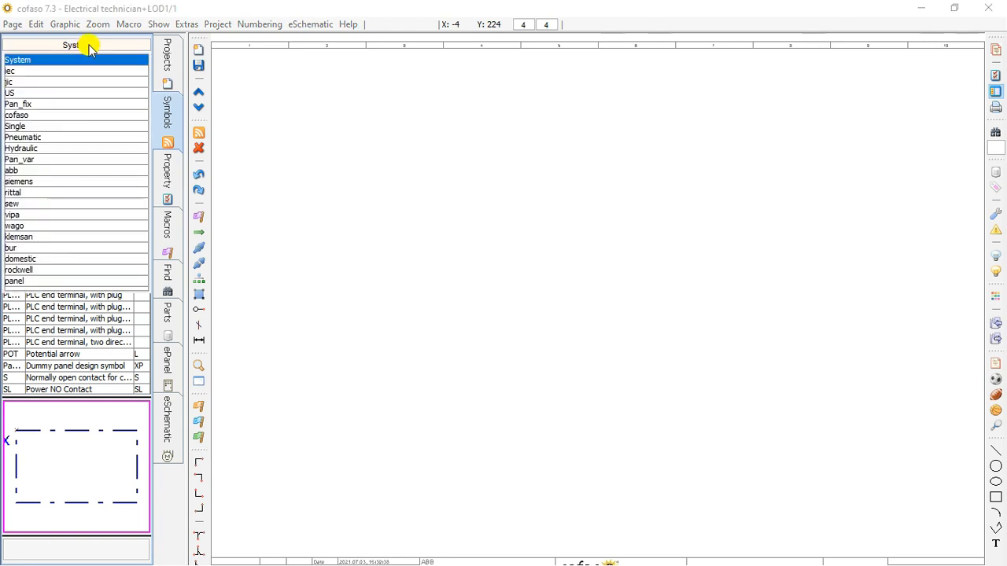
{"action": "left_click", "coordinate": [86, 60]}
{"action": "left_click", "coordinate": [53, 48]}
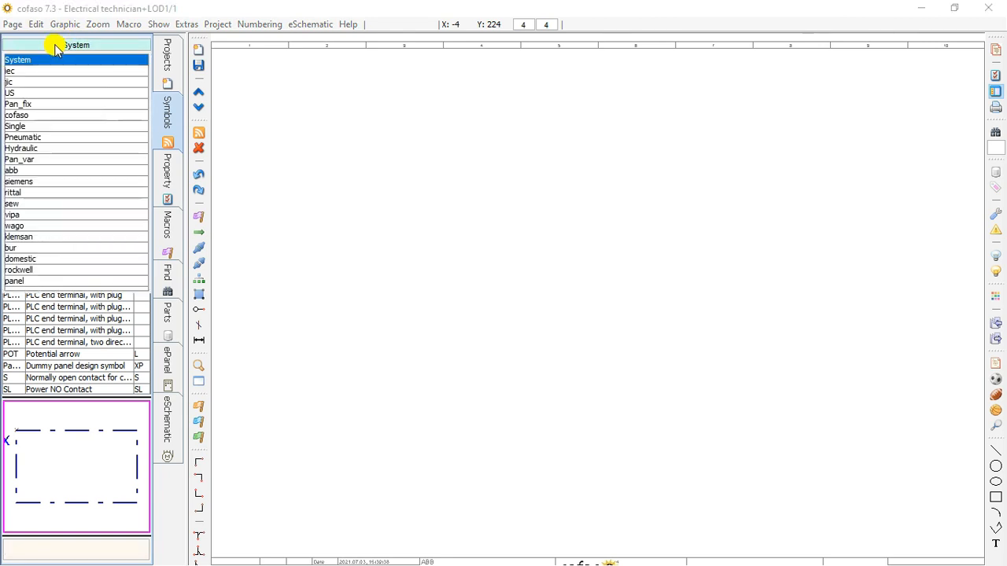
{"action": "left_click", "coordinate": [24, 93]}
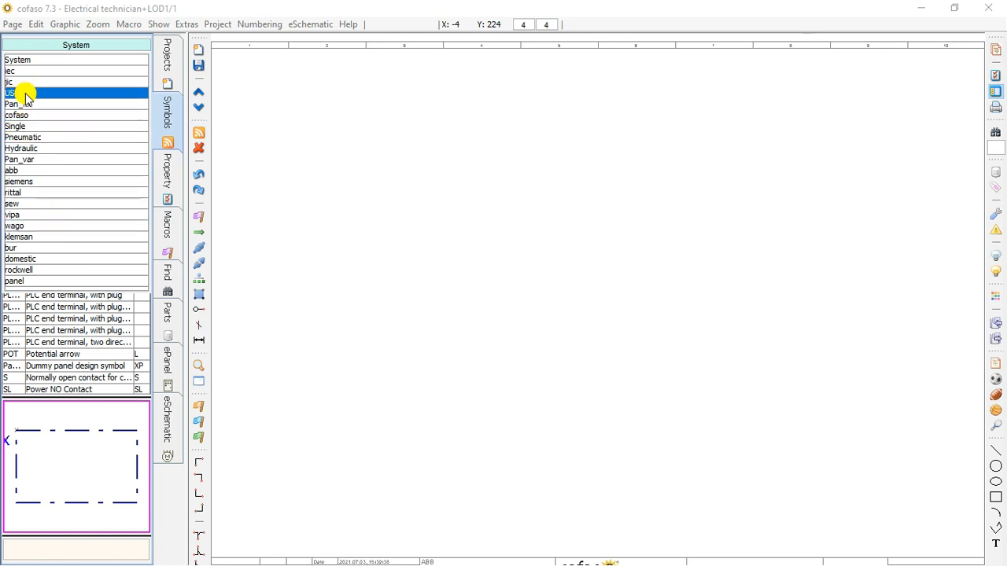
{"action": "left_click", "coordinate": [24, 71]}
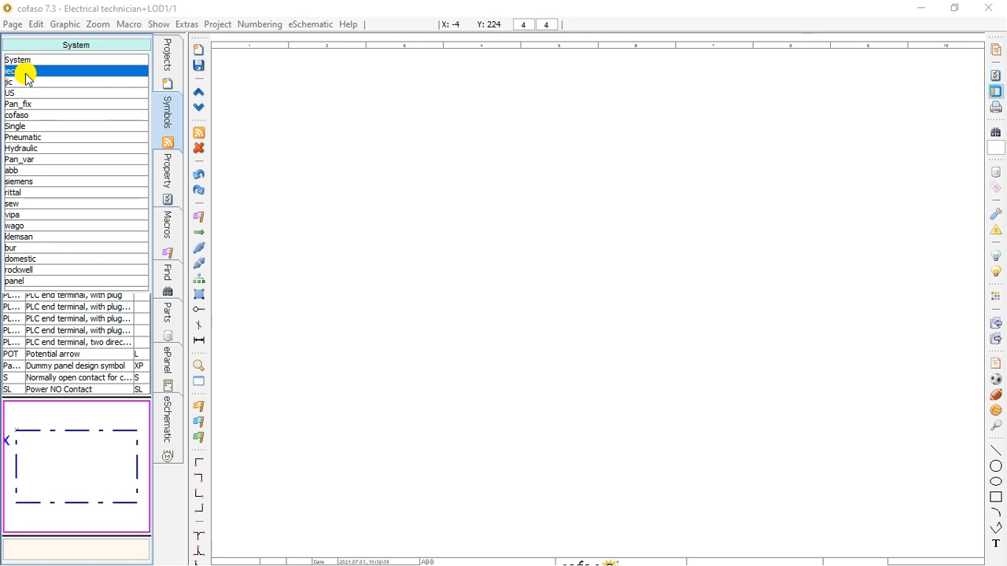
{"action": "left_click", "coordinate": [26, 73]}
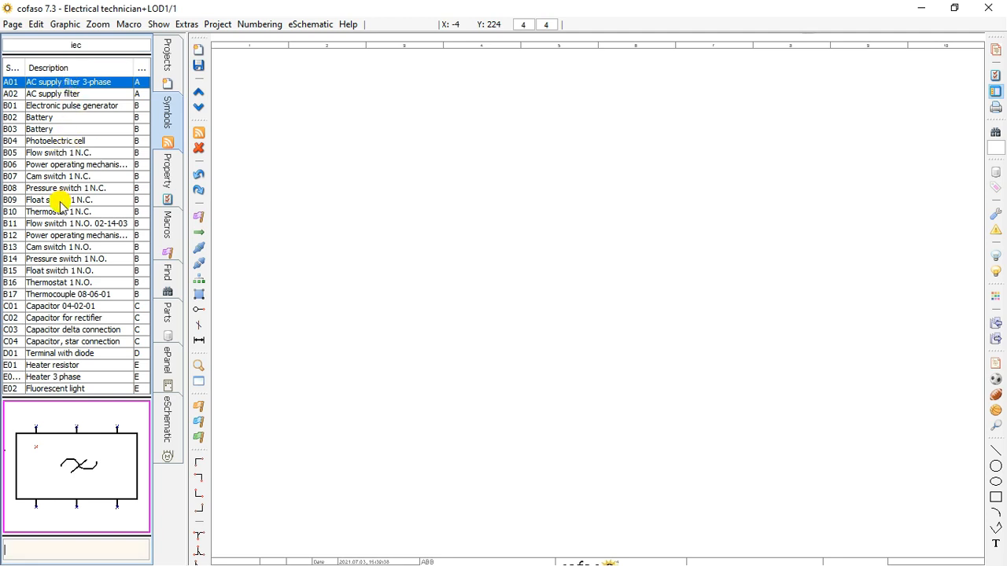
Search the iec symbol library for "induction"
{"action": "left_click_drag", "start_coordinate": [68, 118], "coordinate": [71, 562]}
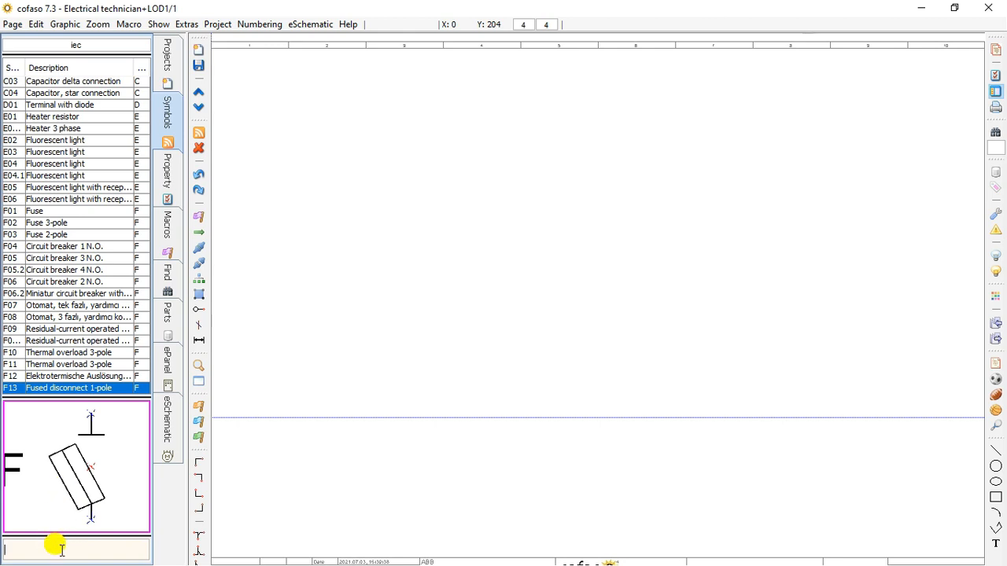
{"action": "type", "text": "in"}
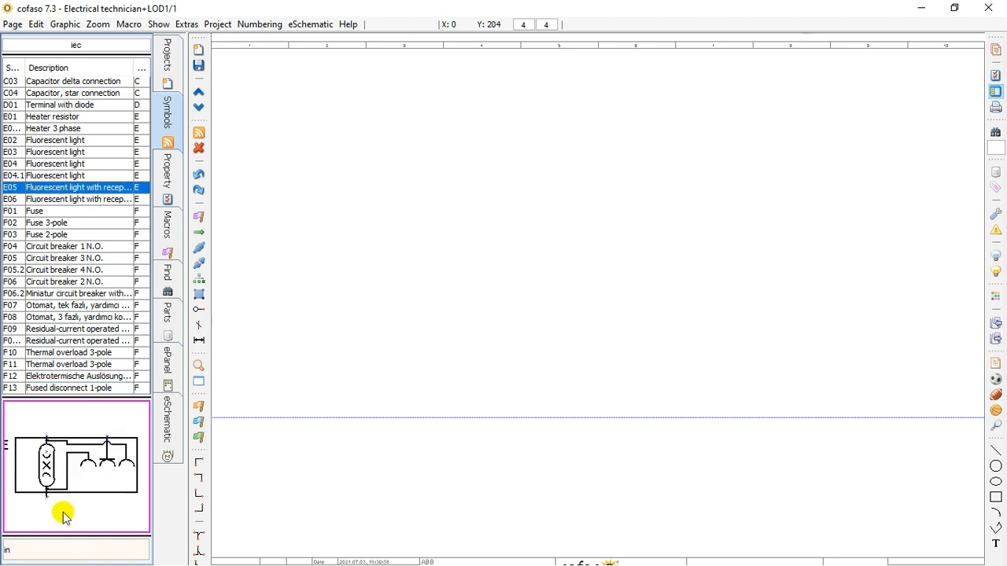
{"action": "type", "text": "duction"}
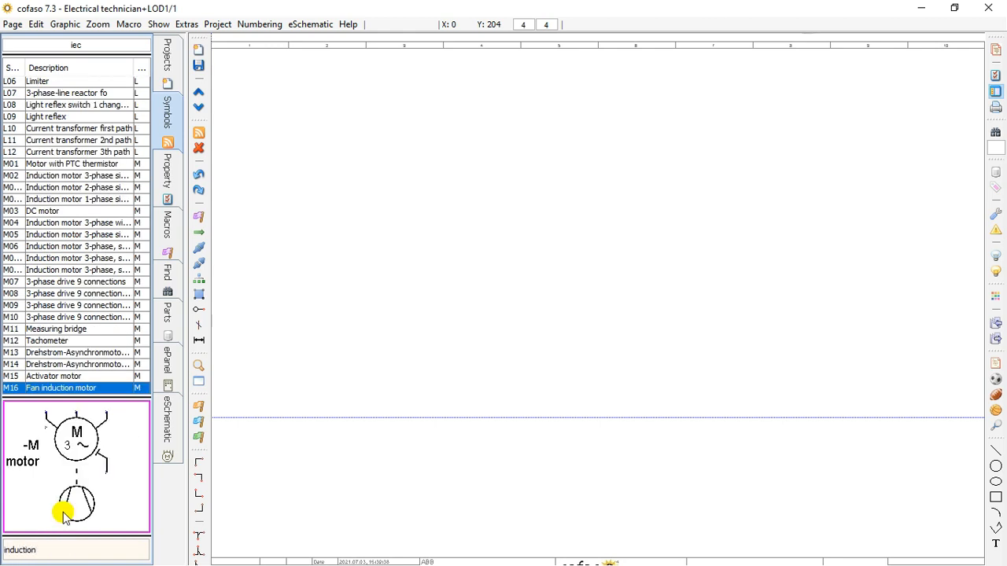
{"action": "key", "text": "Return"}
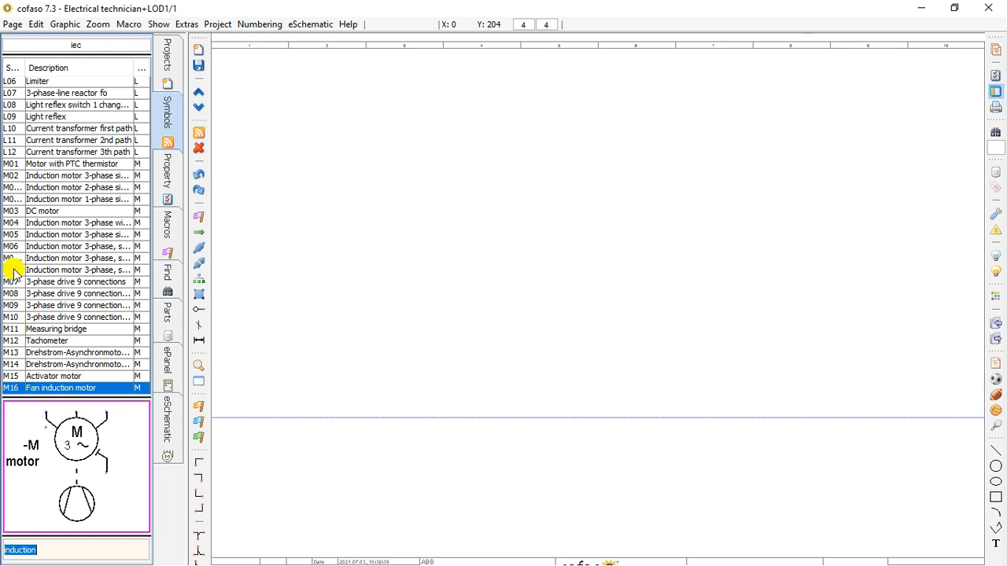
Examine the previews of the motor and drive symbols from M04 through M16 in the iec library
{"action": "left_click", "coordinate": [66, 222]}
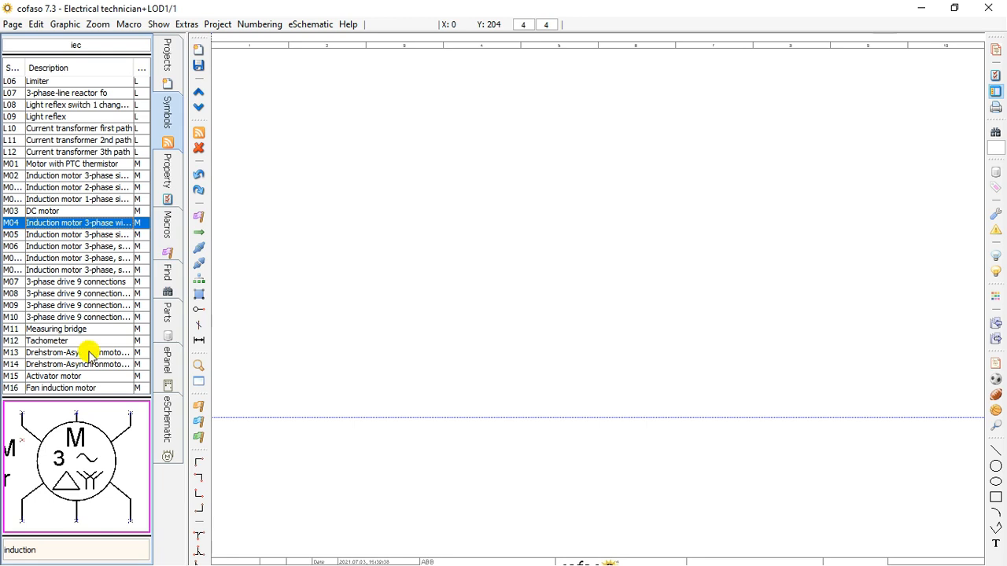
{"action": "left_click", "coordinate": [79, 235]}
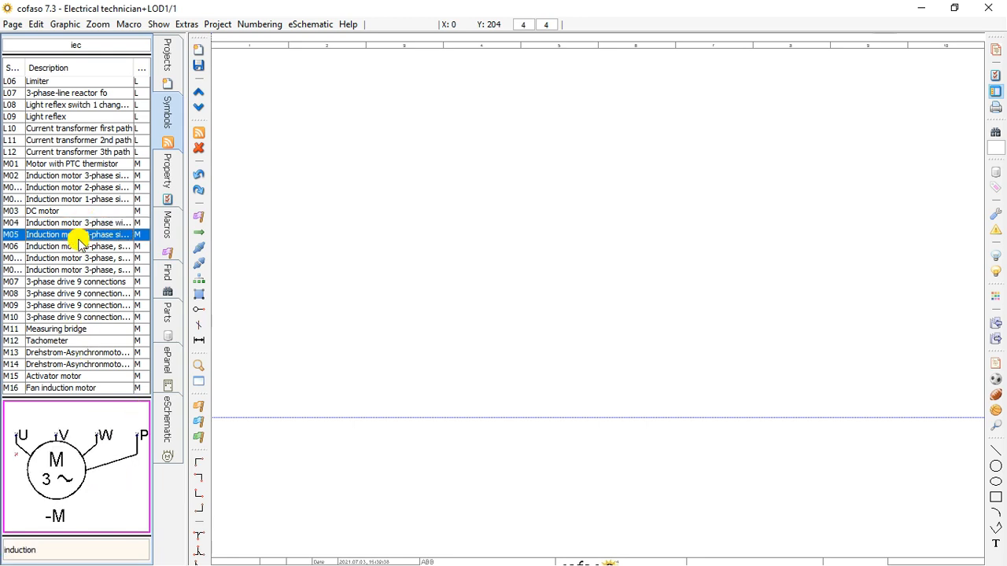
{"action": "left_click", "coordinate": [69, 247]}
{"action": "left_click", "coordinate": [69, 258]}
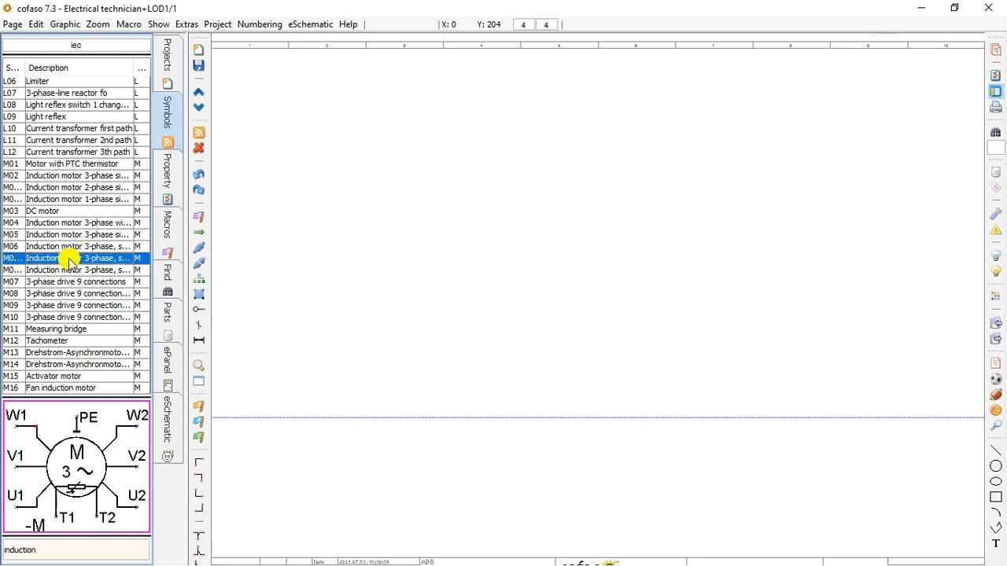
{"action": "left_click", "coordinate": [67, 270]}
{"action": "left_click", "coordinate": [67, 282]}
{"action": "left_click", "coordinate": [67, 293]}
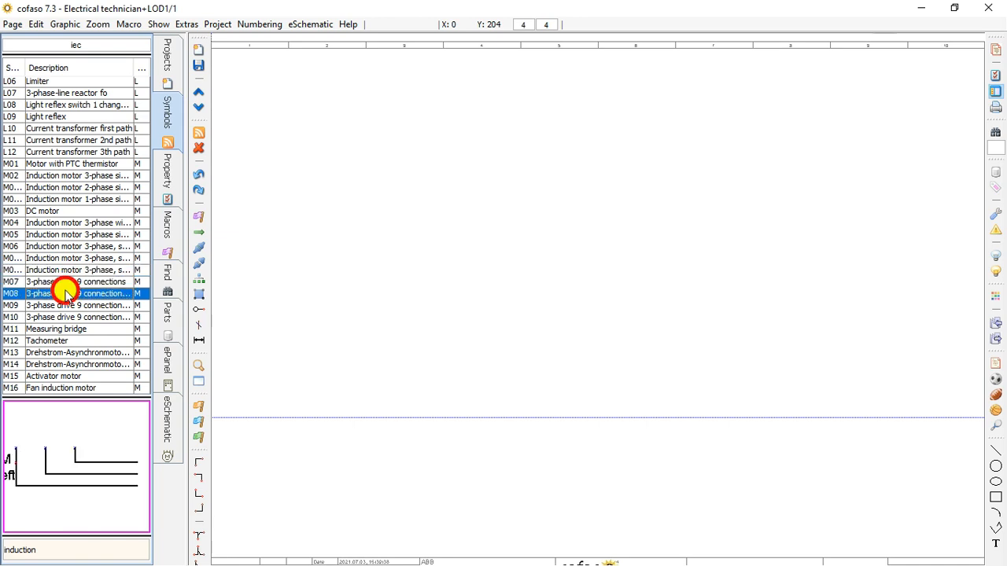
{"action": "left_click", "coordinate": [69, 306]}
{"action": "left_click", "coordinate": [69, 318]}
{"action": "left_click", "coordinate": [69, 329]}
{"action": "left_click", "coordinate": [68, 341]}
{"action": "left_click", "coordinate": [67, 388]}
Search the iec symbol library for the 3-phase single speed induction motor symbol M05
{"action": "left_click", "coordinate": [51, 551]}
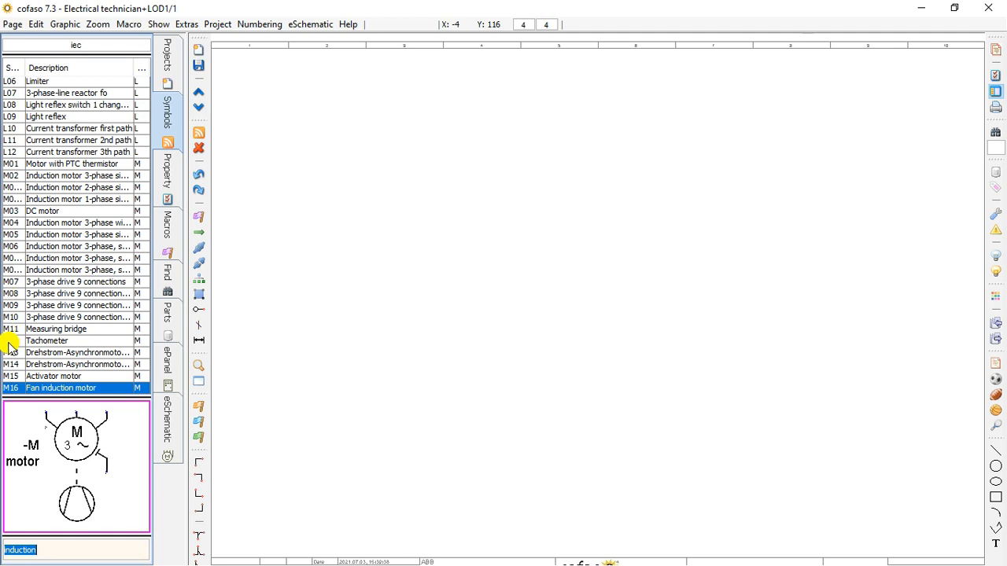
{"action": "type", "text": "m05"}
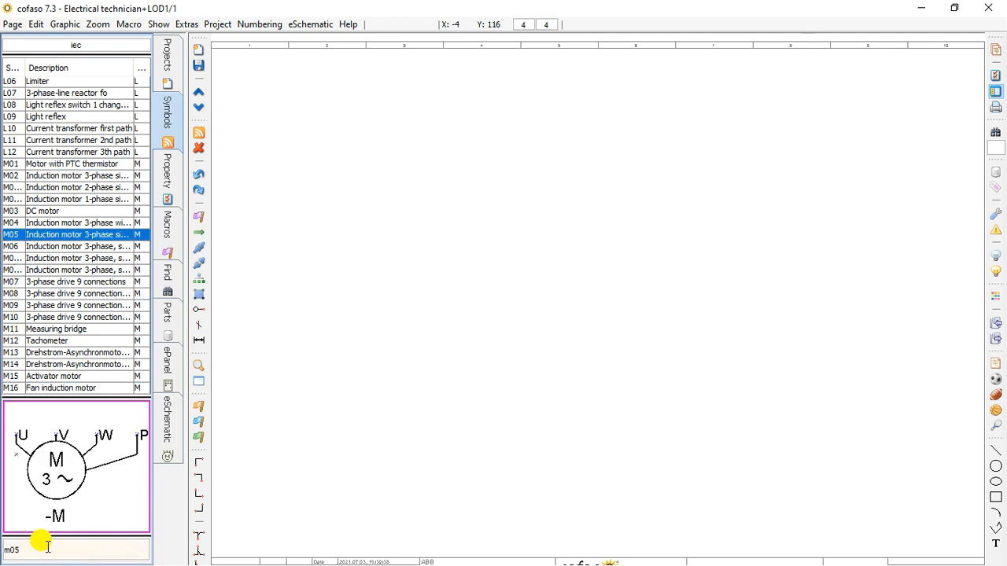
{"action": "key", "text": "Return"}
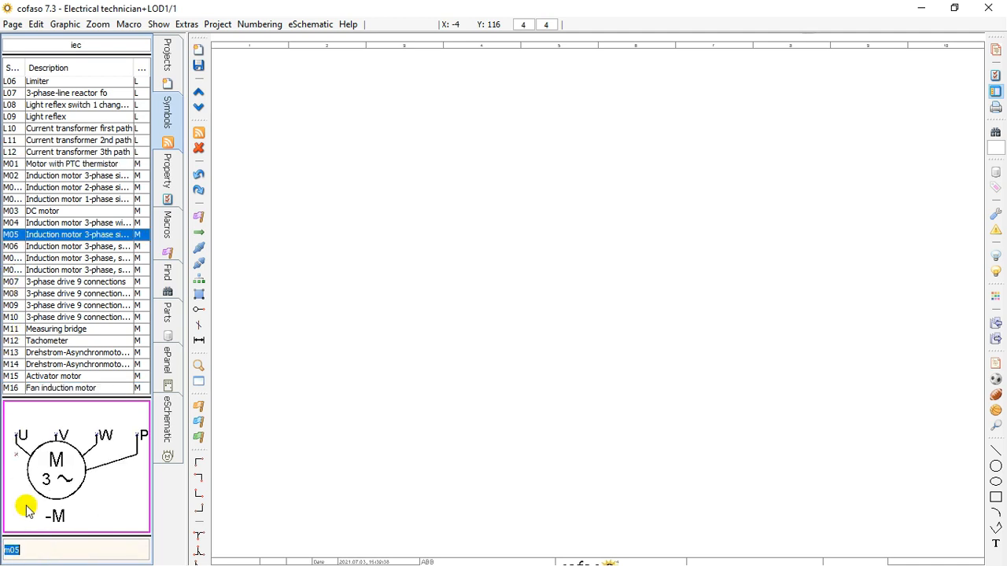
{"action": "left_click", "coordinate": [19, 555]}
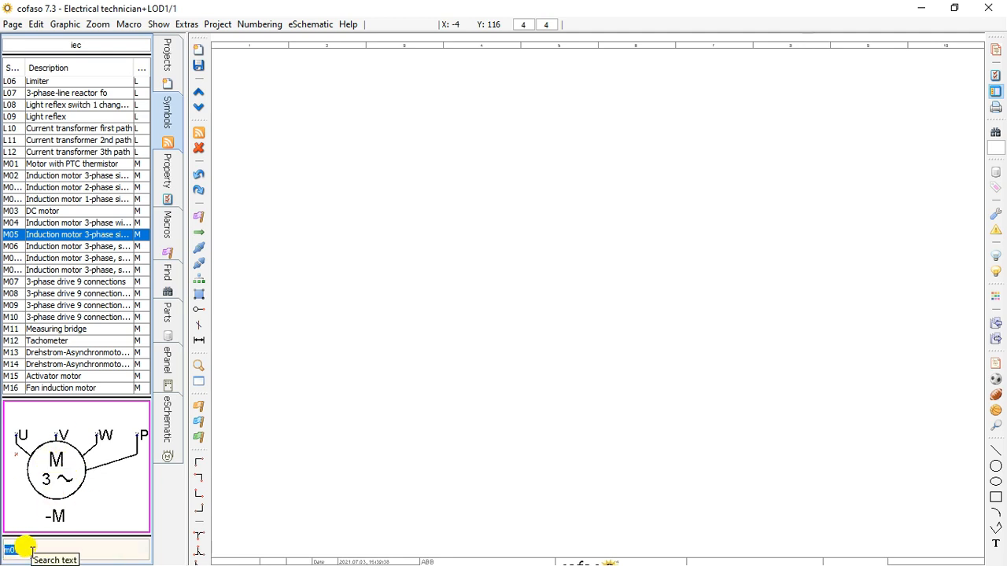
Place the M05 motor symbol near the lower left of the page, keep its default properties and end the placement
{"action": "double_click", "coordinate": [29, 551]}
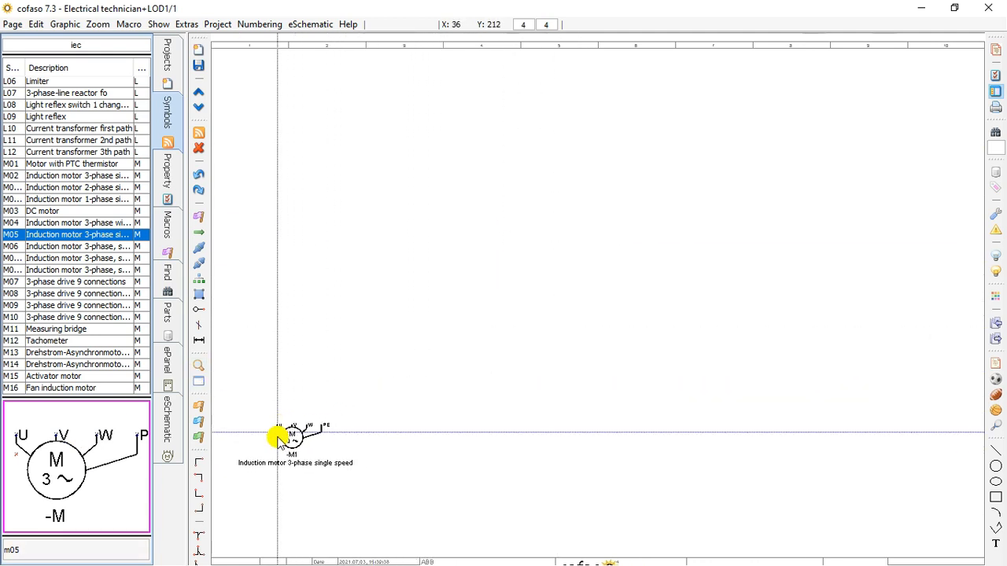
{"action": "left_click", "coordinate": [301, 437]}
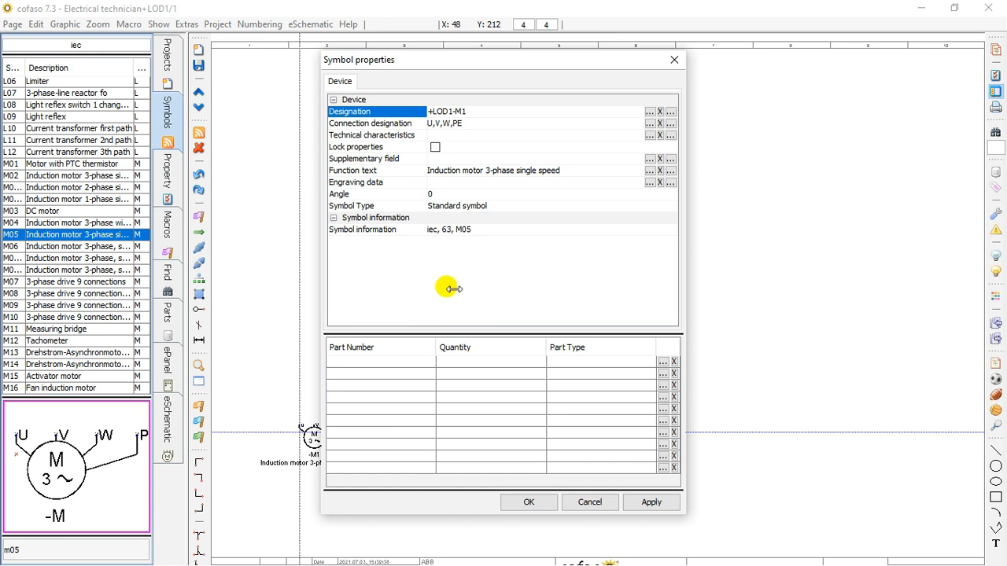
{"action": "left_click", "coordinate": [432, 147]}
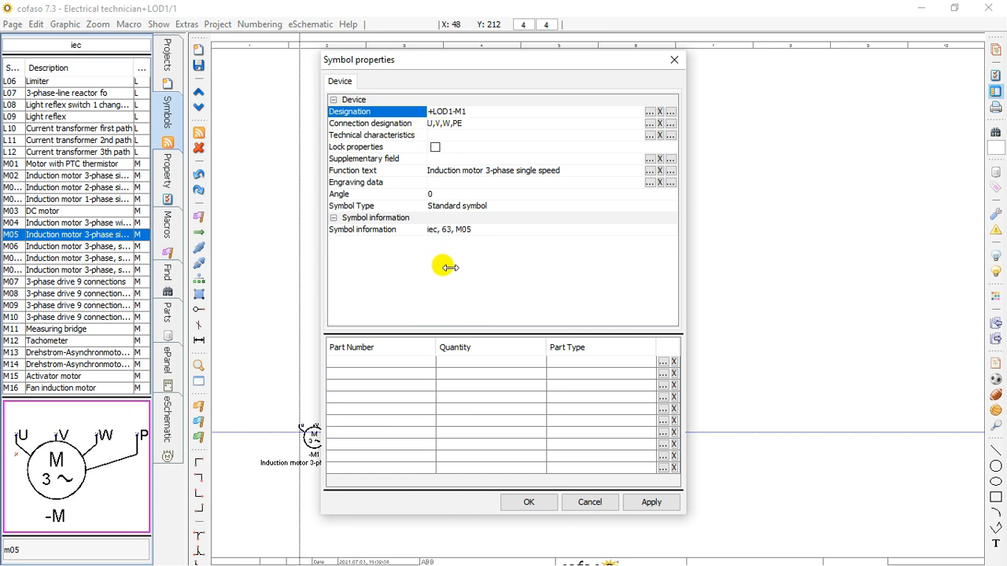
{"action": "left_click", "coordinate": [538, 502]}
{"action": "right_click", "coordinate": [463, 456]}
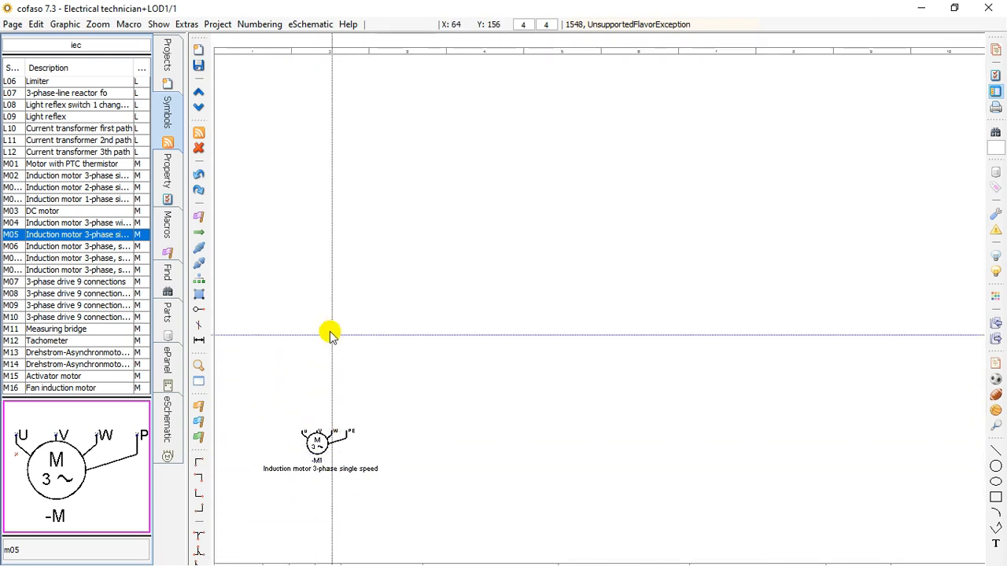
Place five right-pointing potential arrows in a vertical column above the motor, near the page's upper edge, accepting the proposed designations
{"action": "left_click", "coordinate": [200, 237]}
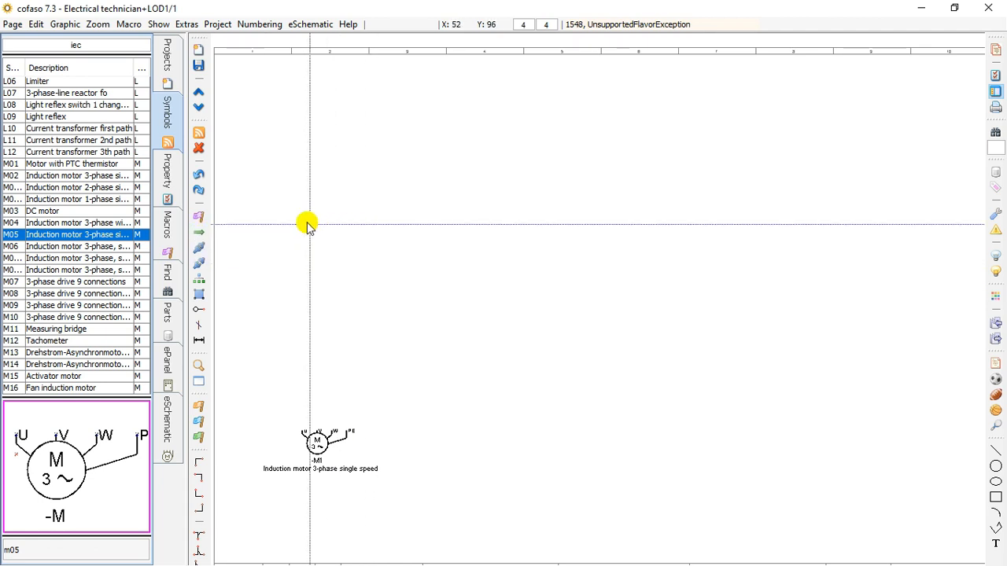
{"action": "left_click", "coordinate": [292, 150]}
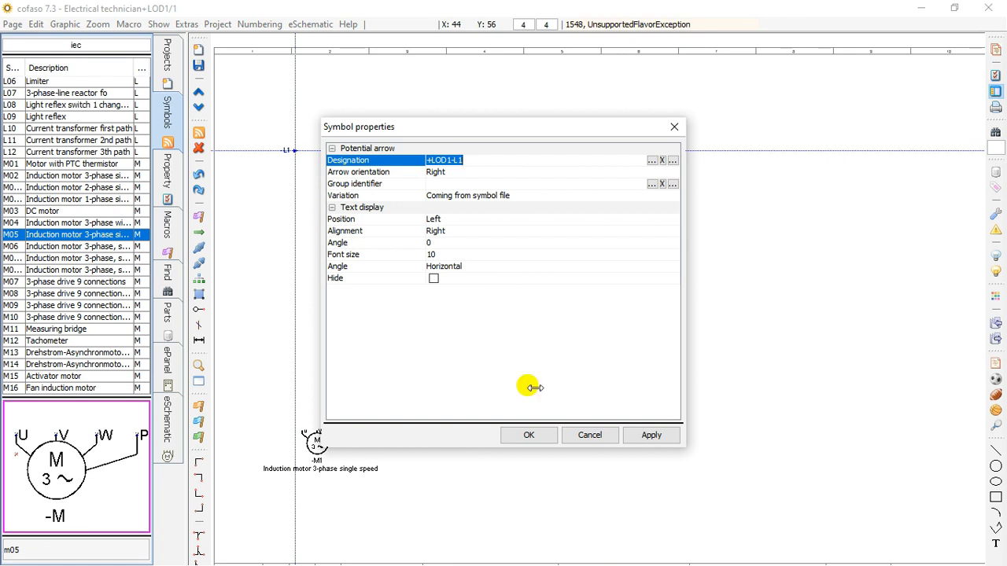
{"action": "left_click", "coordinate": [528, 435]}
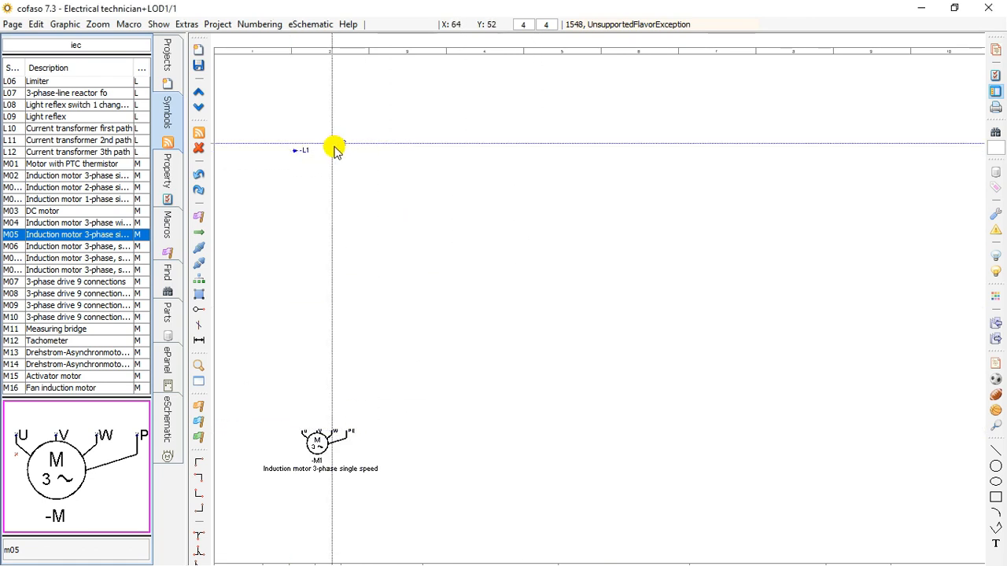
{"action": "left_click", "coordinate": [297, 136]}
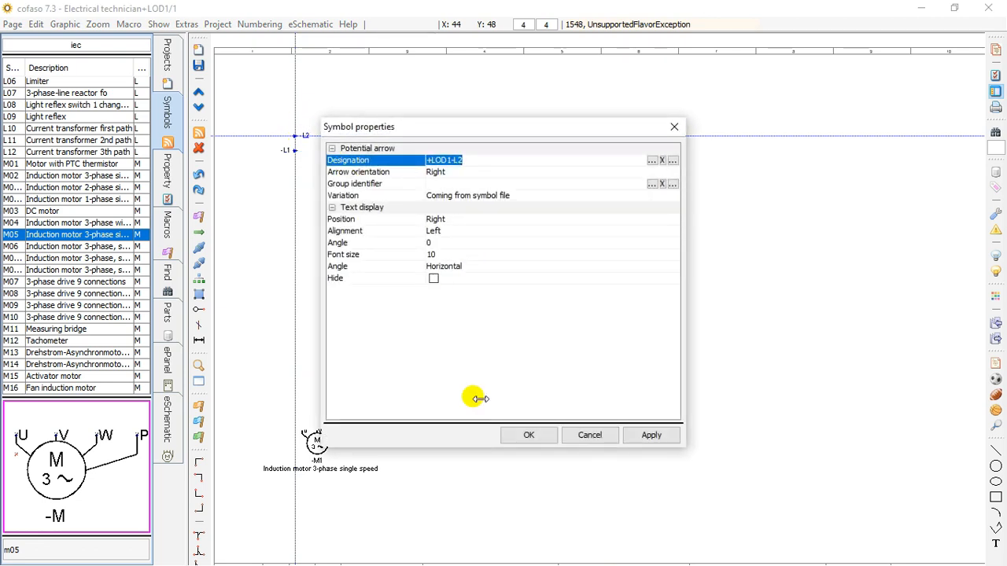
{"action": "left_click", "coordinate": [521, 436]}
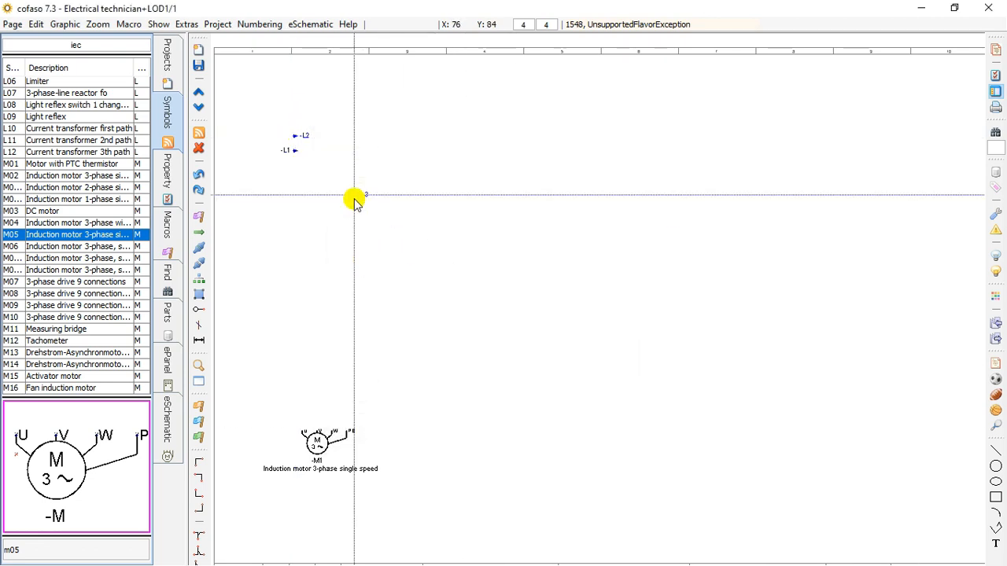
{"action": "left_click", "coordinate": [297, 113]}
{"action": "left_click", "coordinate": [521, 435]}
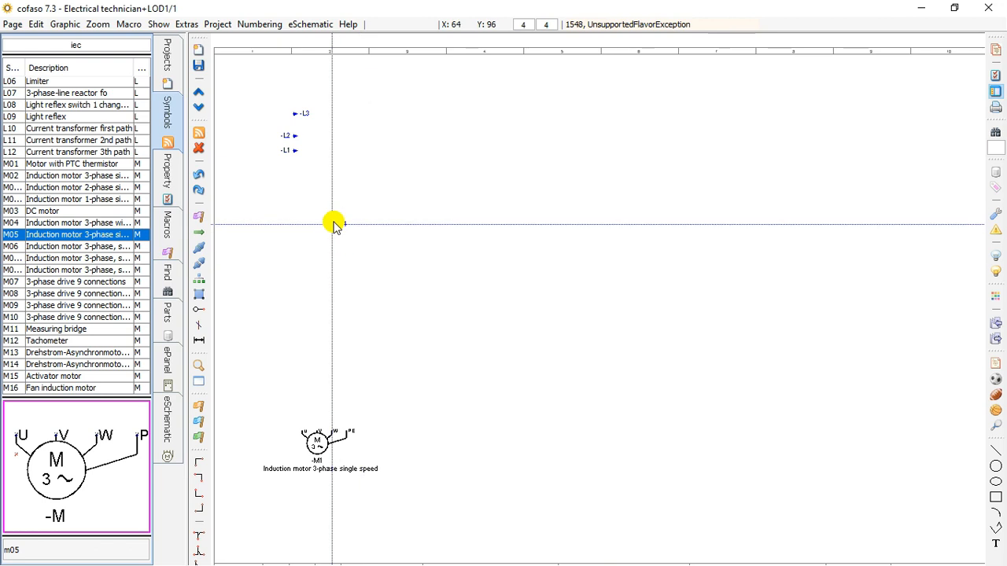
{"action": "left_click", "coordinate": [294, 99]}
{"action": "left_click", "coordinate": [532, 436]}
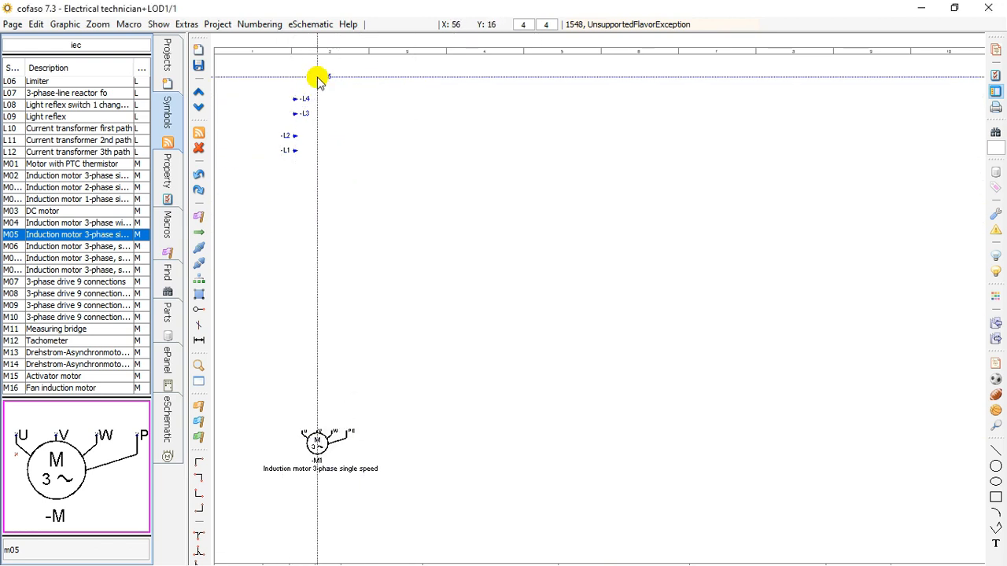
{"action": "left_click", "coordinate": [295, 77]}
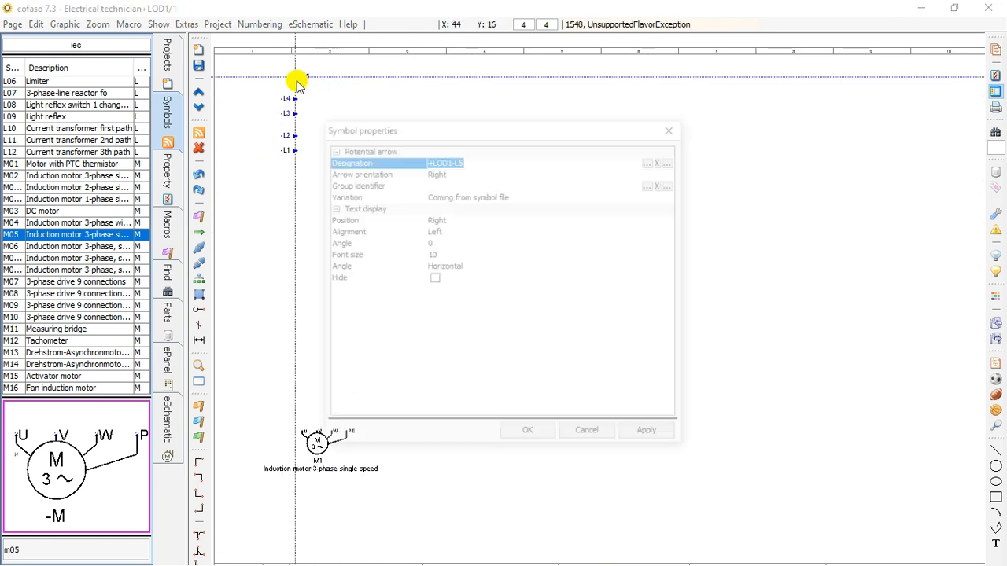
{"action": "left_click", "coordinate": [527, 436]}
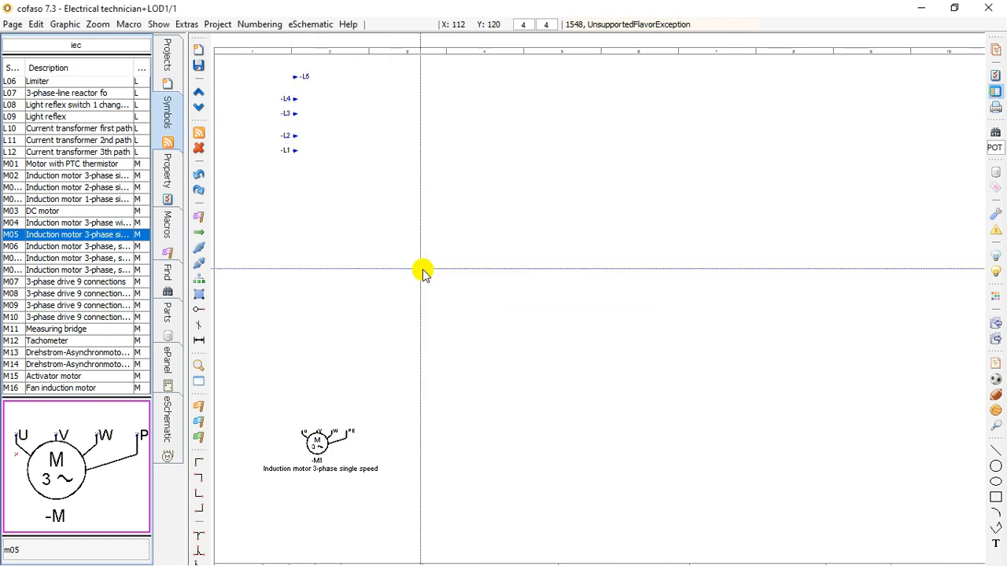
Change the designation of potential arrow L4 to +LOD1-N
{"action": "scroll", "coordinate": [287, 94], "scroll_direction": "up", "scroll_amount": 1}
{"action": "scroll", "coordinate": [290, 92], "scroll_direction": "up", "scroll_amount": 3}
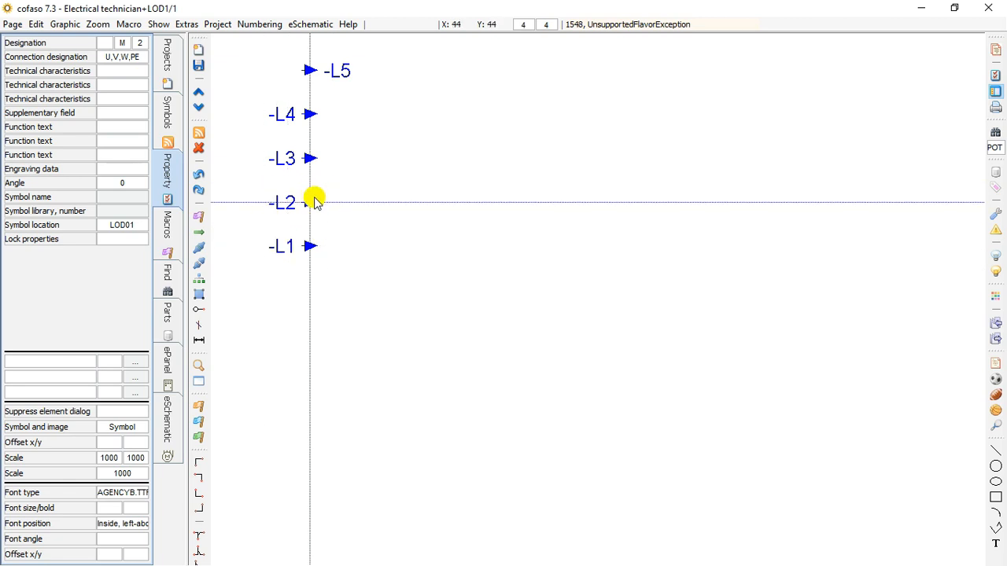
{"action": "double_click", "coordinate": [296, 116]}
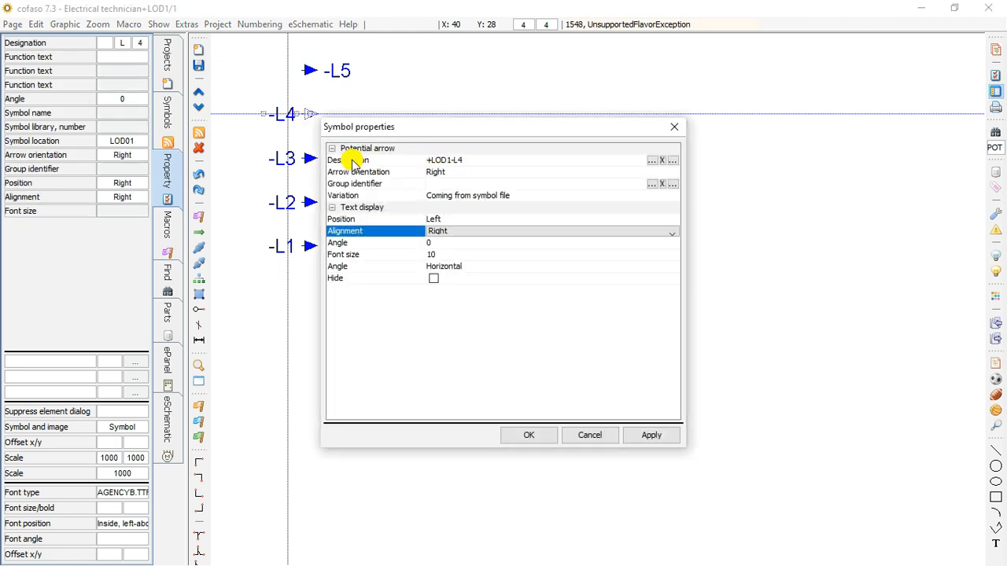
{"action": "left_click", "coordinate": [477, 159]}
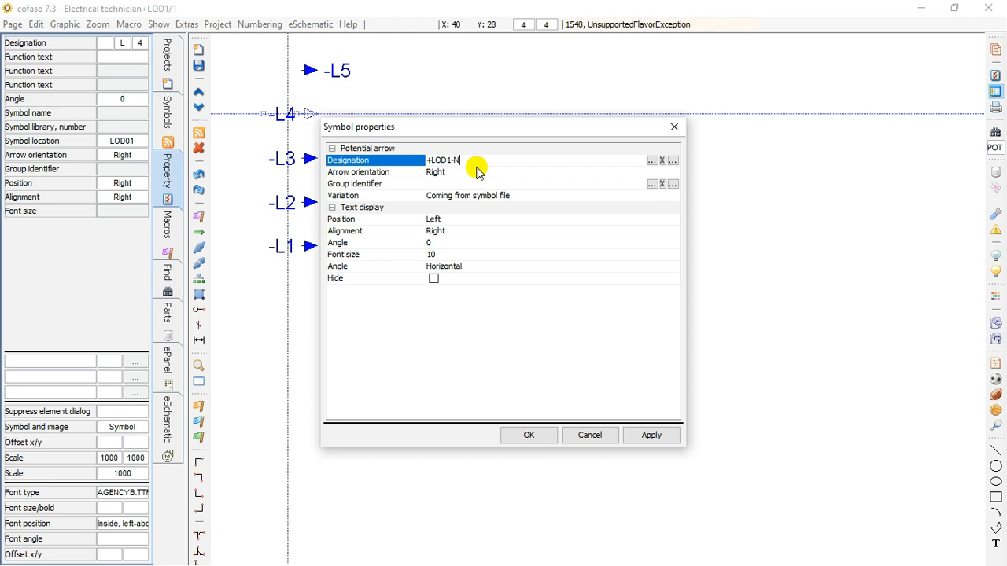
{"action": "left_click", "coordinate": [540, 435]}
{"action": "left_click", "coordinate": [520, 381]}
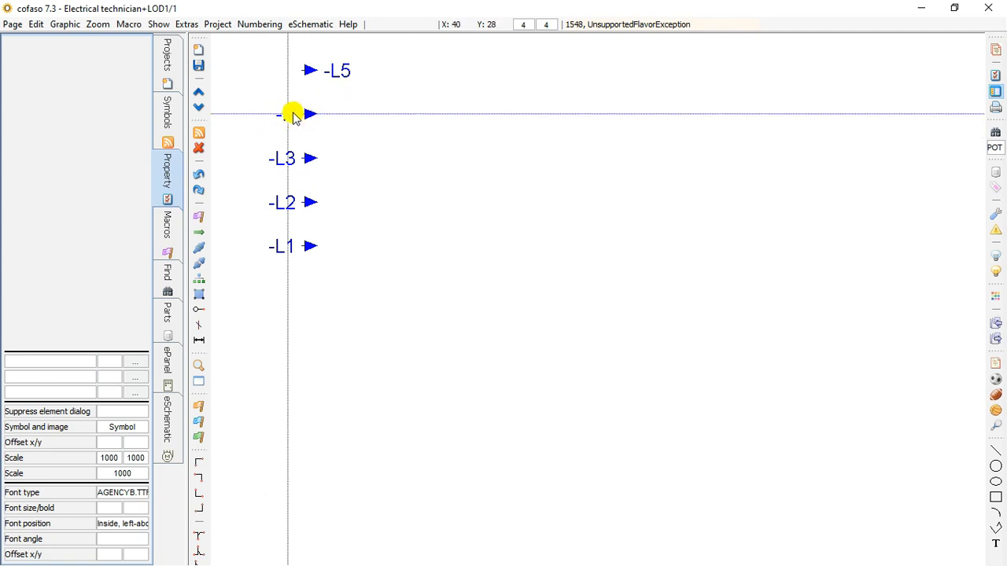
Change the designation of the topmost potential arrow, L5, to +LOD1-PE
{"action": "left_click", "coordinate": [312, 73]}
{"action": "double_click", "coordinate": [312, 72]}
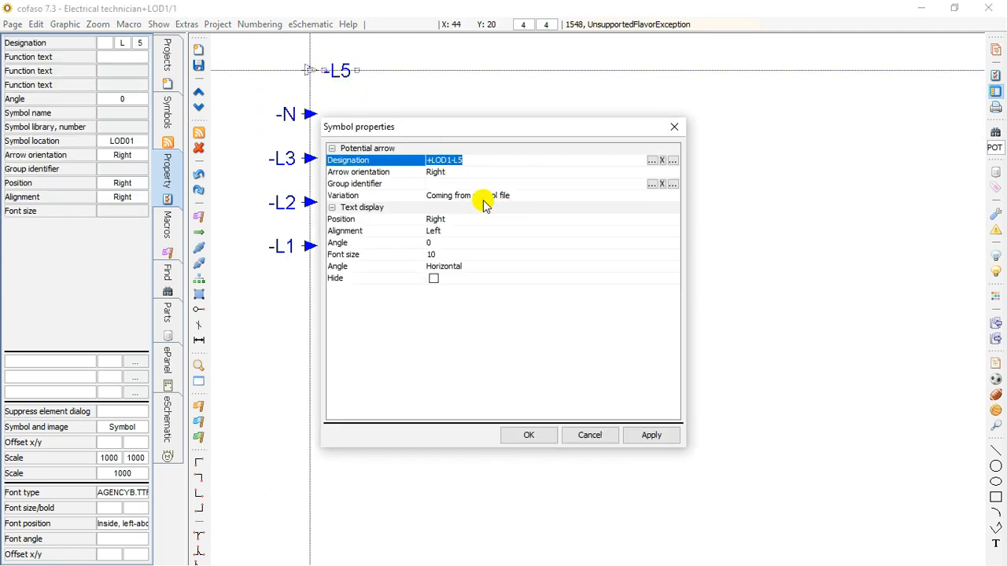
{"action": "left_click", "coordinate": [472, 159]}
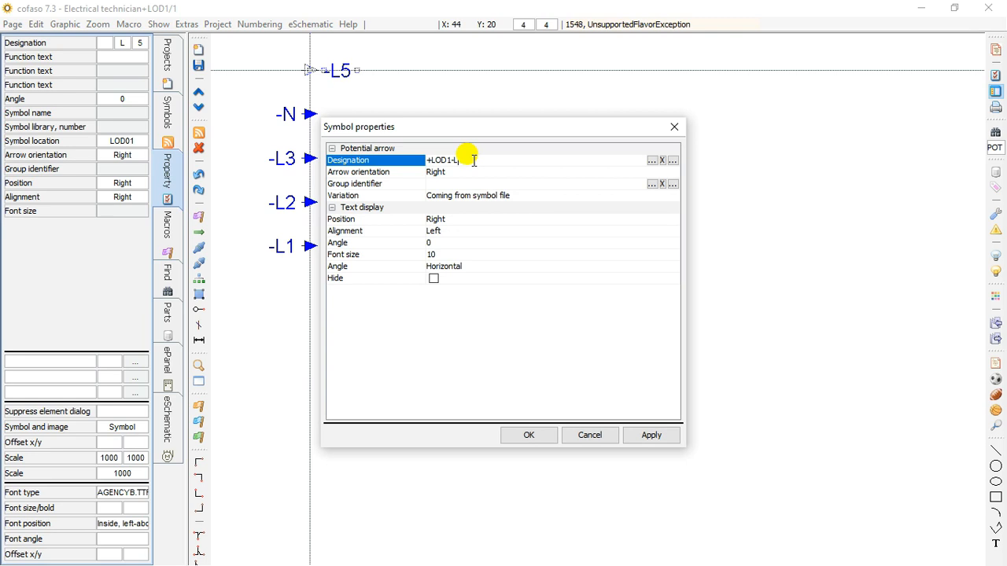
{"action": "type", "text": "PE"}
{"action": "left_click", "coordinate": [541, 435]}
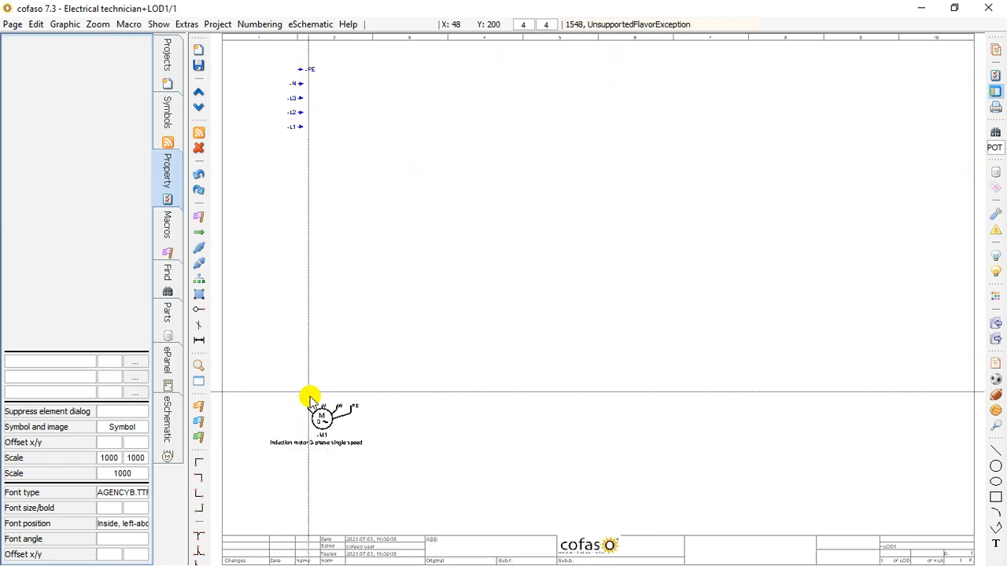
Move the motor to the right, then connect potentials L1, L2 and L3 to its U, V and W terminals with T-junctions
{"action": "left_click", "coordinate": [317, 426]}
{"action": "left_click_drag", "start_coordinate": [315, 425], "coordinate": [337, 433]}
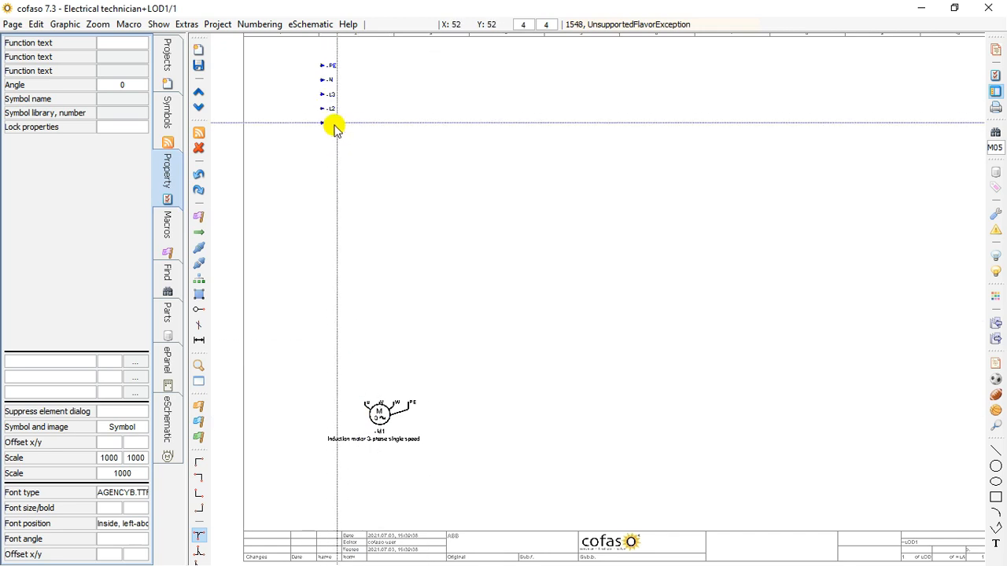
{"action": "left_click", "coordinate": [199, 536]}
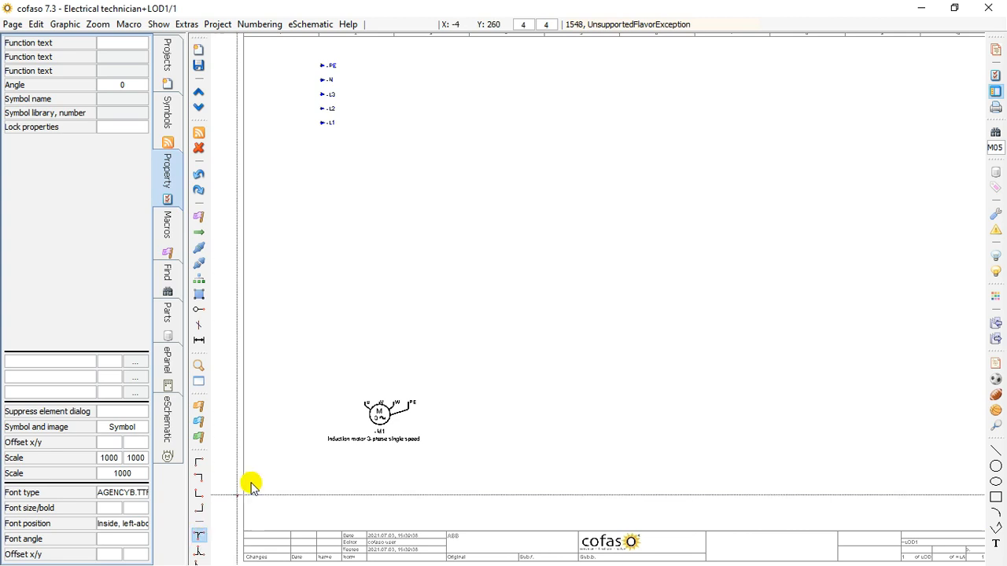
{"action": "left_click", "coordinate": [369, 123]}
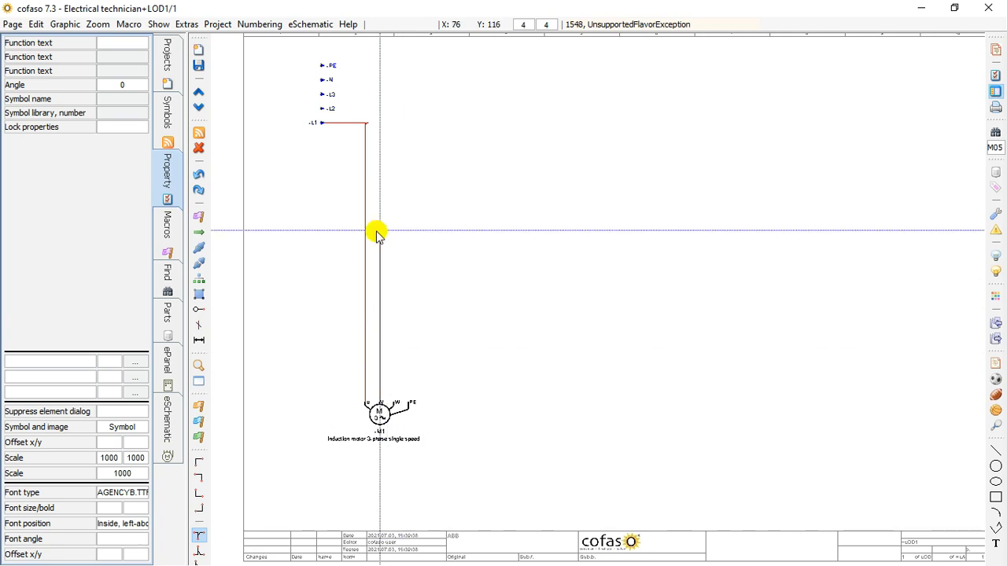
{"action": "left_click", "coordinate": [381, 110]}
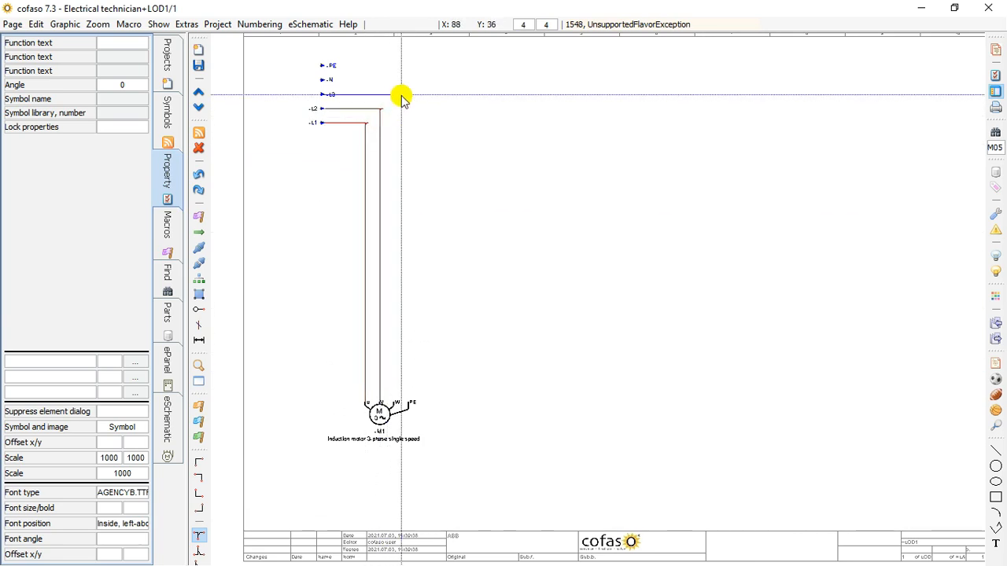
{"action": "left_click", "coordinate": [395, 95]}
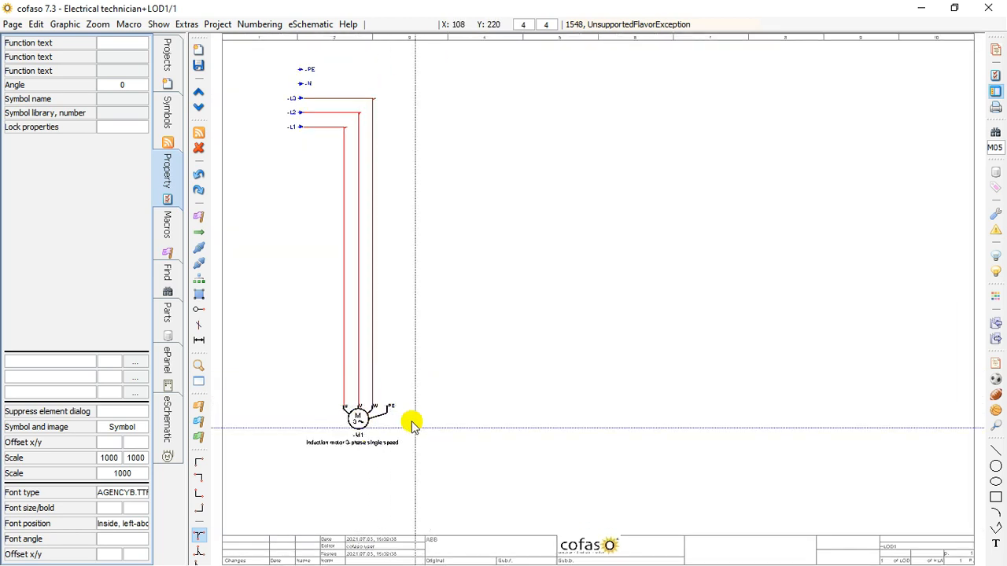
Connect the PE potential arrow to the motor's PE terminal with a T-junction and end the junction placement
{"action": "scroll", "coordinate": [397, 417], "scroll_direction": "up", "scroll_amount": 3}
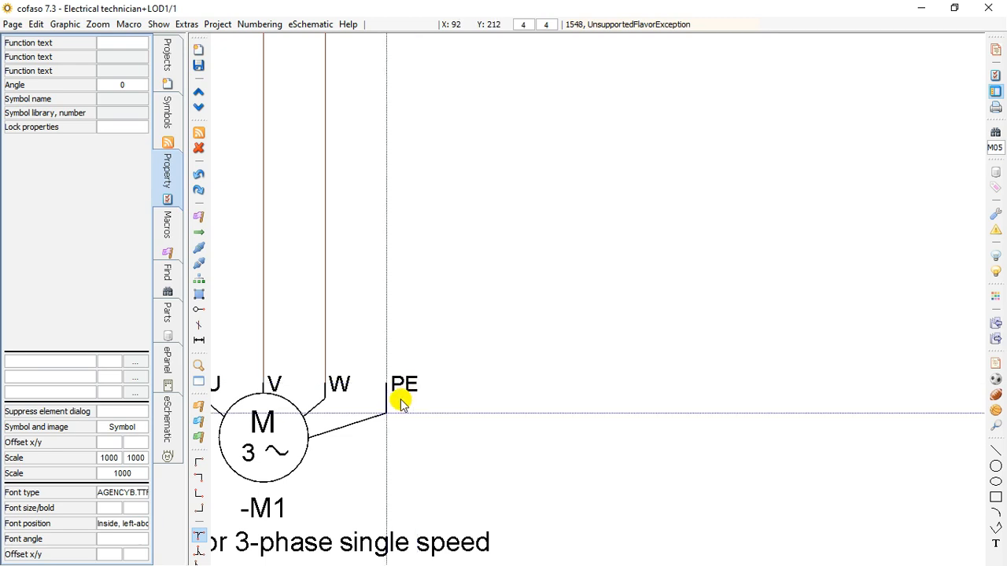
{"action": "scroll", "coordinate": [399, 403], "scroll_direction": "down", "scroll_amount": 5}
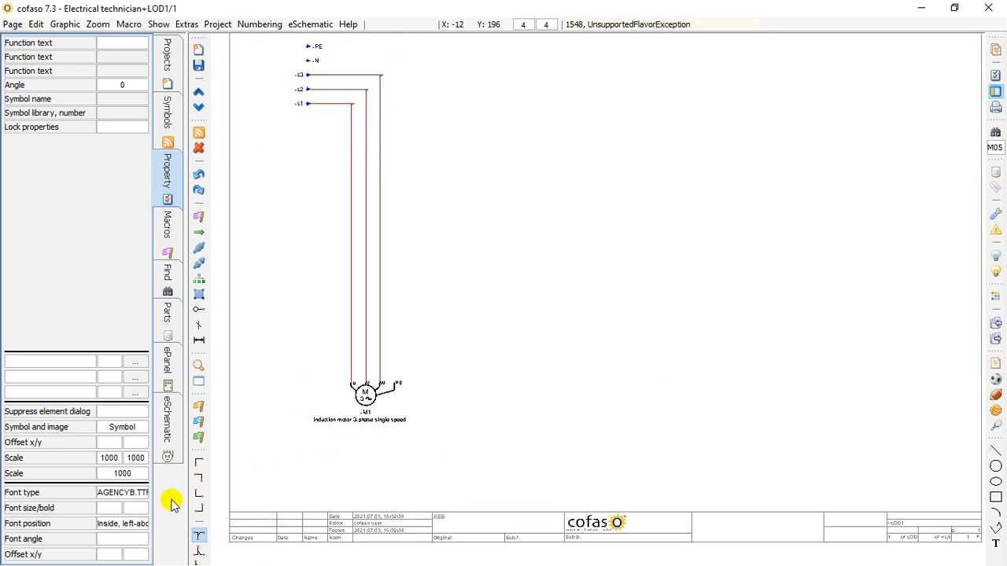
{"action": "left_click", "coordinate": [199, 540]}
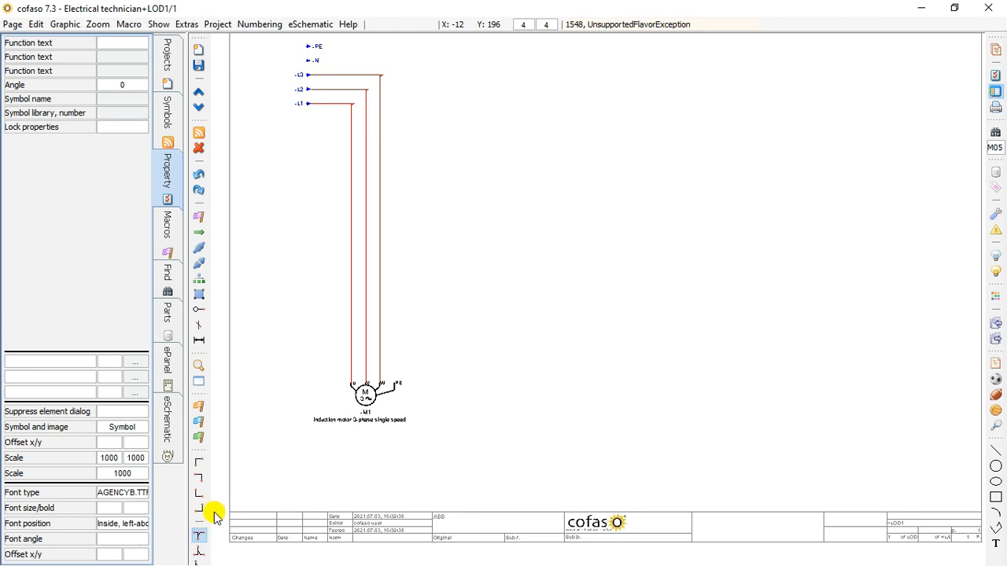
{"action": "left_click", "coordinate": [395, 49]}
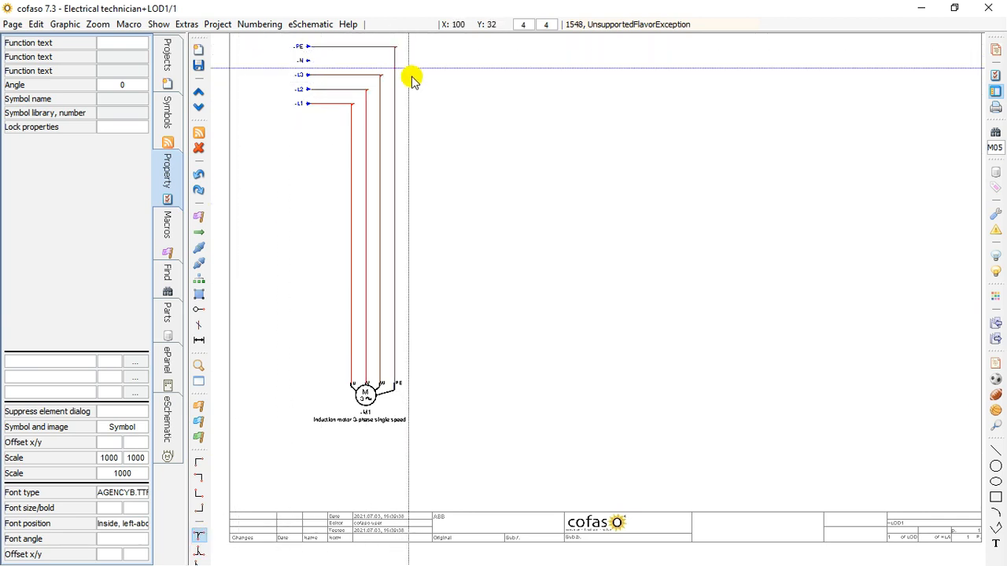
{"action": "right_click", "coordinate": [529, 368]}
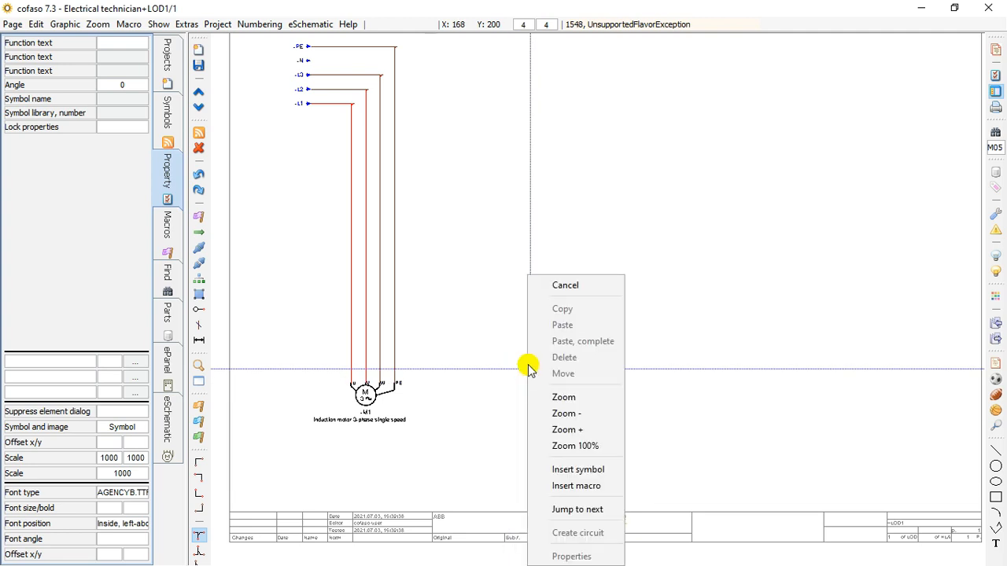
{"action": "left_click", "coordinate": [563, 286]}
{"action": "scroll", "coordinate": [435, 402], "scroll_direction": "down", "scroll_amount": 1}
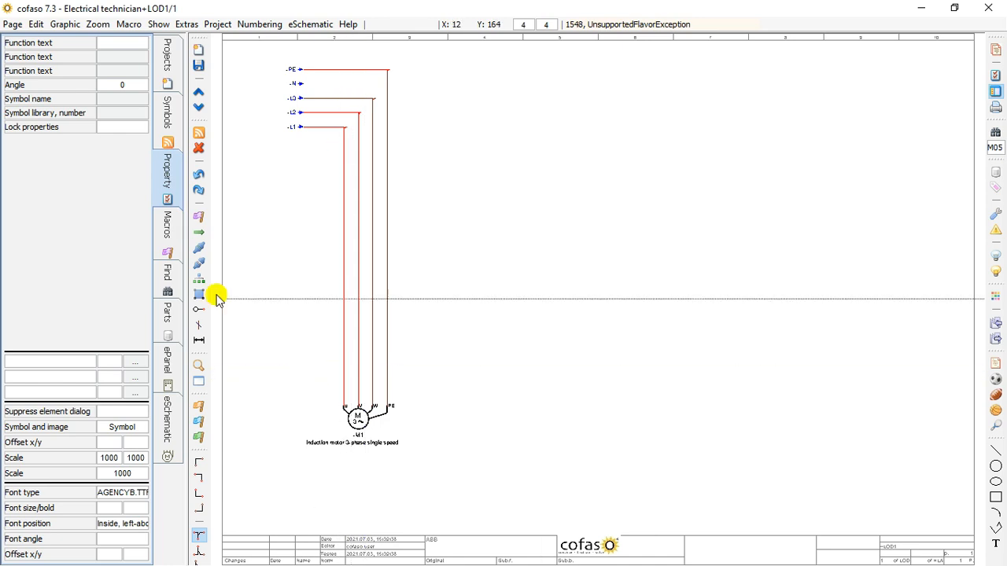
Find the Terminal symbol X01 in the iec symbol library
{"action": "left_click", "coordinate": [167, 131]}
{"action": "left_click", "coordinate": [54, 550]}
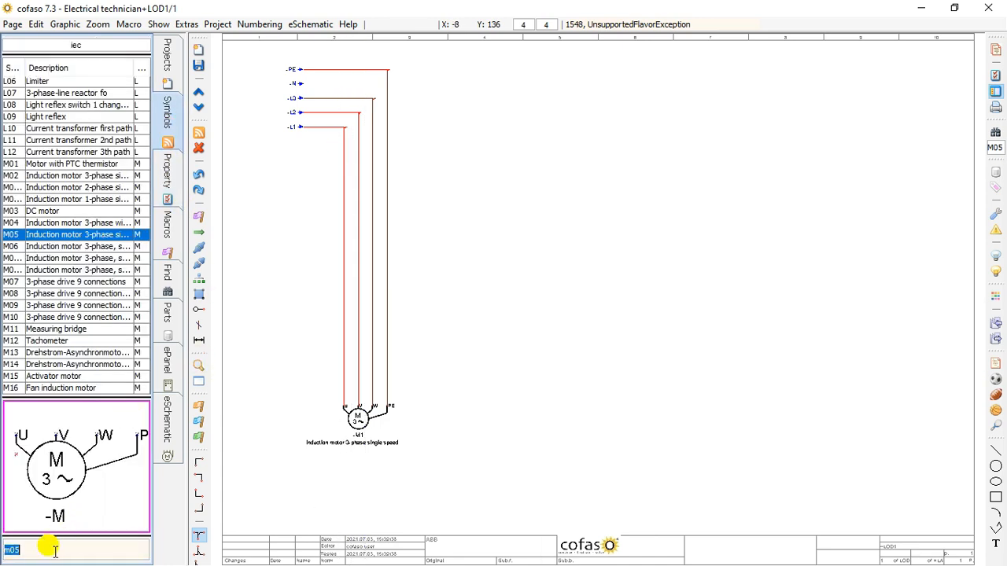
{"action": "type", "text": "m"}
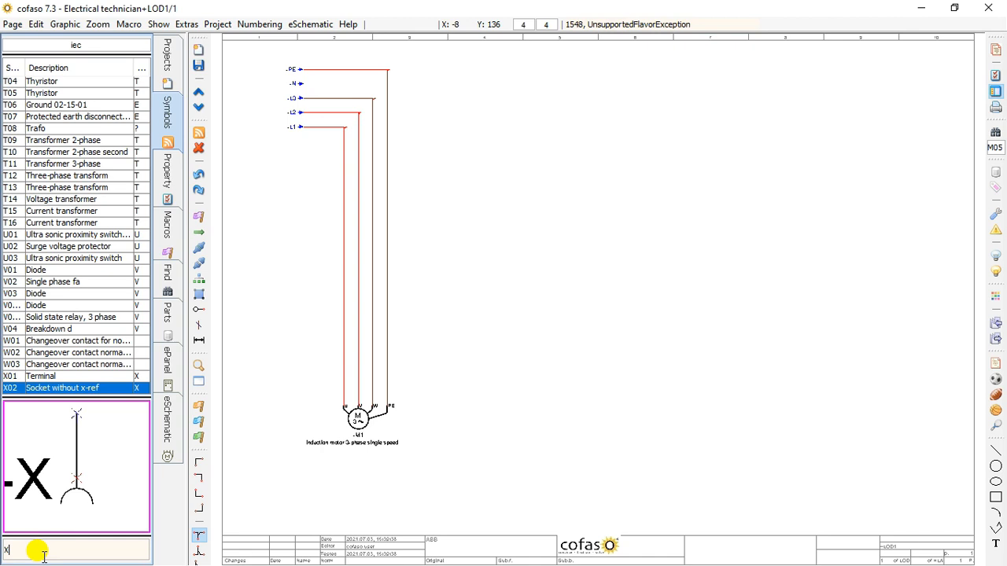
{"action": "type", "text": "01"}
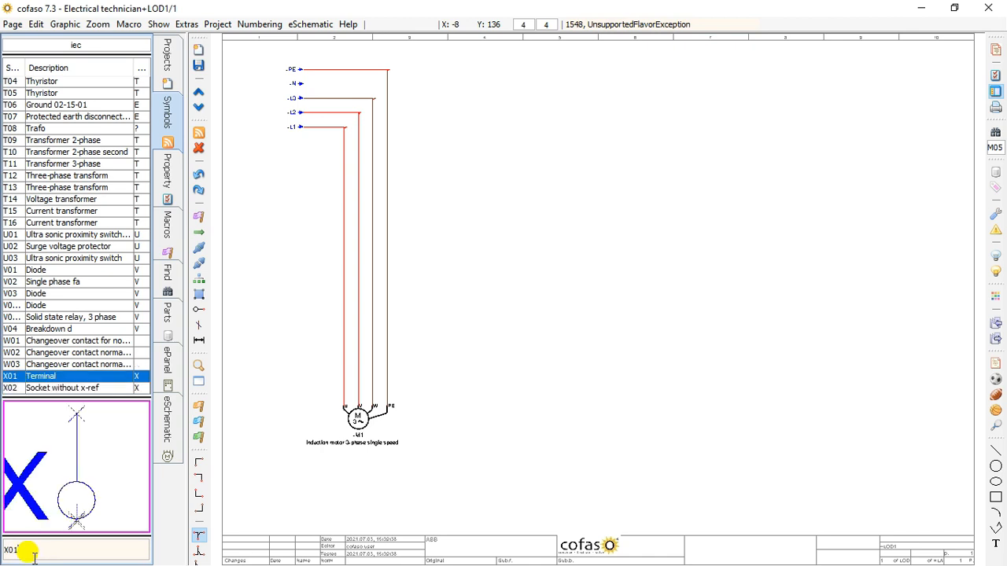
{"action": "double_click", "coordinate": [34, 553]}
Place X1 terminals on the U, V, W and PE wires above the motor, keeping the default properties, and end the placement
{"action": "left_click_drag", "start_coordinate": [57, 503], "coordinate": [341, 355]}
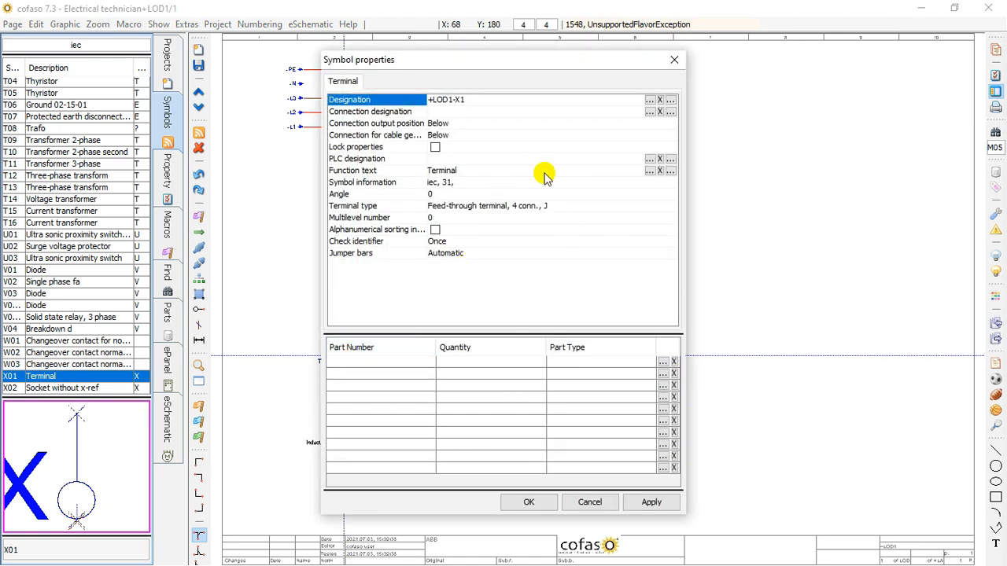
{"action": "left_click", "coordinate": [531, 504]}
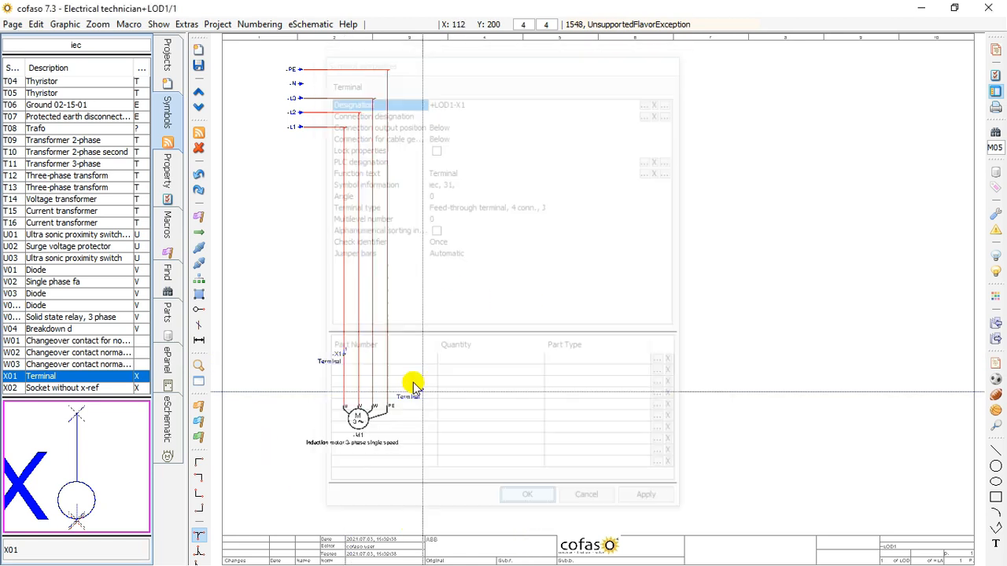
{"action": "left_click", "coordinate": [361, 356]}
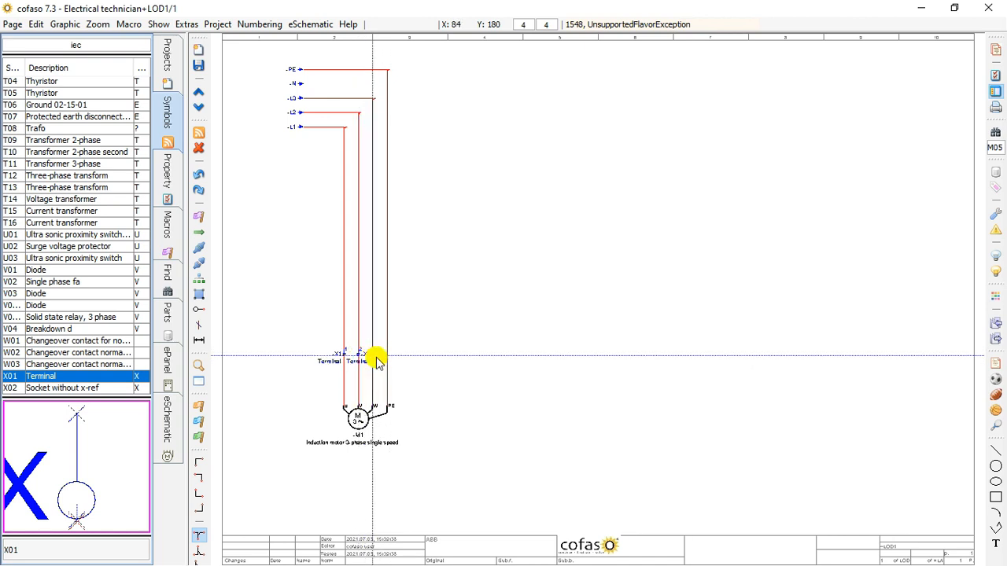
{"action": "left_click", "coordinate": [385, 357]}
{"action": "key", "text": "Escape"}
Draw a horizontal cable across all four wires between the X1 terminals and the motor, accepting the designation +LOD1-W1
{"action": "scroll", "coordinate": [363, 391], "scroll_direction": "up", "scroll_amount": 2}
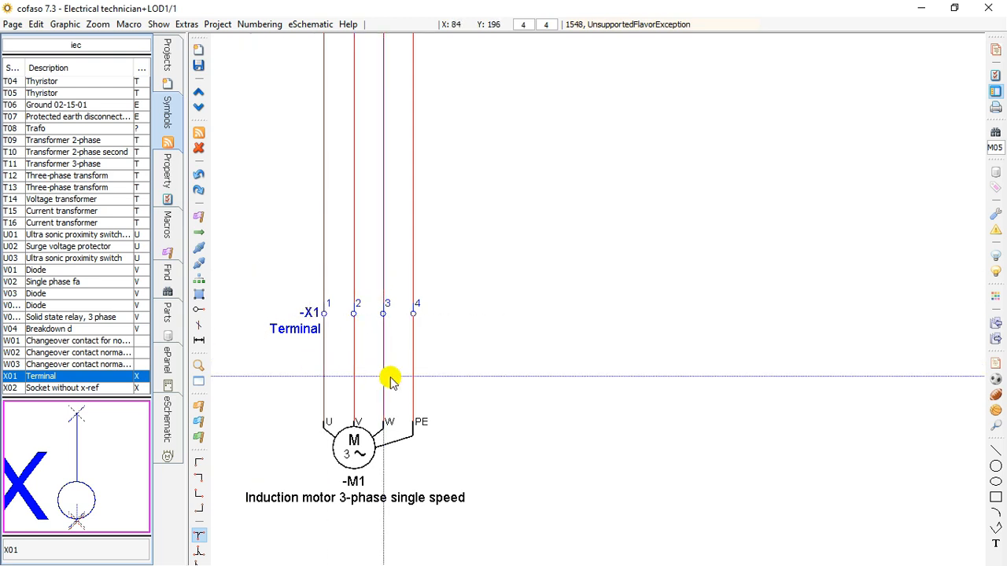
{"action": "left_click", "coordinate": [200, 249]}
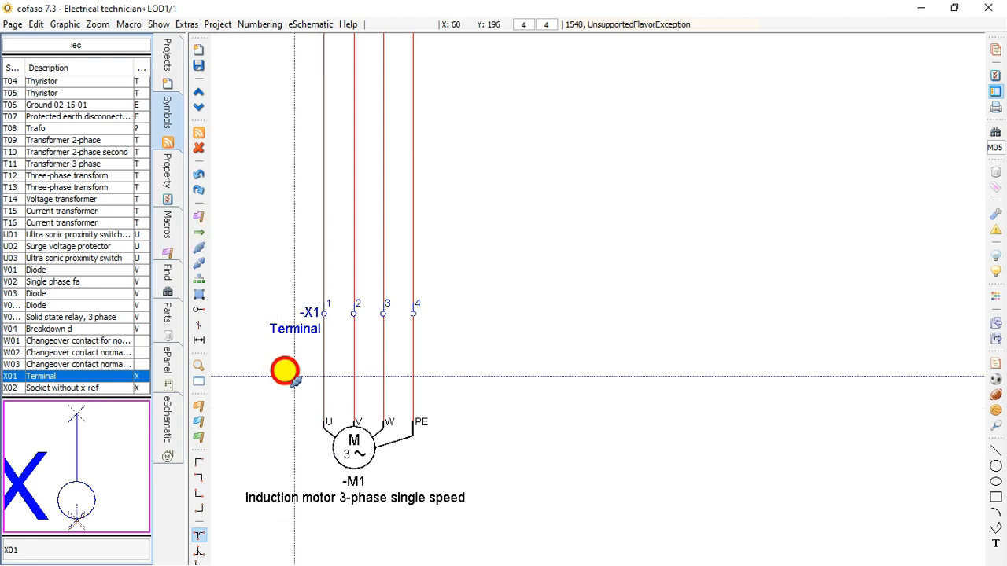
{"action": "left_click", "coordinate": [295, 376]}
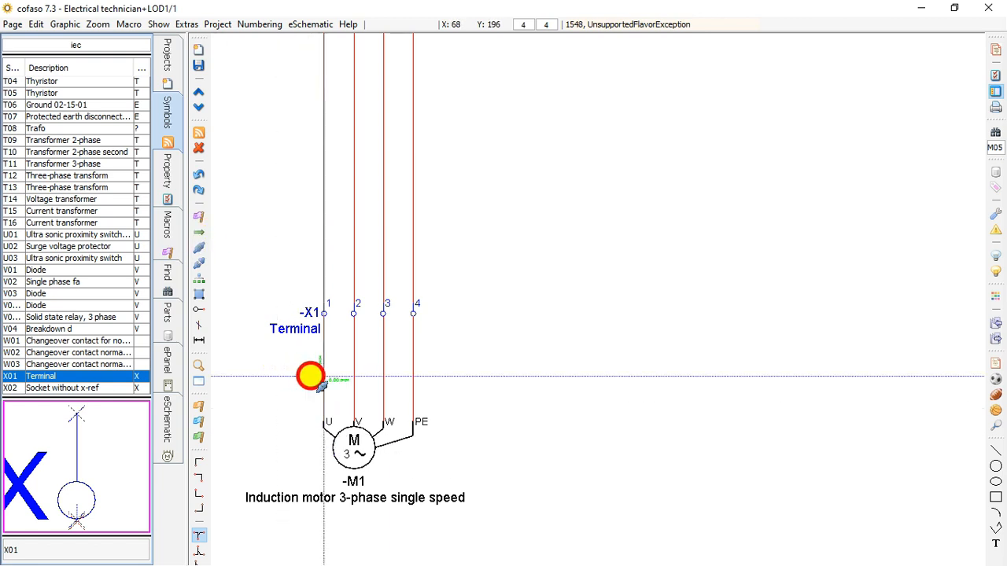
{"action": "left_click", "coordinate": [473, 376]}
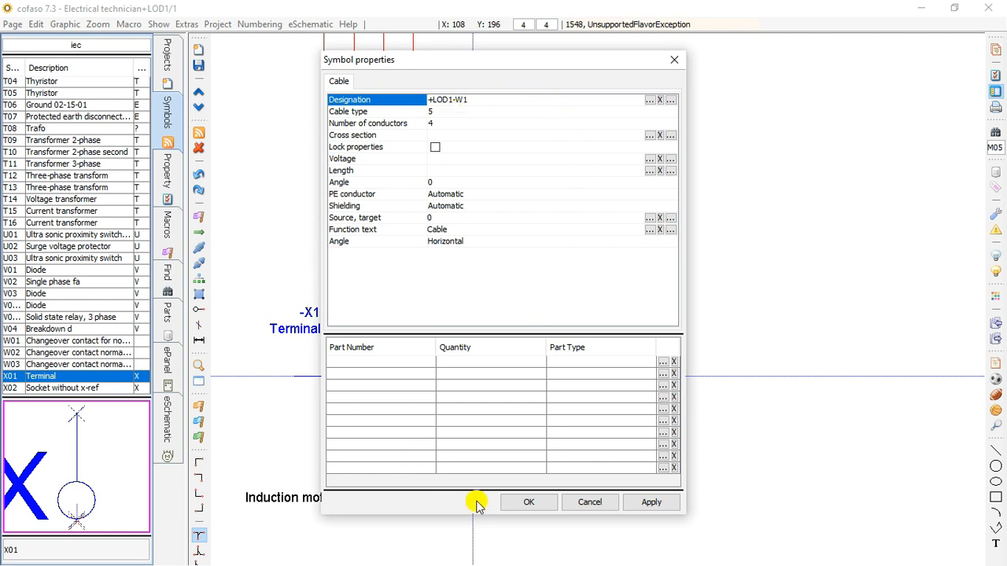
{"action": "left_click", "coordinate": [522, 503]}
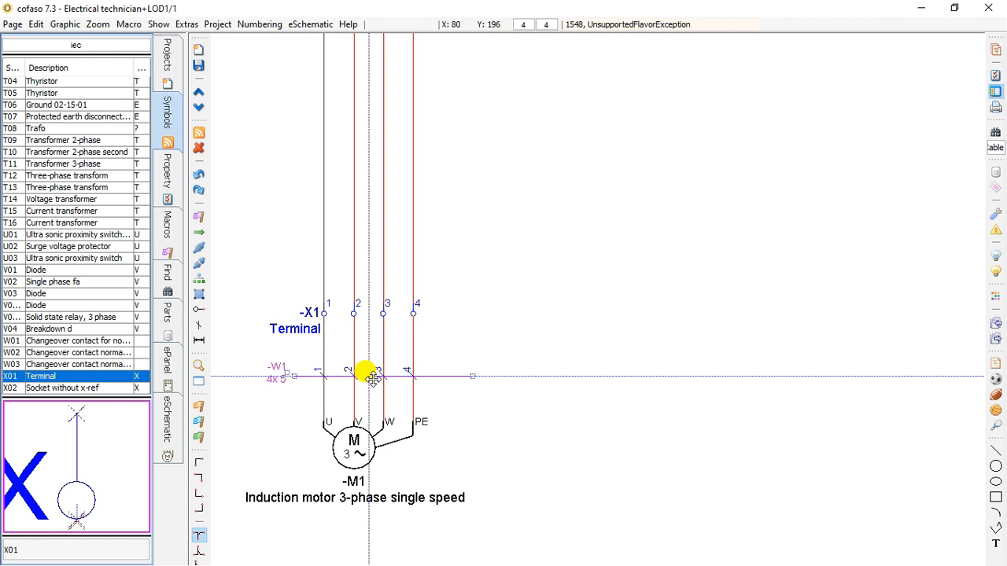
Set the cross section of cable W1 to 10 Sq mm, keeping four conductors
{"action": "double_click", "coordinate": [276, 376]}
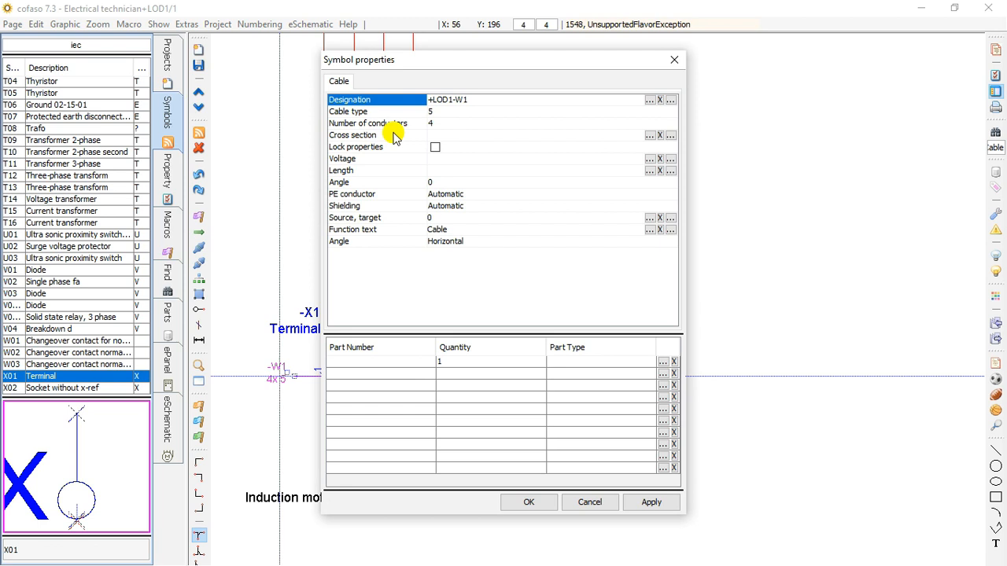
{"action": "left_click", "coordinate": [451, 135]}
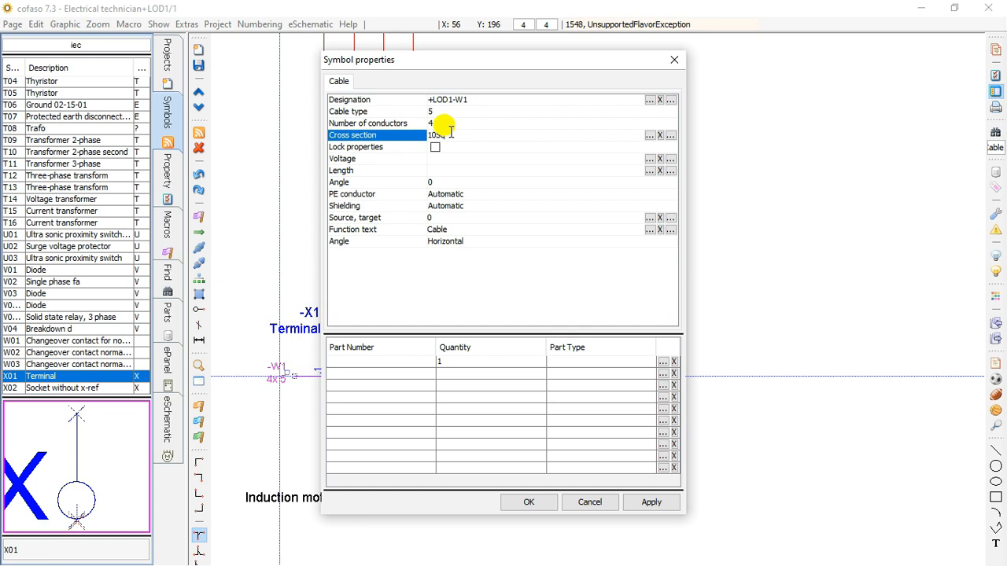
{"action": "left_click", "coordinate": [453, 124]}
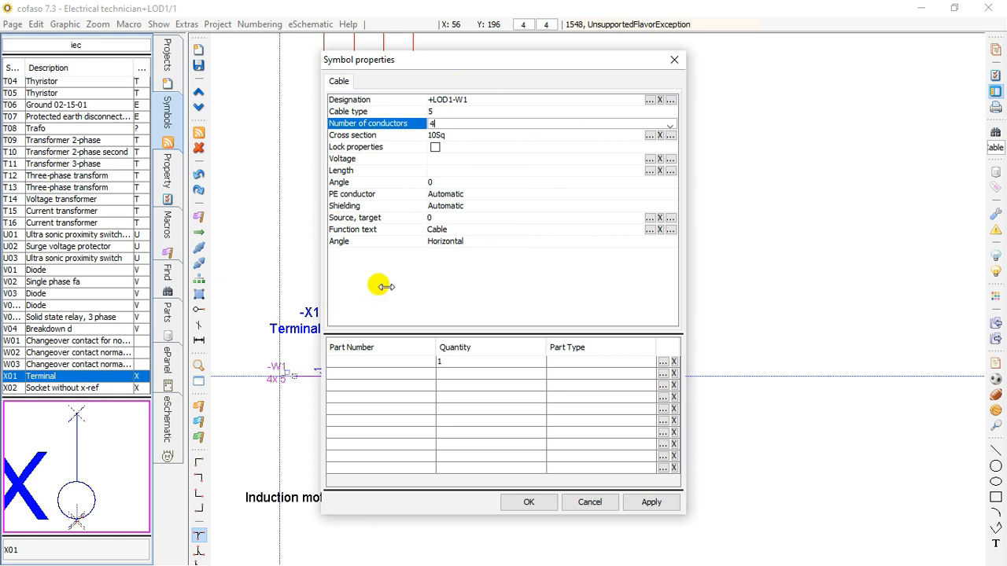
{"action": "left_click", "coordinate": [531, 506]}
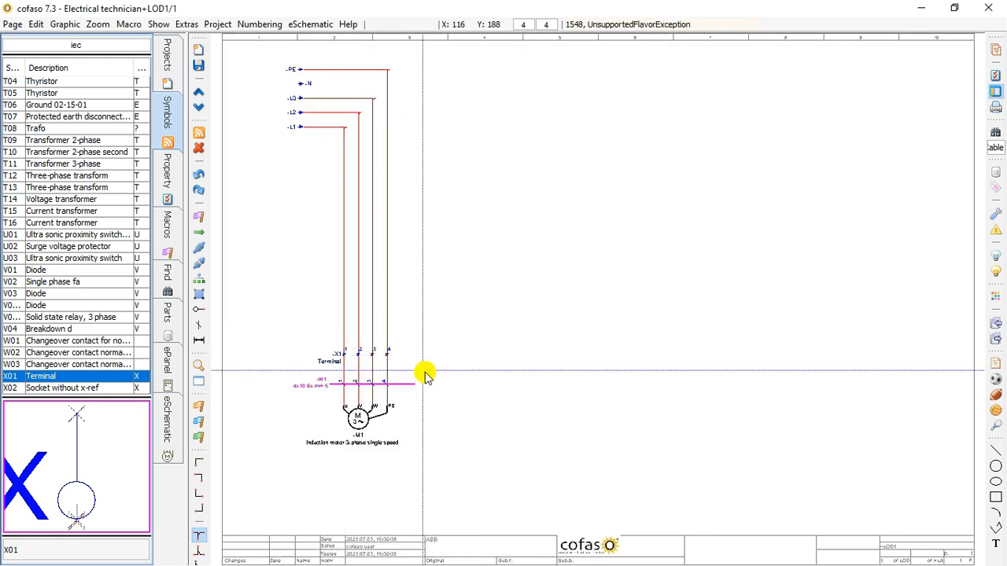
Change the terminal type of X1 terminal 4 on the PE wire to "PE Terminal, 4 conn."
{"action": "scroll", "coordinate": [422, 373], "scroll_direction": "up", "scroll_amount": 1}
{"action": "scroll", "coordinate": [358, 340], "scroll_direction": "up", "scroll_amount": 1}
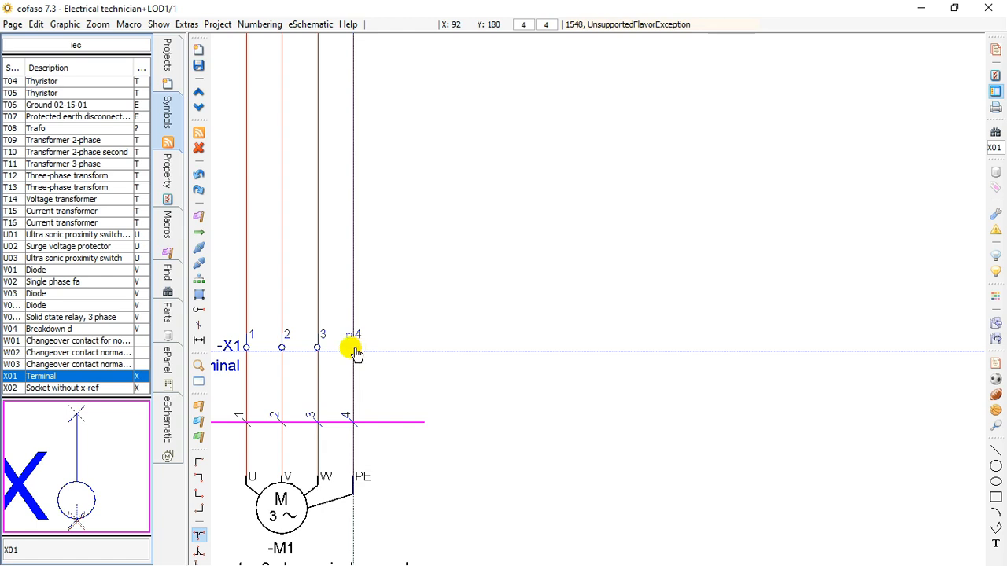
{"action": "double_click", "coordinate": [355, 346]}
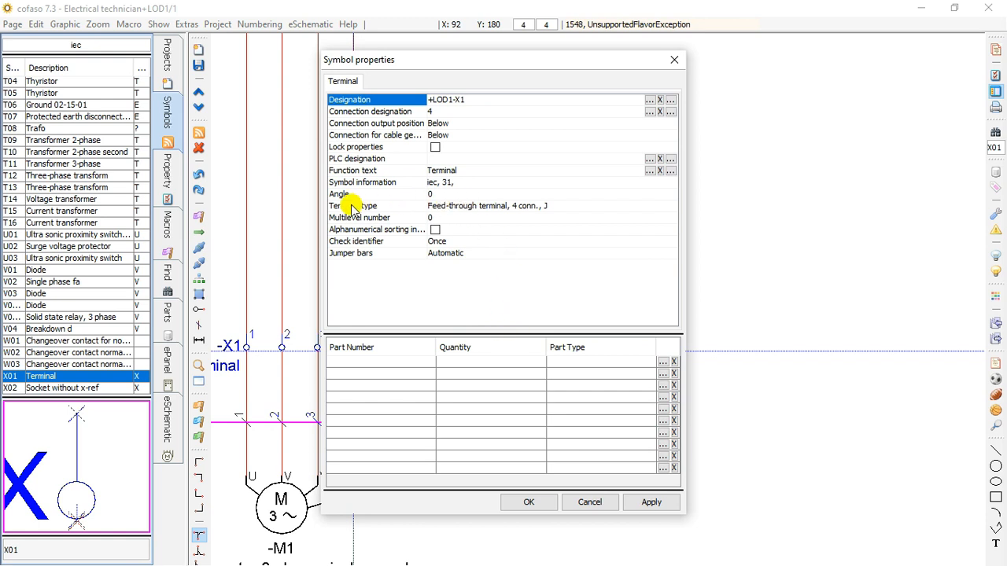
{"action": "left_click", "coordinate": [479, 207]}
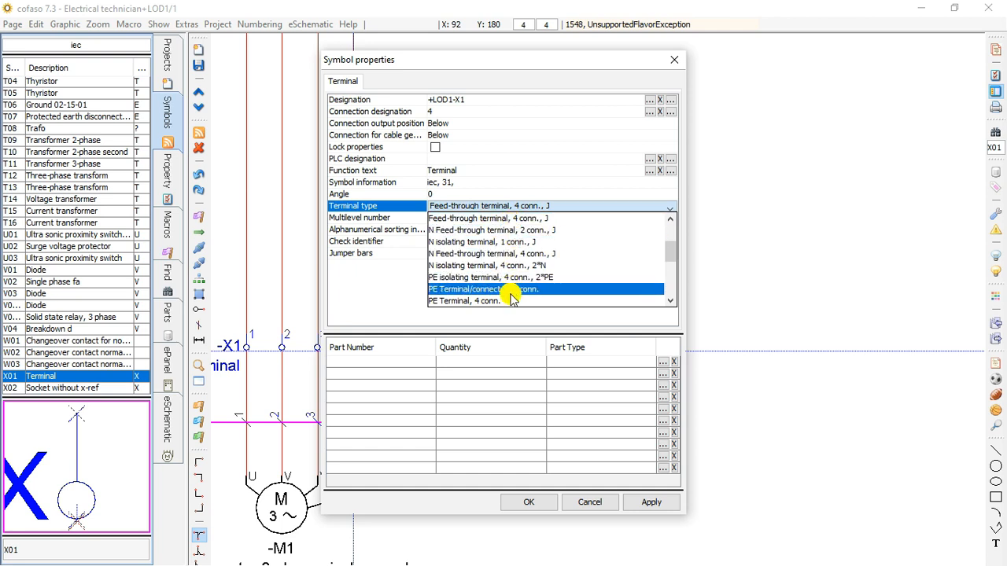
{"action": "scroll", "coordinate": [523, 270], "scroll_direction": "down", "scroll_amount": 1}
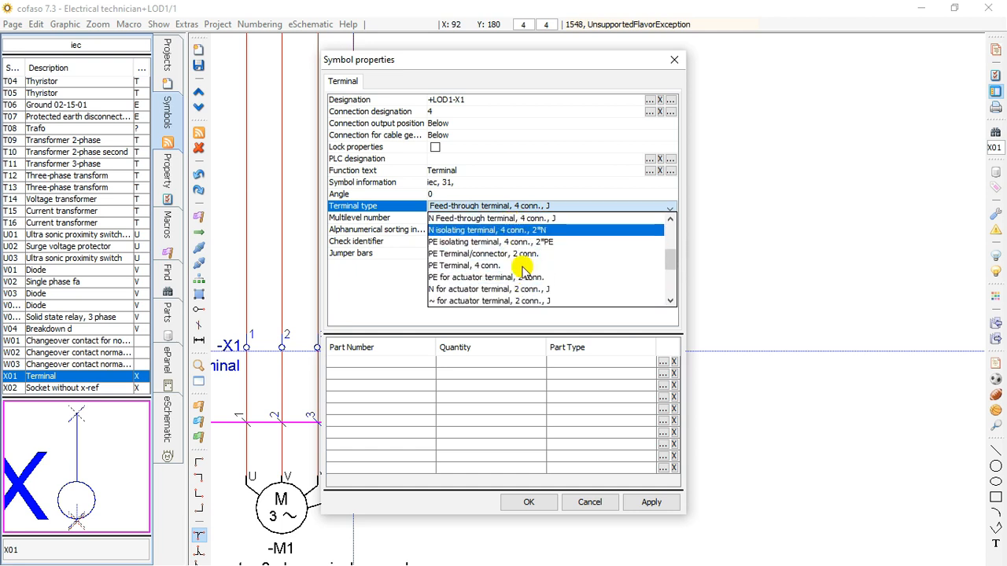
{"action": "left_click", "coordinate": [471, 270]}
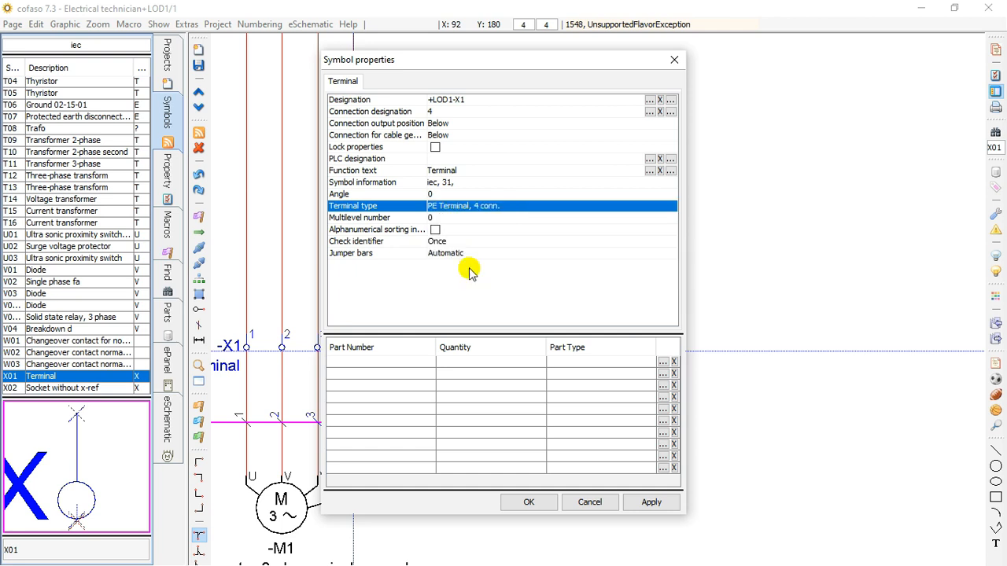
{"action": "left_click", "coordinate": [527, 503]}
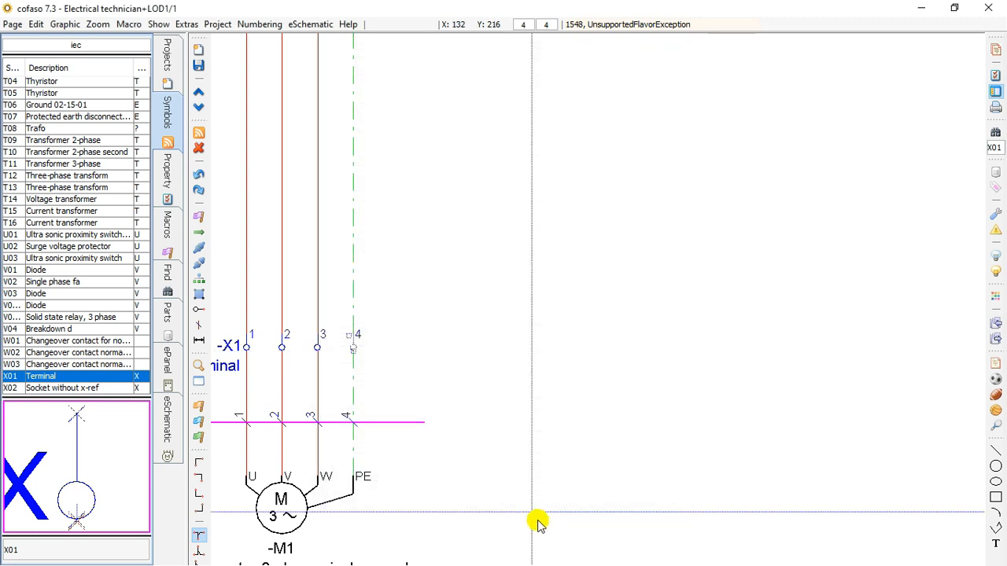
Search the symbols for "overload" and place the Thermal overload 3-pole symbol F10 on the L1, L2 and L3 wires below the potentials
{"action": "scroll", "coordinate": [425, 272], "scroll_direction": "down", "scroll_amount": 3}
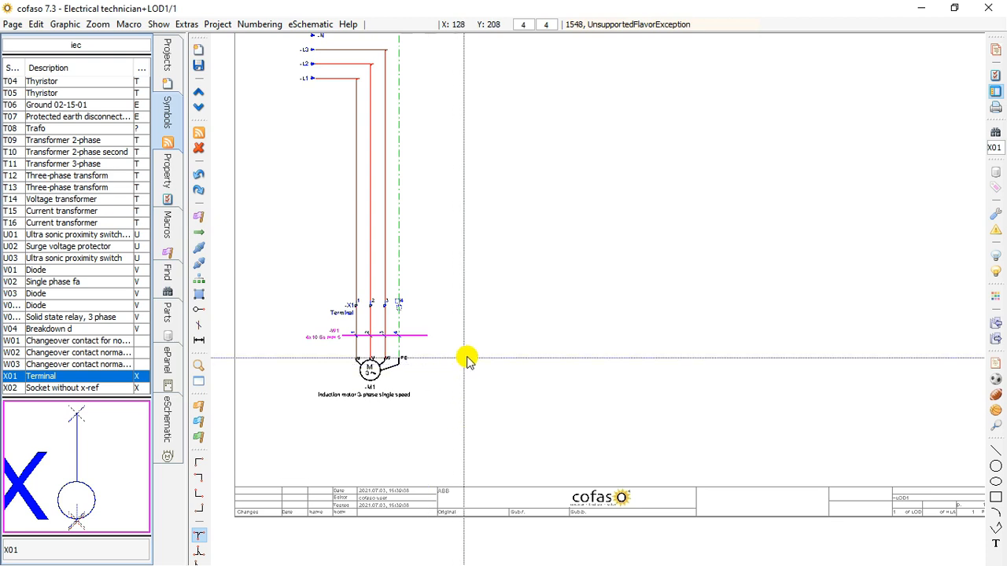
{"action": "scroll", "coordinate": [400, 292], "scroll_direction": "up", "scroll_amount": 3}
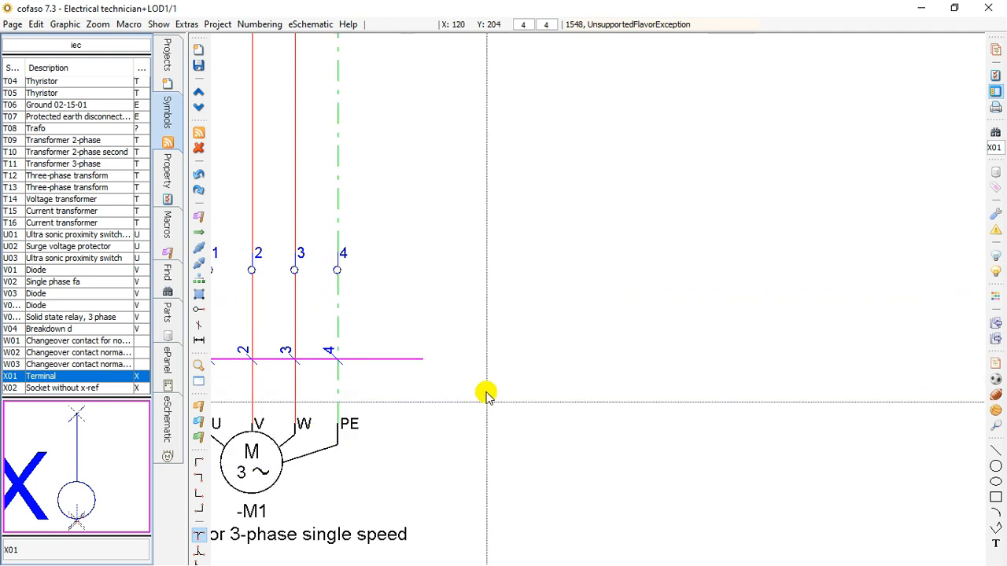
{"action": "scroll", "coordinate": [481, 400], "scroll_direction": "down", "scroll_amount": 3}
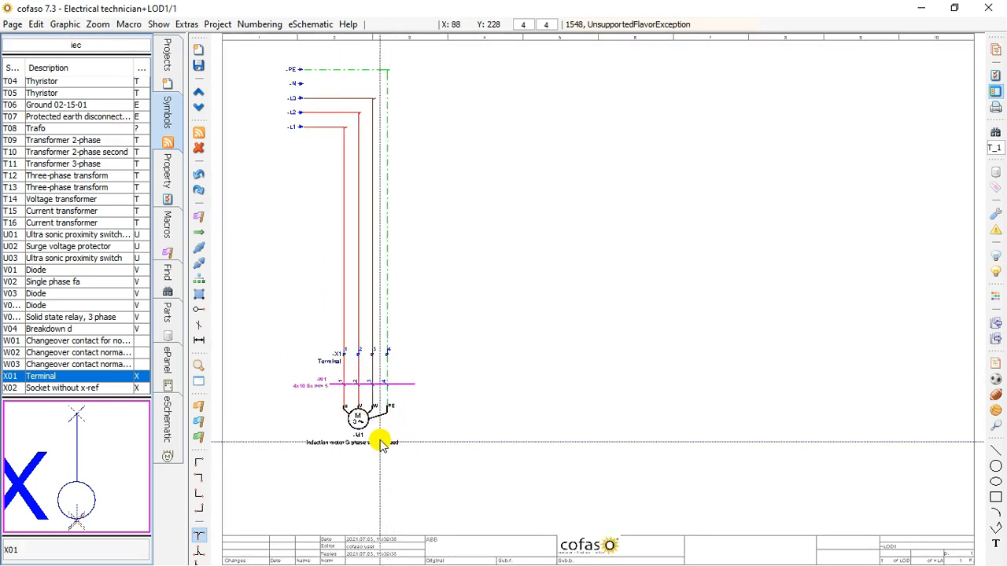
{"action": "left_click", "coordinate": [118, 546]}
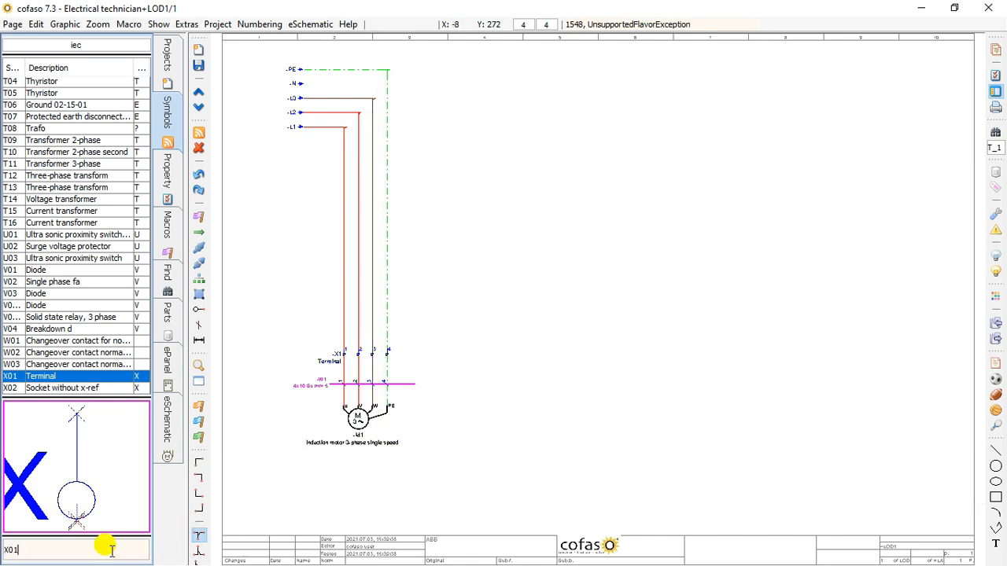
{"action": "type", "text": "overload"}
{"action": "key", "text": "Return"}
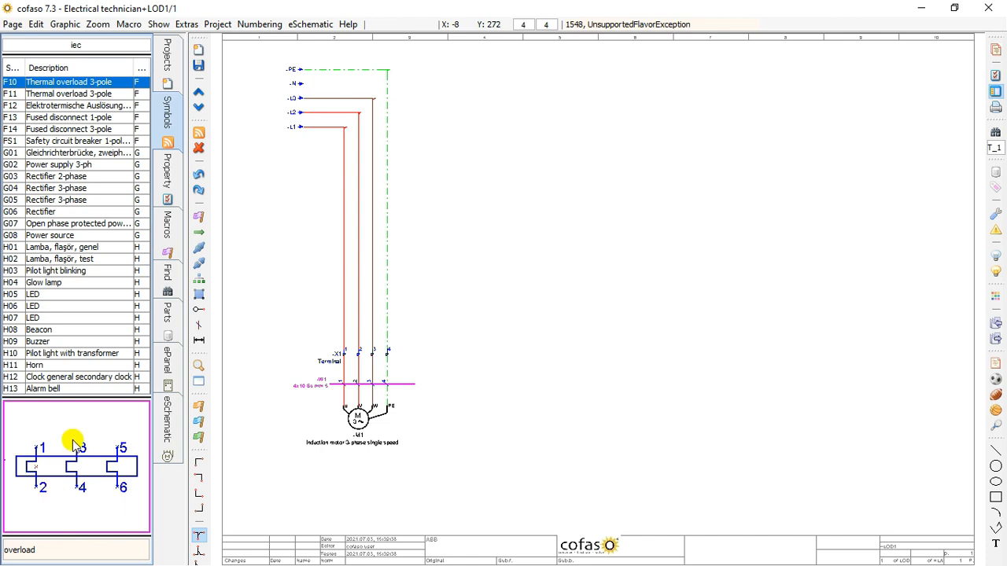
{"action": "left_click_drag", "start_coordinate": [67, 472], "coordinate": [343, 169]}
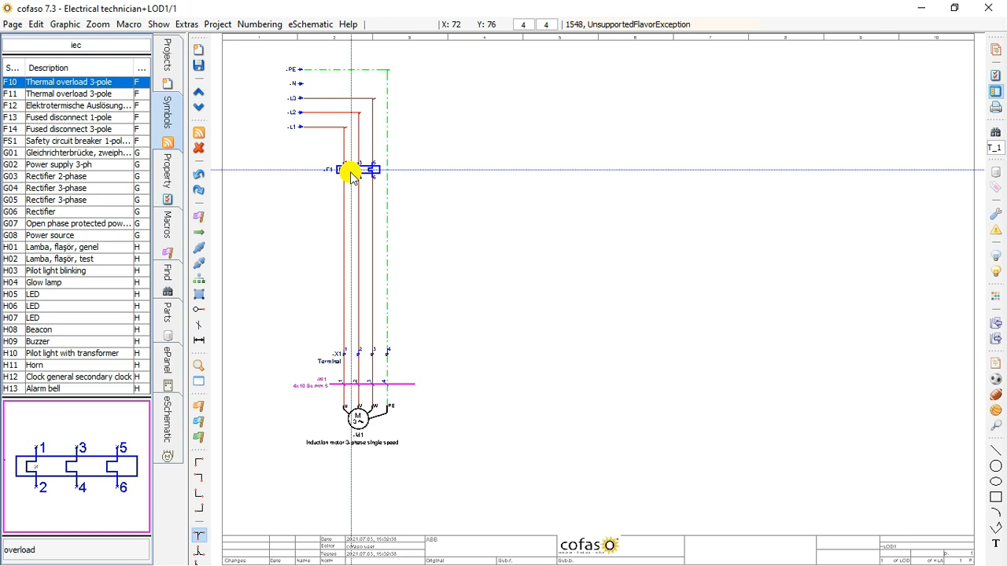
Search the symbol library for "power contact"
{"action": "scroll", "coordinate": [370, 184], "scroll_direction": "up", "scroll_amount": 2}
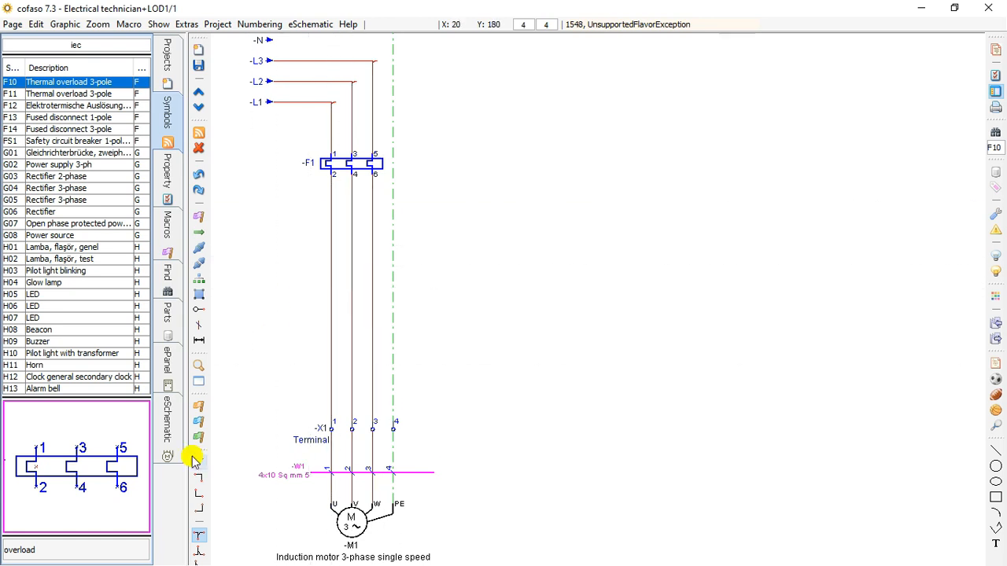
{"action": "left_click", "coordinate": [102, 543]}
{"action": "double_click", "coordinate": [76, 554]}
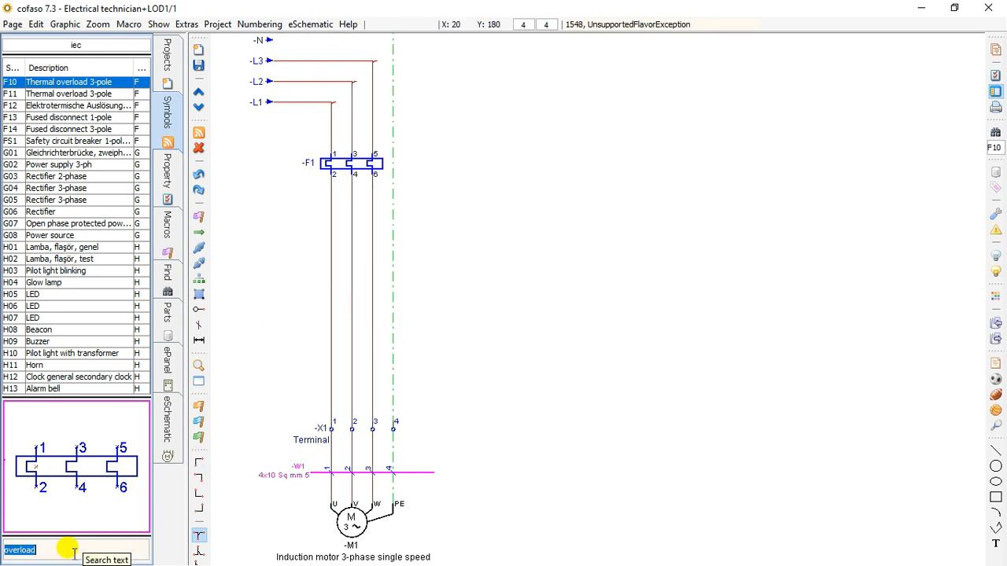
{"action": "type", "text": "power contact"}
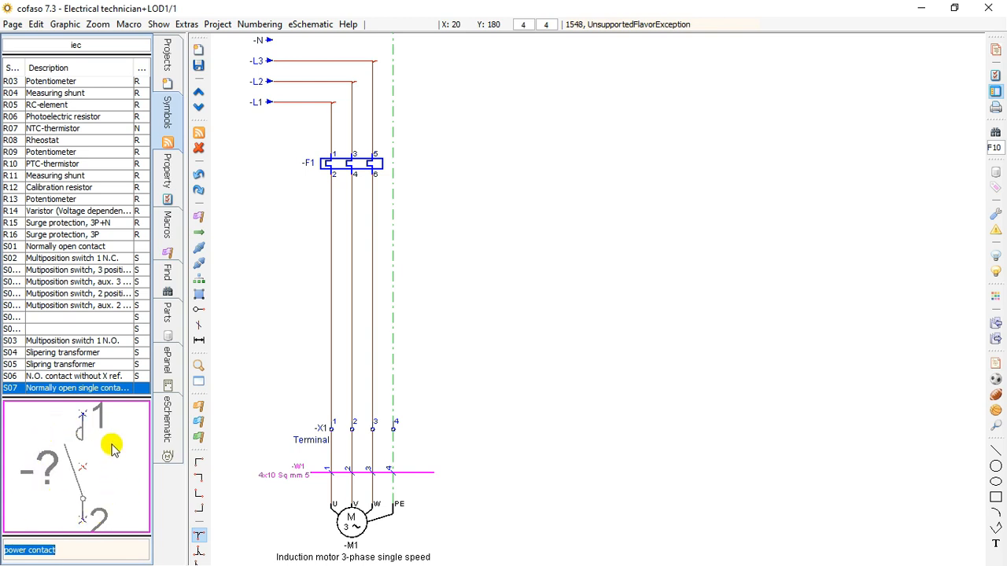
Place normally open power contactor contacts (S07) on the L1, L2 and L3 wires below overload F1, accepting the default properties
{"action": "left_click", "coordinate": [67, 469]}
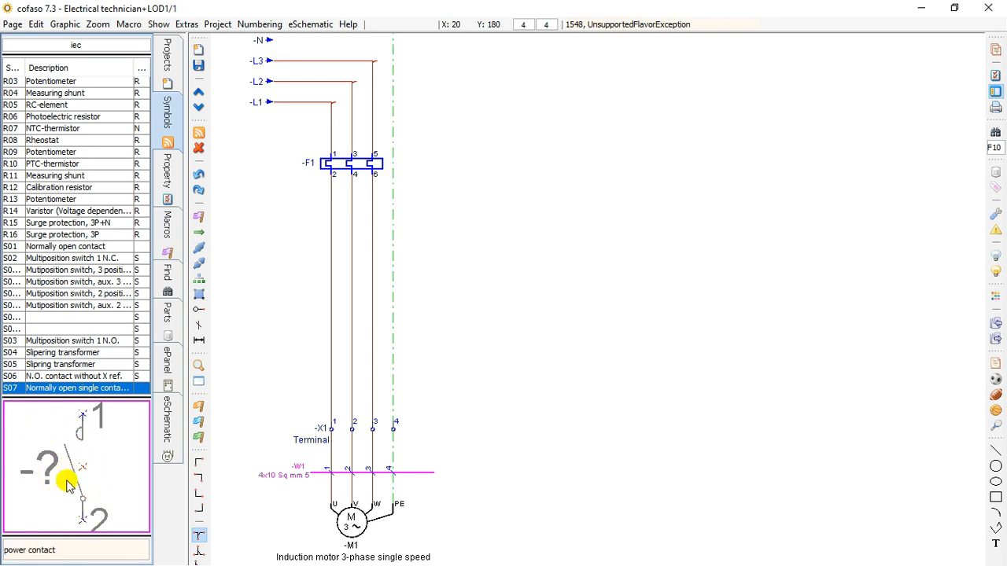
{"action": "left_click", "coordinate": [330, 236]}
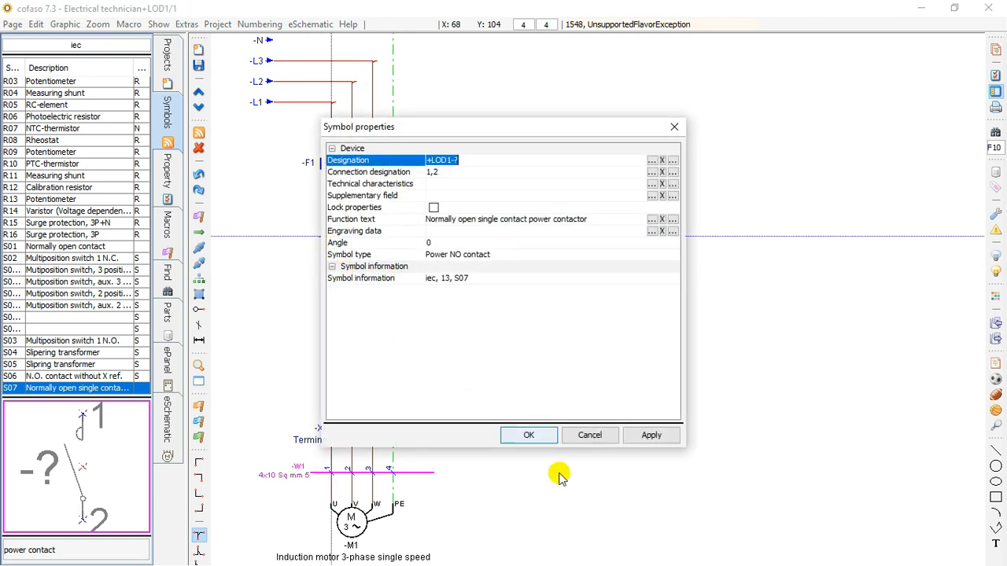
{"action": "left_click", "coordinate": [529, 435]}
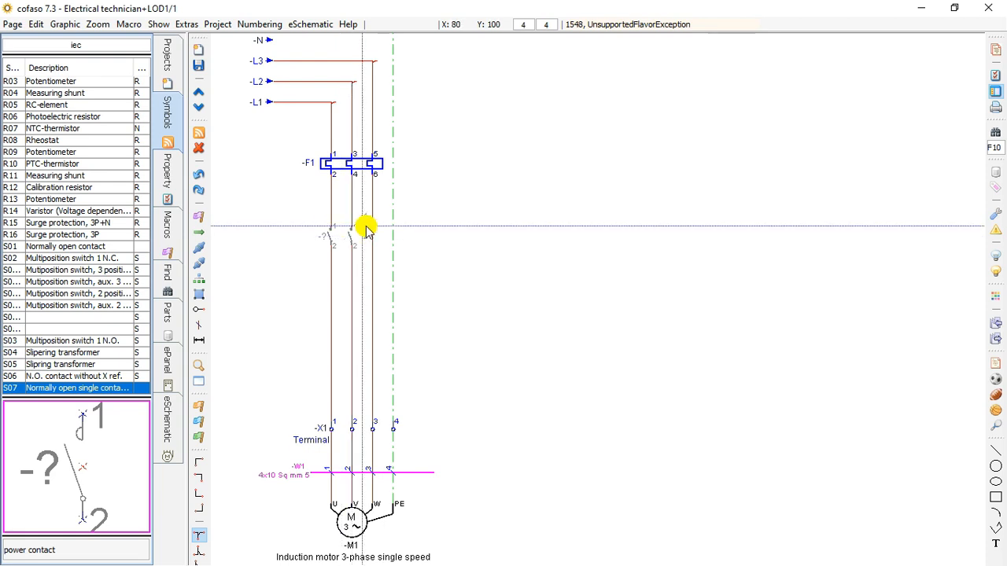
{"action": "left_click", "coordinate": [375, 240]}
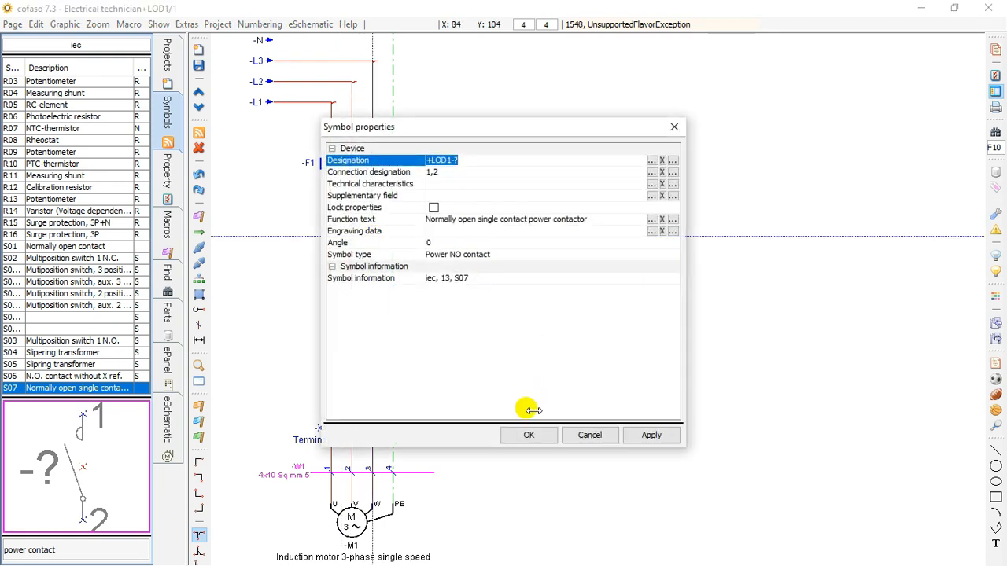
{"action": "left_click", "coordinate": [529, 435]}
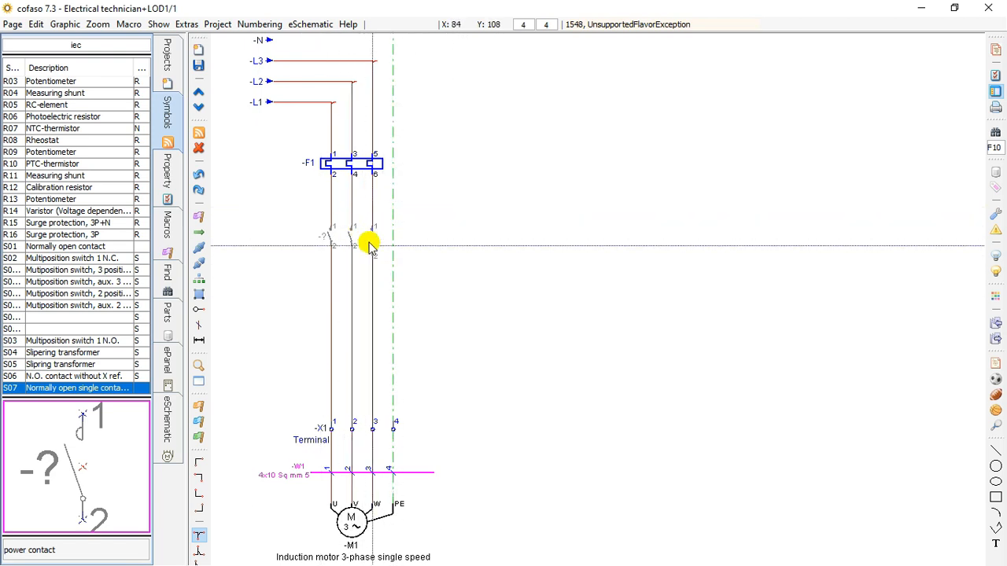
{"action": "scroll", "coordinate": [372, 248], "scroll_direction": "up", "scroll_amount": 4}
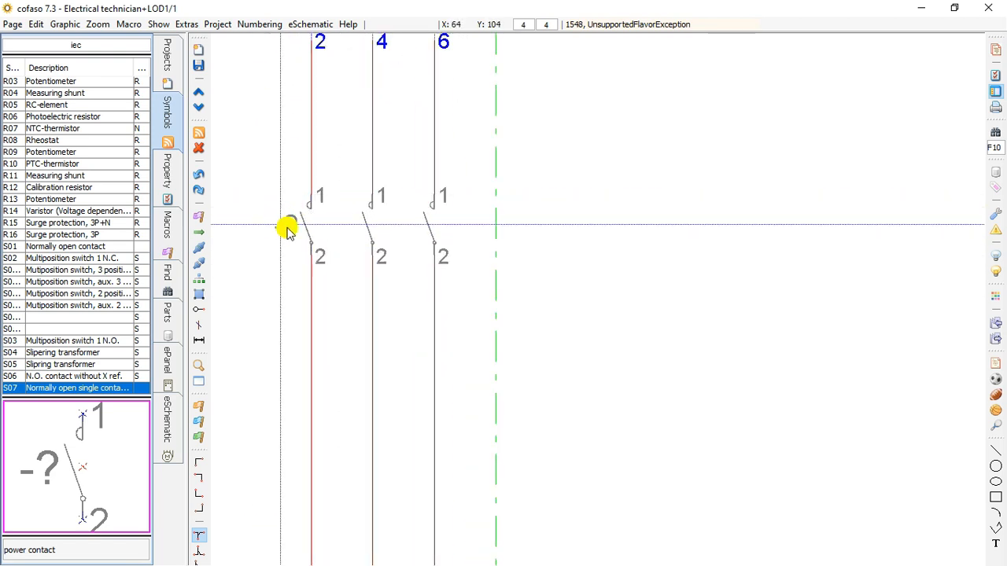
{"action": "scroll", "coordinate": [321, 252], "scroll_direction": "down", "scroll_amount": 4}
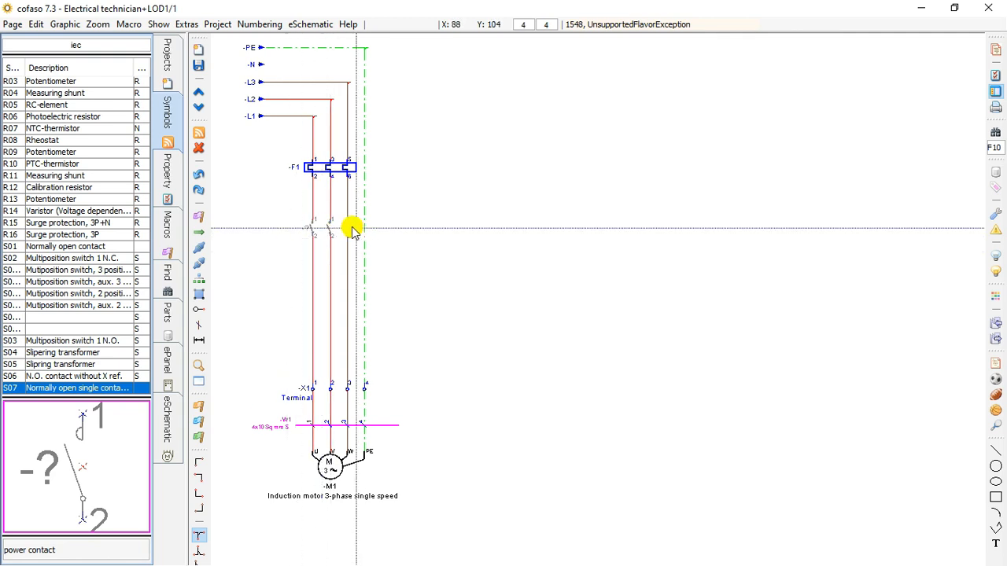
{"action": "left_click", "coordinate": [311, 236]}
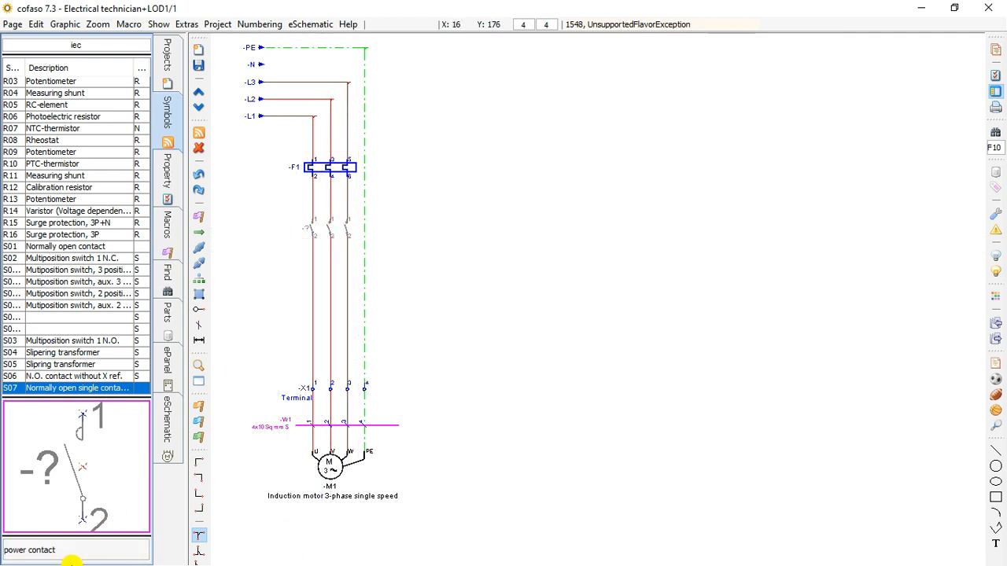
Search the symbols for "RELAY" and place a Relay coil in the empty area beside the motor circuit, accepting the default properties
{"action": "triple_click", "coordinate": [87, 549]}
{"action": "type", "text": "RELAY"}
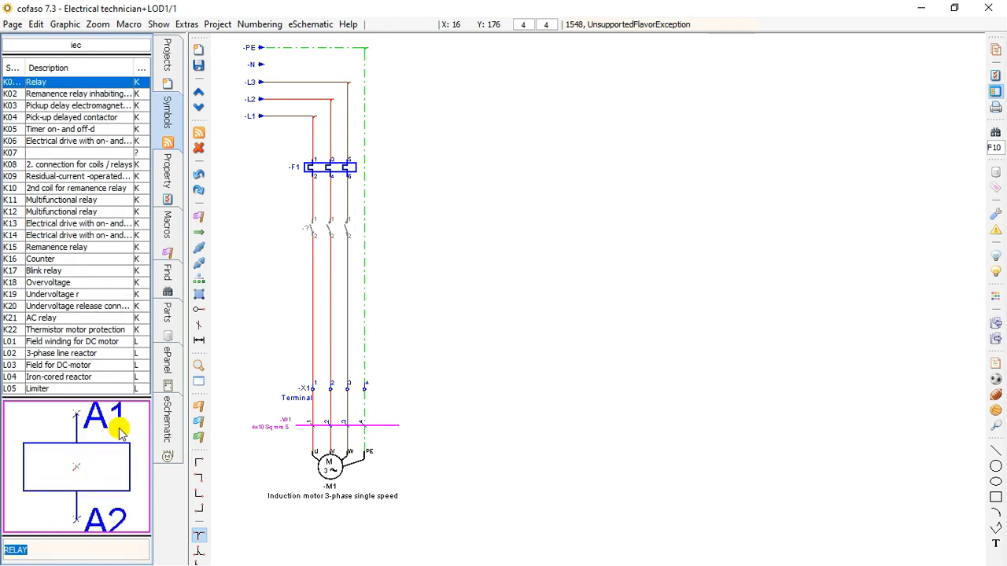
{"action": "left_click_drag", "start_coordinate": [85, 467], "coordinate": [565, 397]}
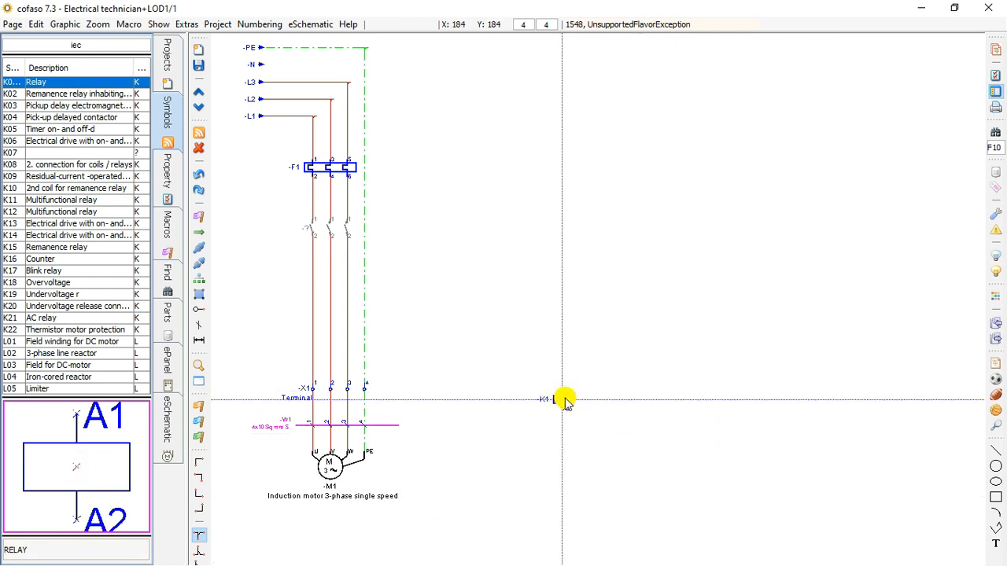
{"action": "left_click", "coordinate": [553, 399]}
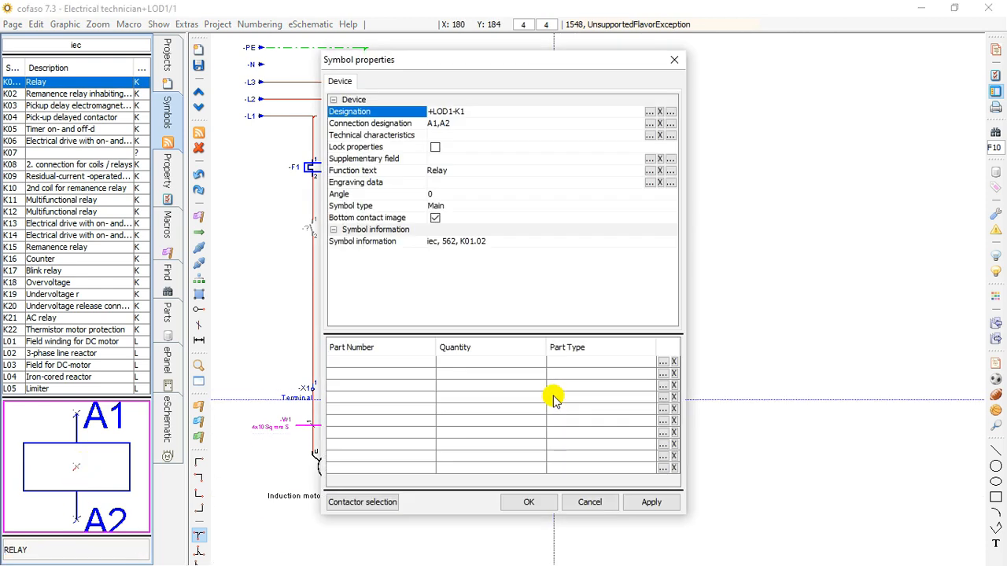
{"action": "left_click", "coordinate": [539, 512]}
{"action": "right_click", "coordinate": [581, 339]}
{"action": "left_click", "coordinate": [626, 285]}
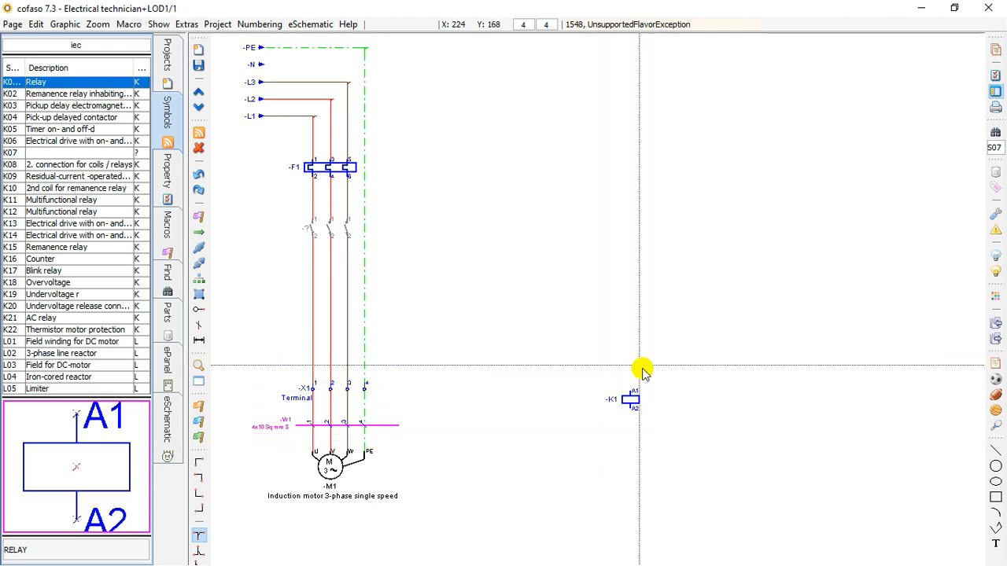
Assign the designation +LOD1-K1 to the power contact on the L1 wire, choosing it from the existing devices
{"action": "double_click", "coordinate": [308, 228]}
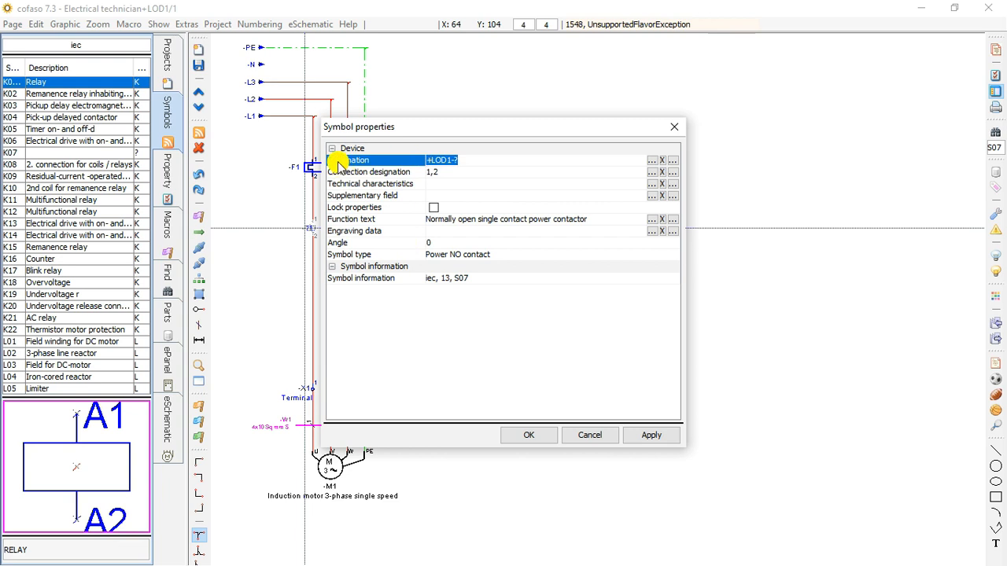
{"action": "left_click", "coordinate": [653, 160]}
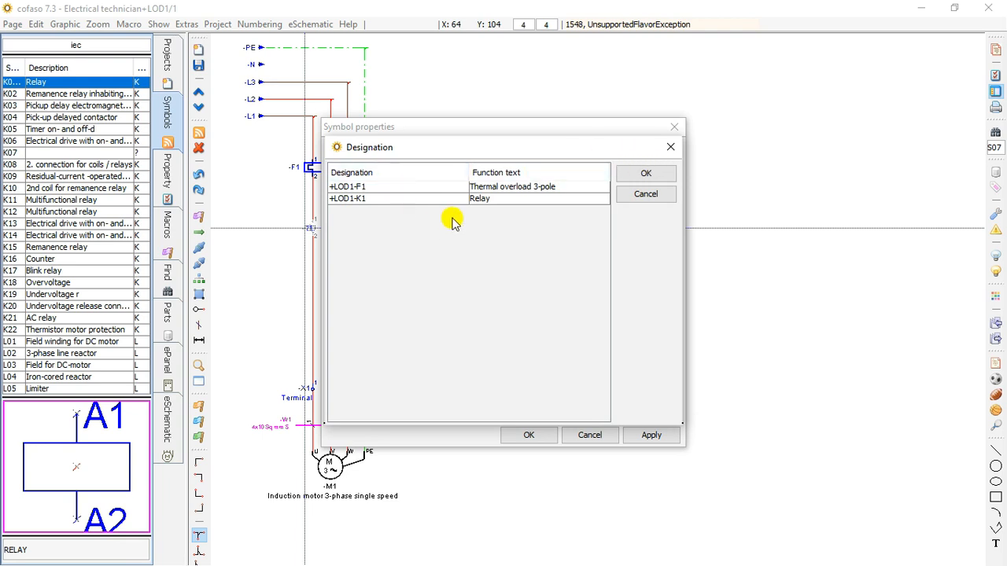
{"action": "left_click", "coordinate": [373, 199]}
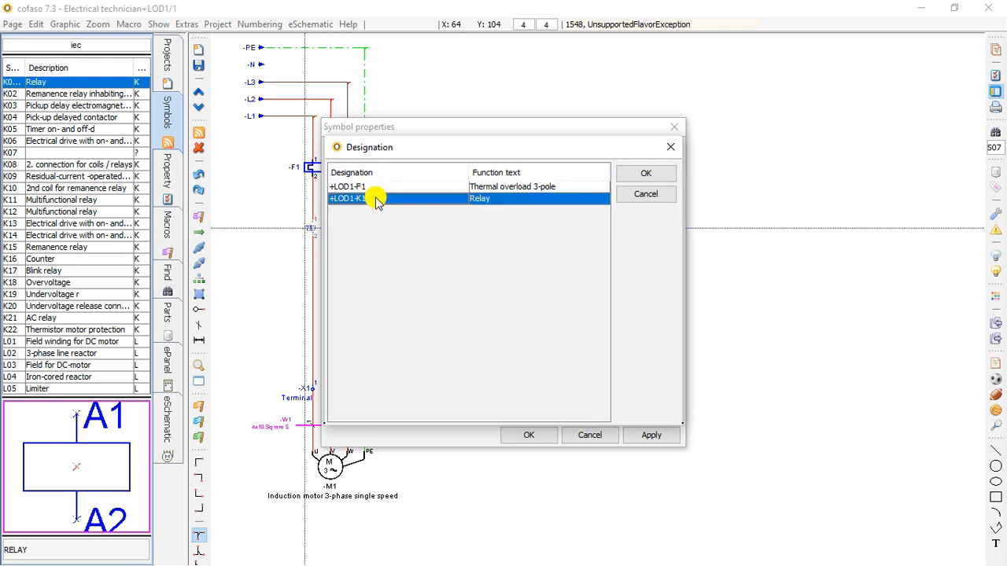
{"action": "left_click", "coordinate": [645, 178]}
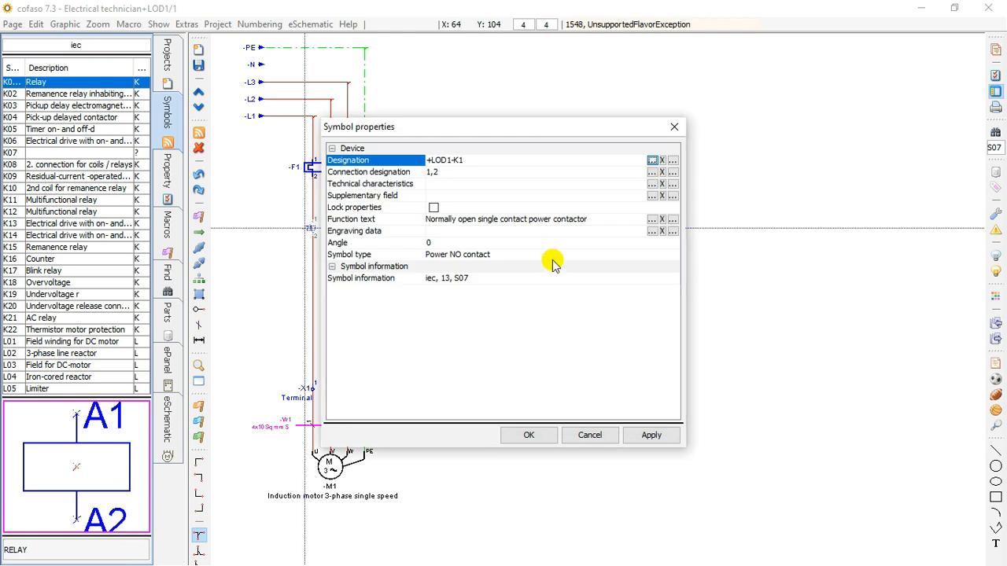
{"action": "left_click", "coordinate": [531, 438]}
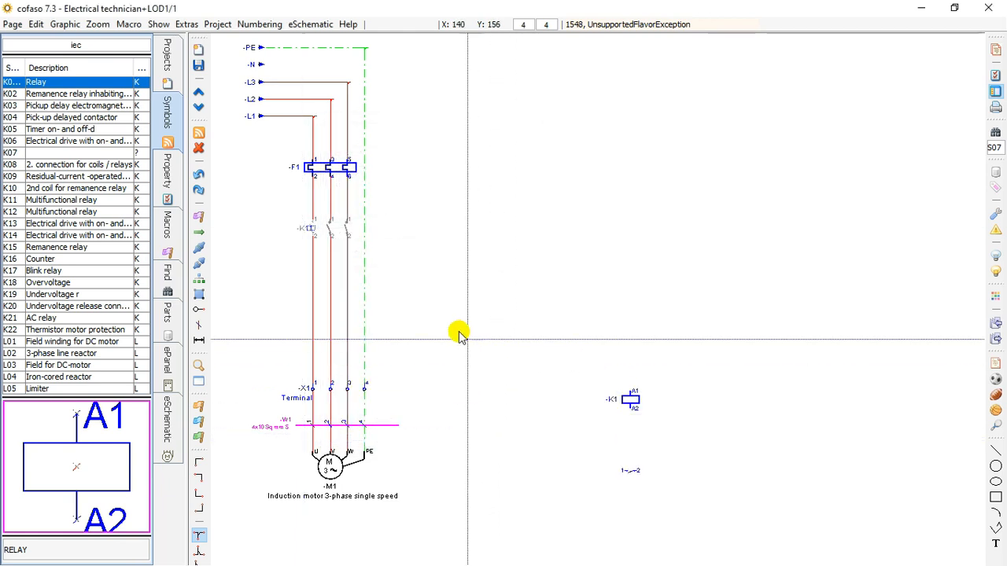
Assign the power contacts on the L2 and L3 wires to relay K1, with connection designation 3,4 on the L3 contact
{"action": "scroll", "coordinate": [649, 476], "scroll_direction": "up", "scroll_amount": 3}
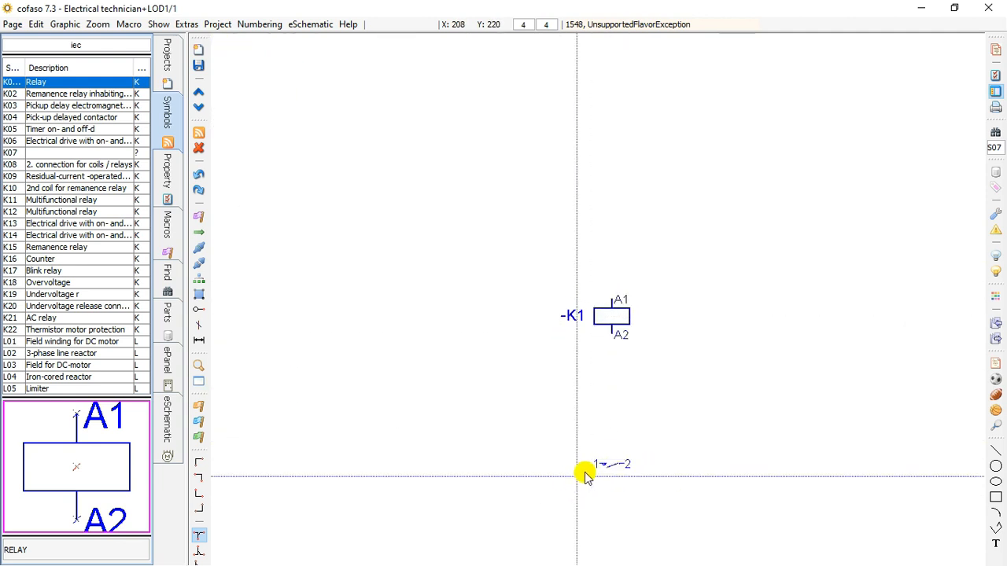
{"action": "scroll", "coordinate": [663, 480], "scroll_direction": "up", "scroll_amount": 4}
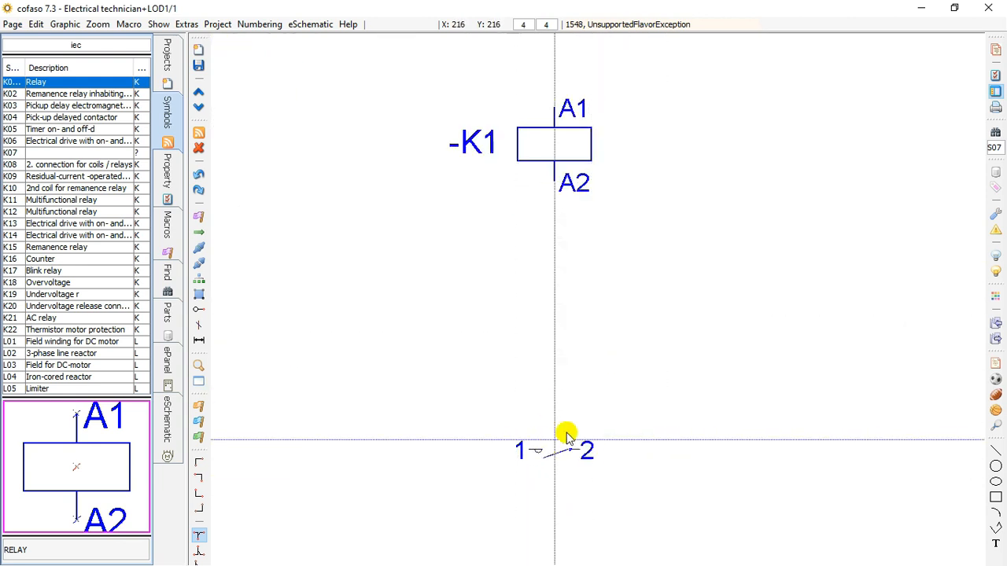
{"action": "scroll", "coordinate": [556, 441], "scroll_direction": "down", "scroll_amount": 3}
{"action": "scroll", "coordinate": [568, 435], "scroll_direction": "down", "scroll_amount": 4}
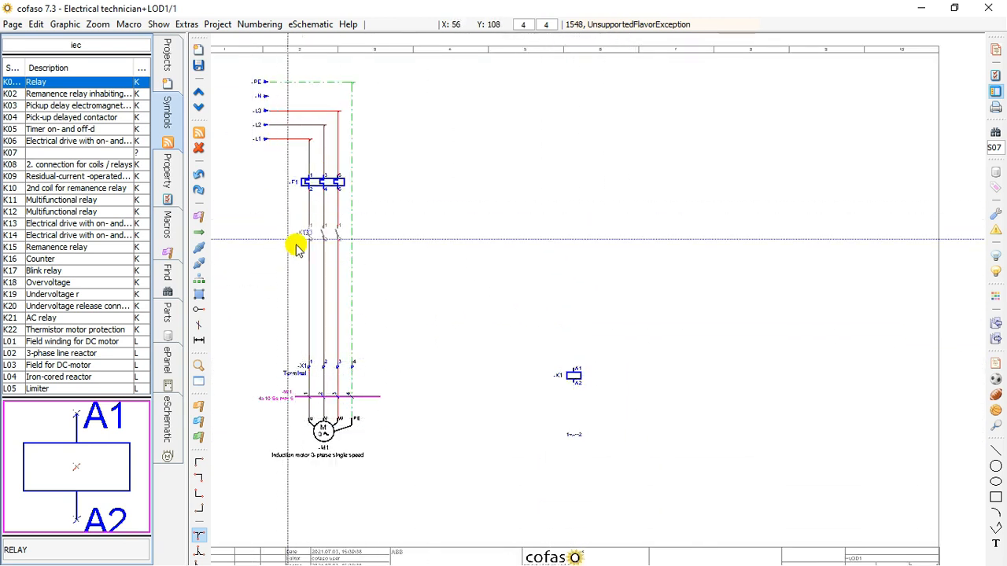
{"action": "scroll", "coordinate": [293, 230], "scroll_direction": "up", "scroll_amount": 5}
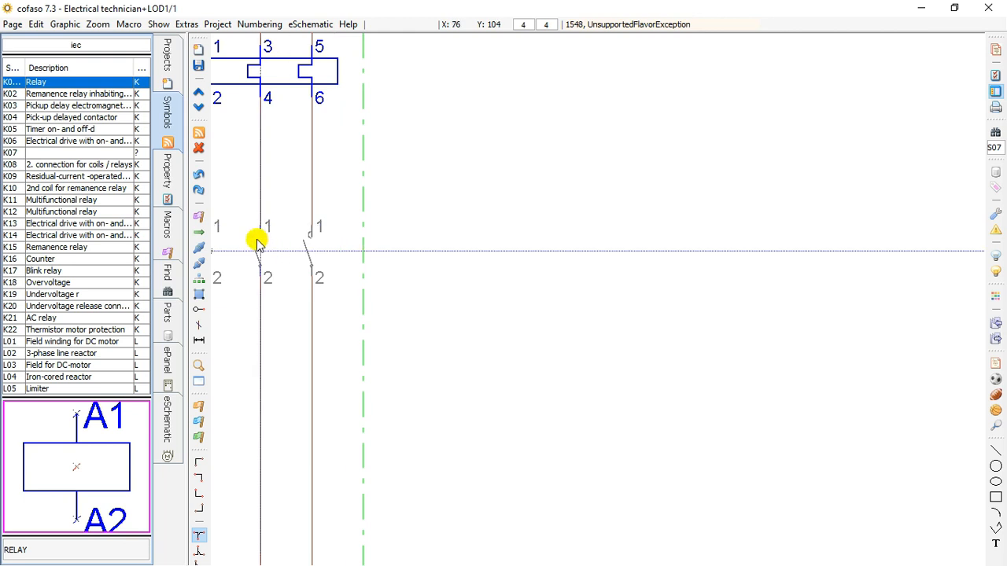
{"action": "left_click", "coordinate": [249, 232]}
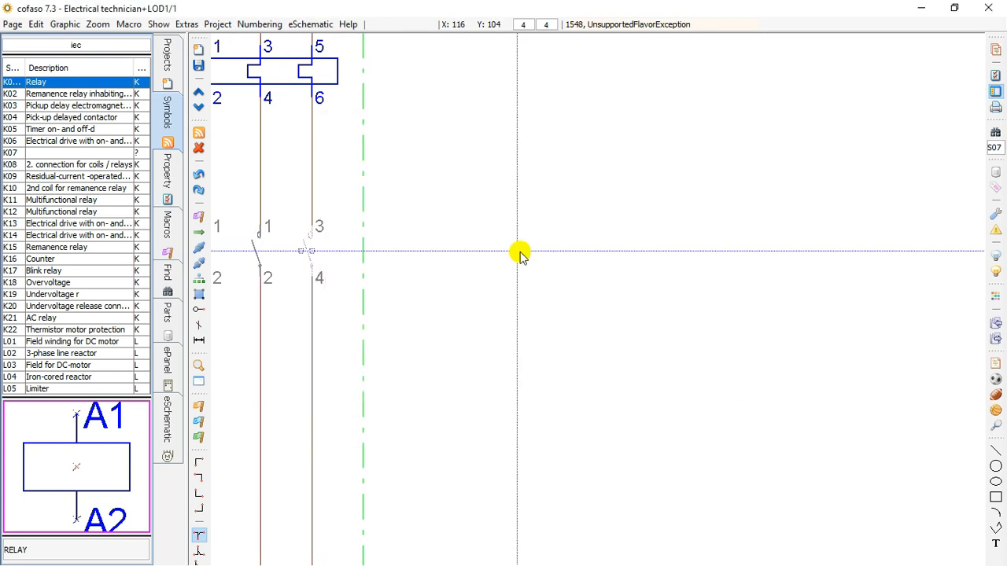
{"action": "scroll", "coordinate": [633, 299], "scroll_direction": "down", "scroll_amount": 5}
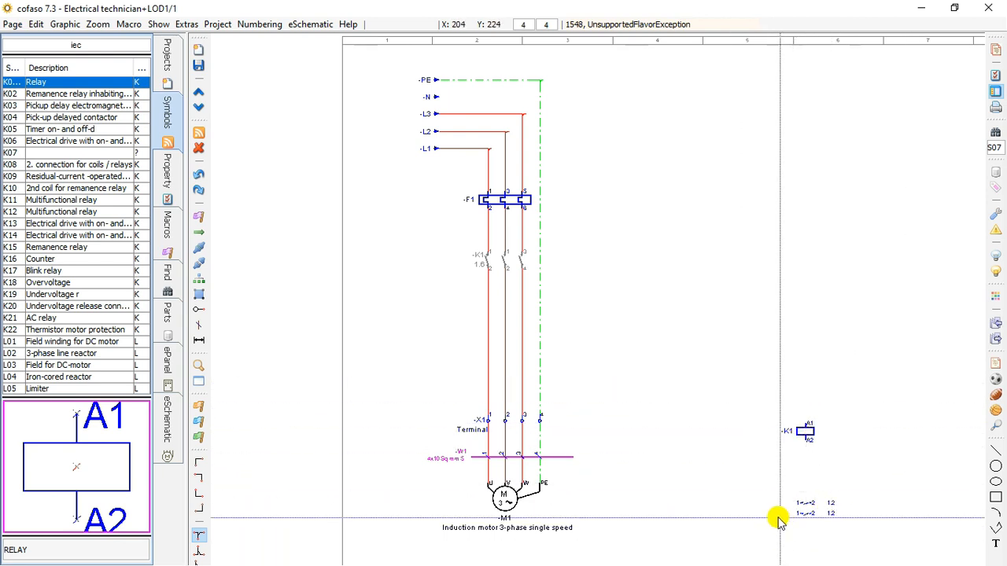
{"action": "left_click", "coordinate": [481, 258]}
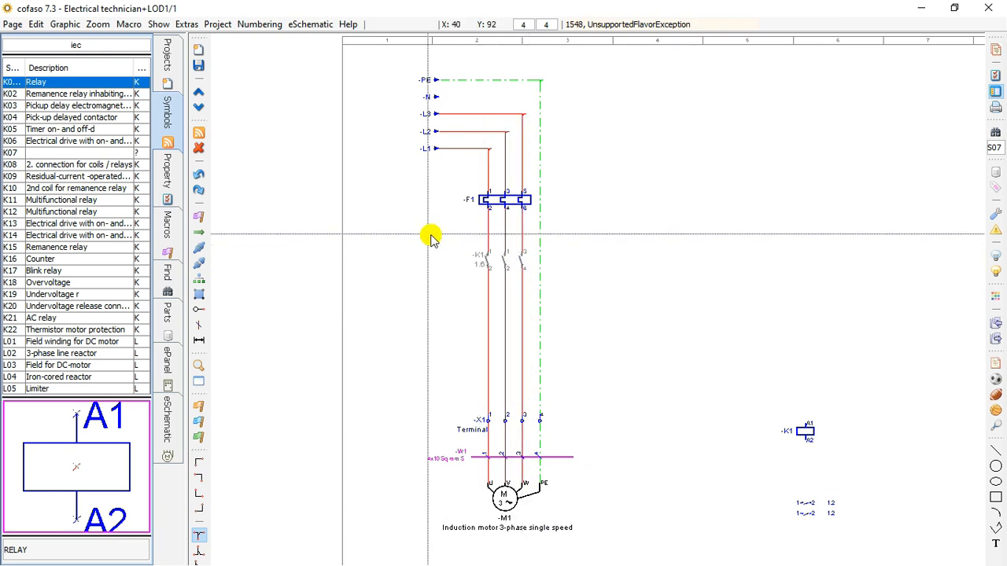
Number all terminals of all strips alphanumerically from 1 with increment 1, the Normal method and the Use PE or N option
{"action": "left_click", "coordinate": [260, 24]}
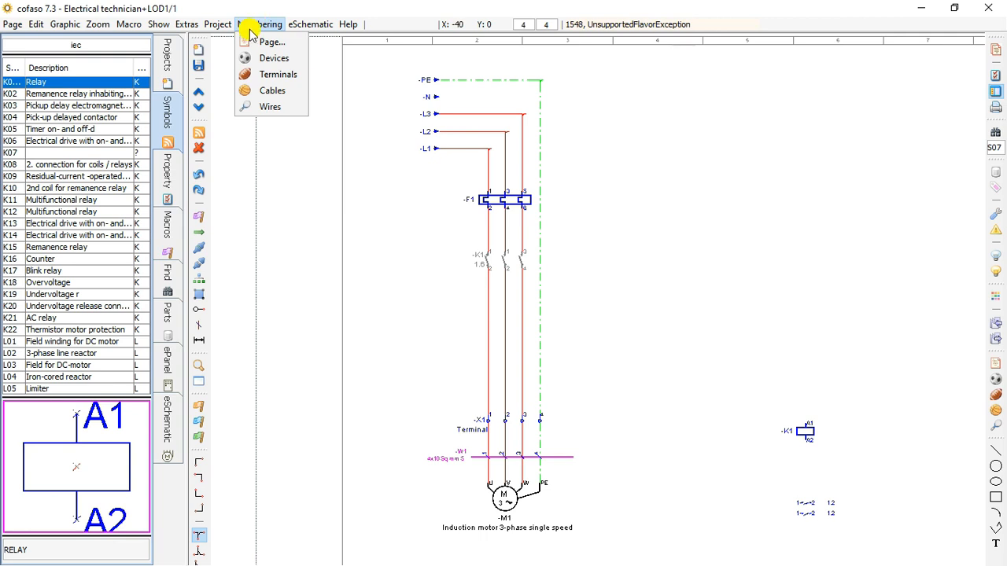
{"action": "left_click", "coordinate": [254, 76]}
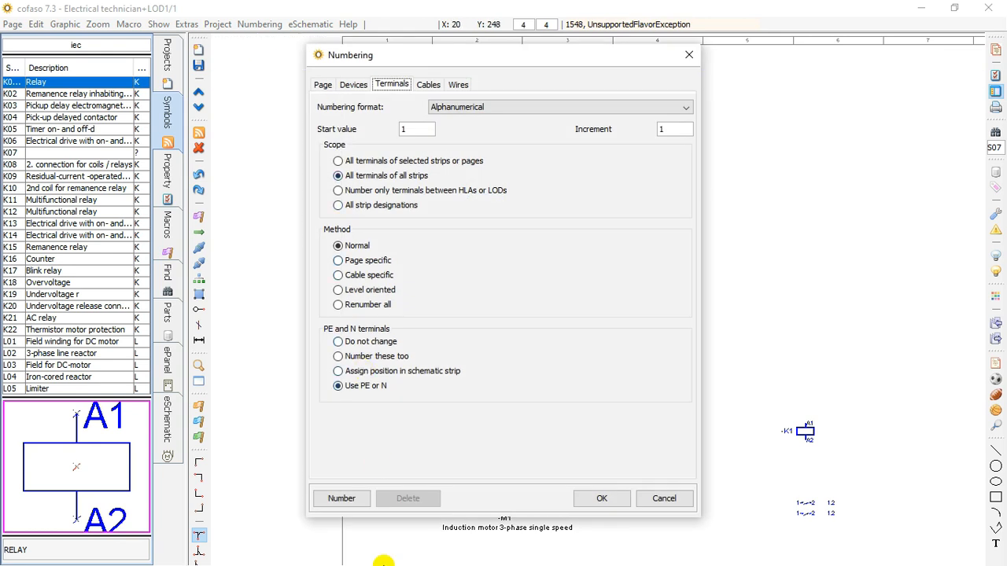
{"action": "left_click", "coordinate": [344, 499]}
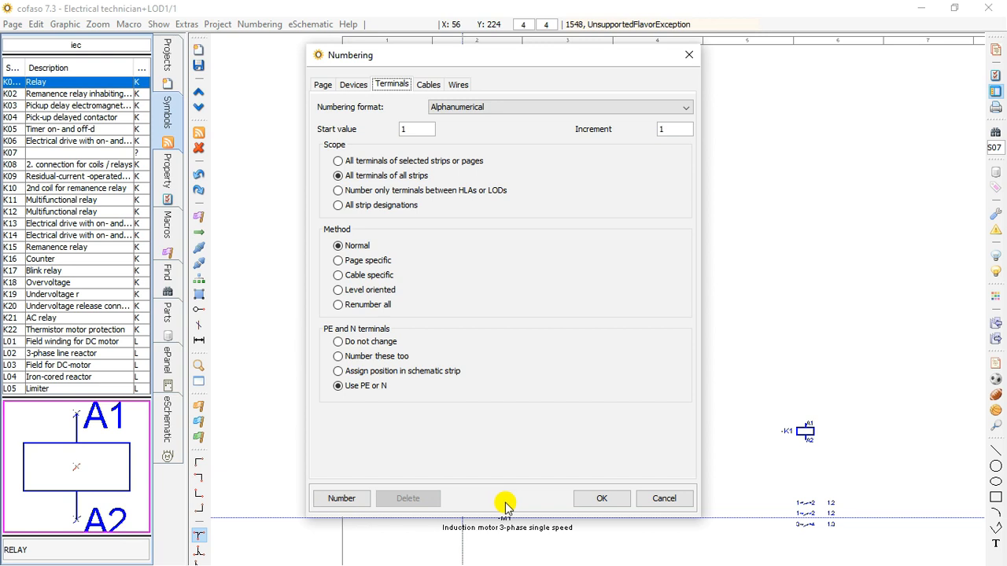
{"action": "left_click", "coordinate": [595, 499]}
{"action": "scroll", "coordinate": [901, 495], "scroll_direction": "up", "scroll_amount": 5}
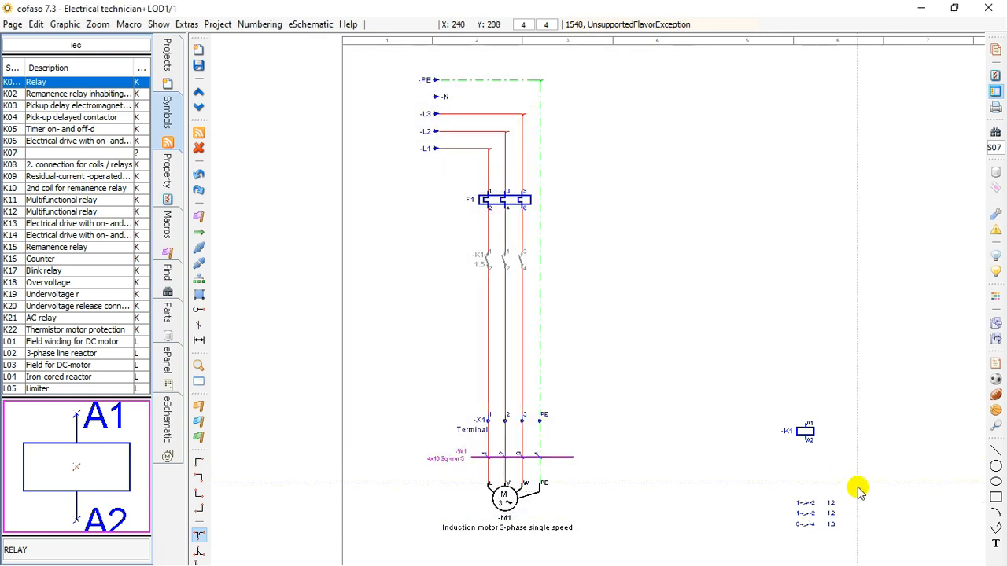
{"action": "scroll", "coordinate": [868, 485], "scroll_direction": "down", "scroll_amount": 4}
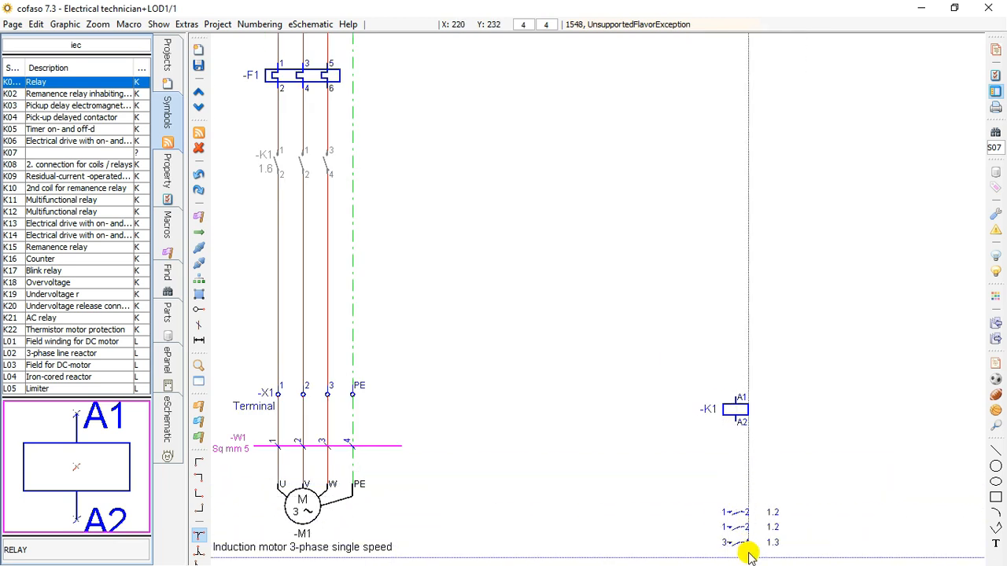
Copy the motor circuit from overload F1 down to motor M1 and paste it between the original and relay K1, level with the original
{"action": "scroll", "coordinate": [458, 267], "scroll_direction": "down", "scroll_amount": 3}
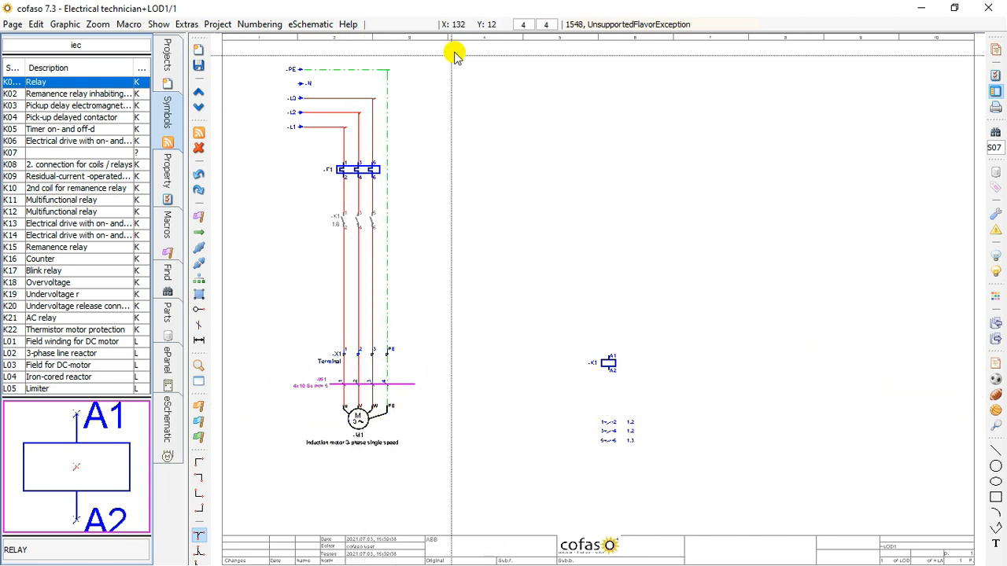
{"action": "left_click_drag", "start_coordinate": [434, 69], "coordinate": [323, 472]}
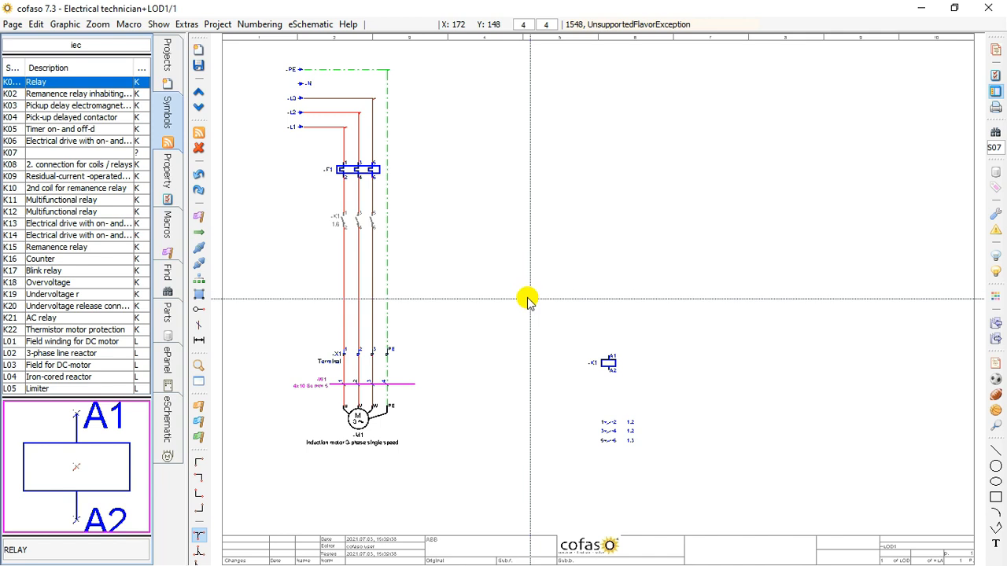
{"action": "key", "text": "ctrl+v"}
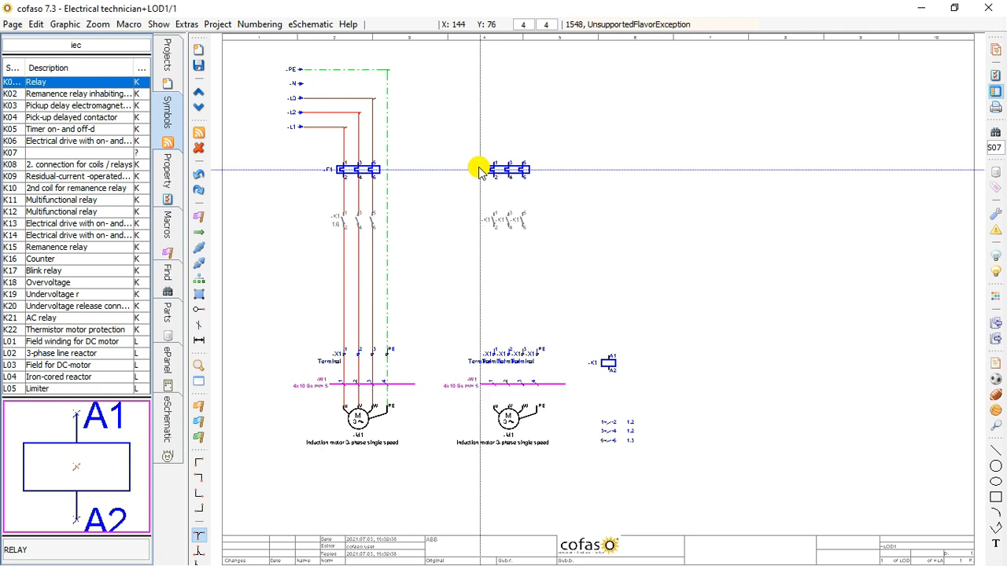
{"action": "left_click", "coordinate": [481, 170]}
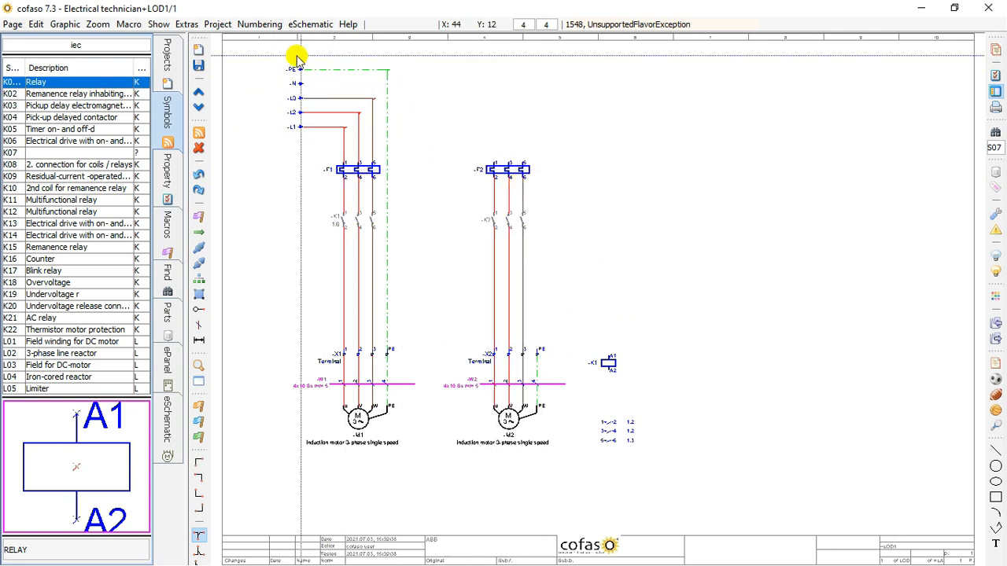
Draw corner connections that extend the L1, L2 and L3 wires to the three poles of overload F2
{"action": "left_click", "coordinate": [197, 480]}
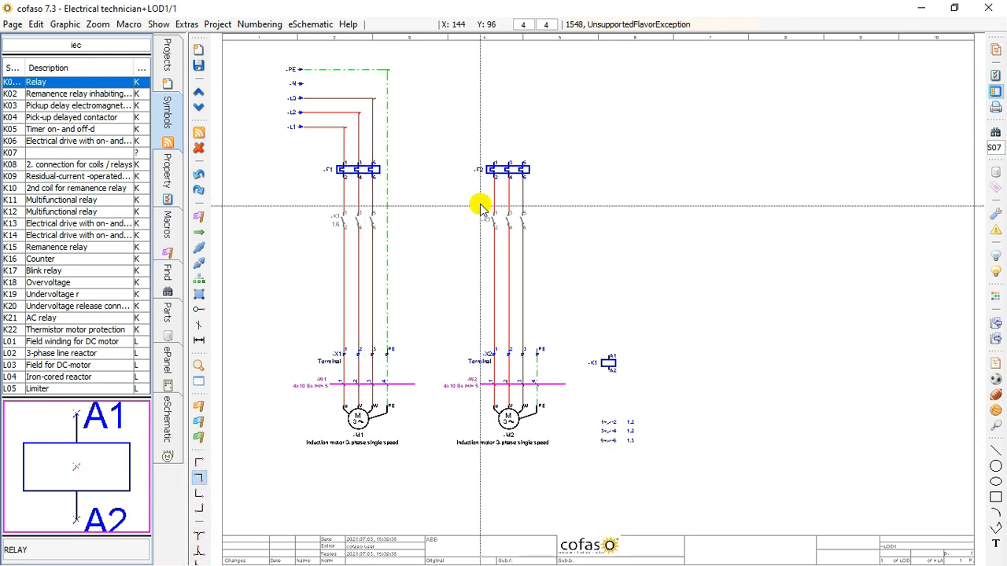
{"action": "left_click", "coordinate": [494, 129]}
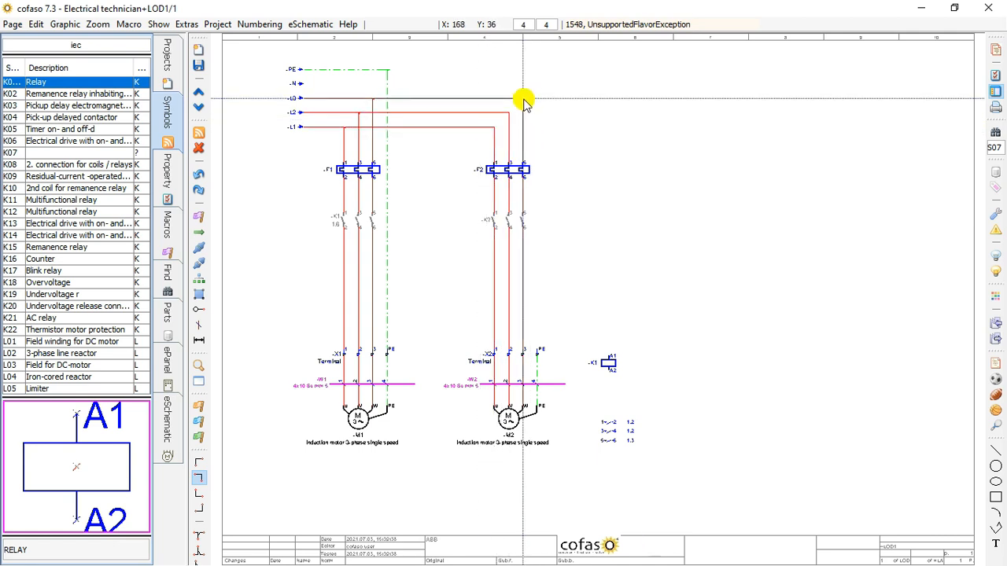
{"action": "scroll", "coordinate": [374, 472], "scroll_direction": "up", "scroll_amount": 5}
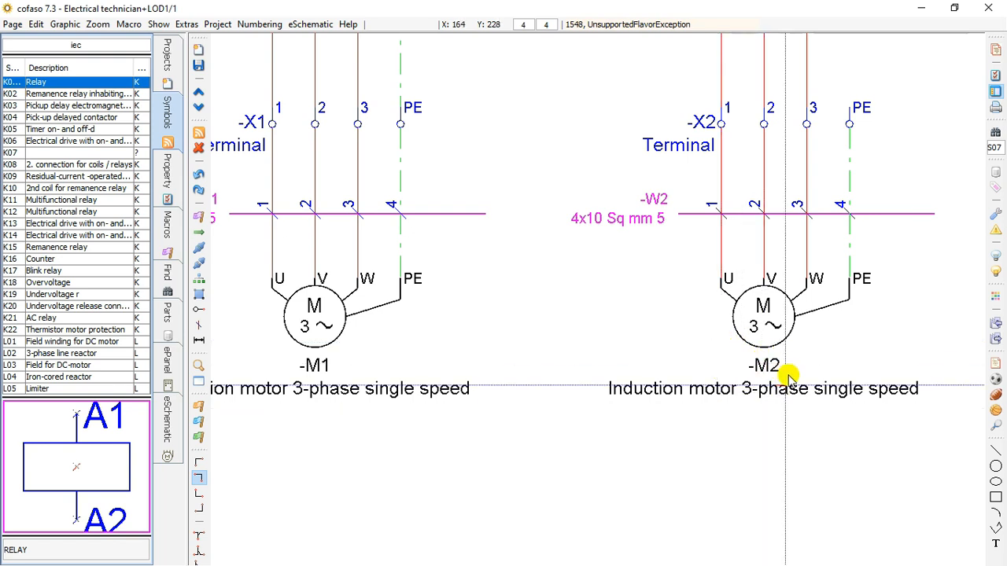
Place a copy of relay coil K1 beside the original at the same height
{"action": "scroll", "coordinate": [767, 365], "scroll_direction": "down", "scroll_amount": 3}
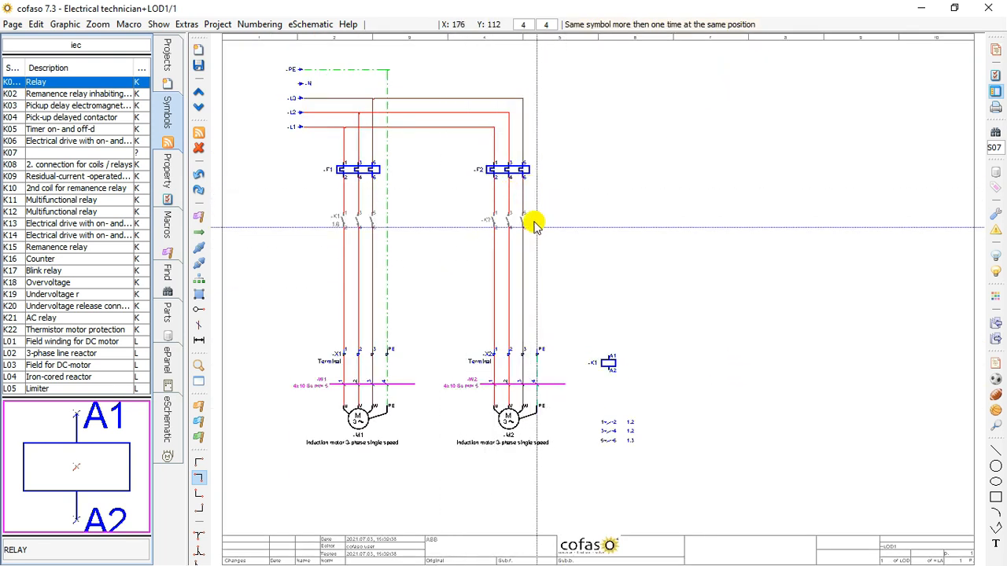
{"action": "left_click", "coordinate": [603, 361]}
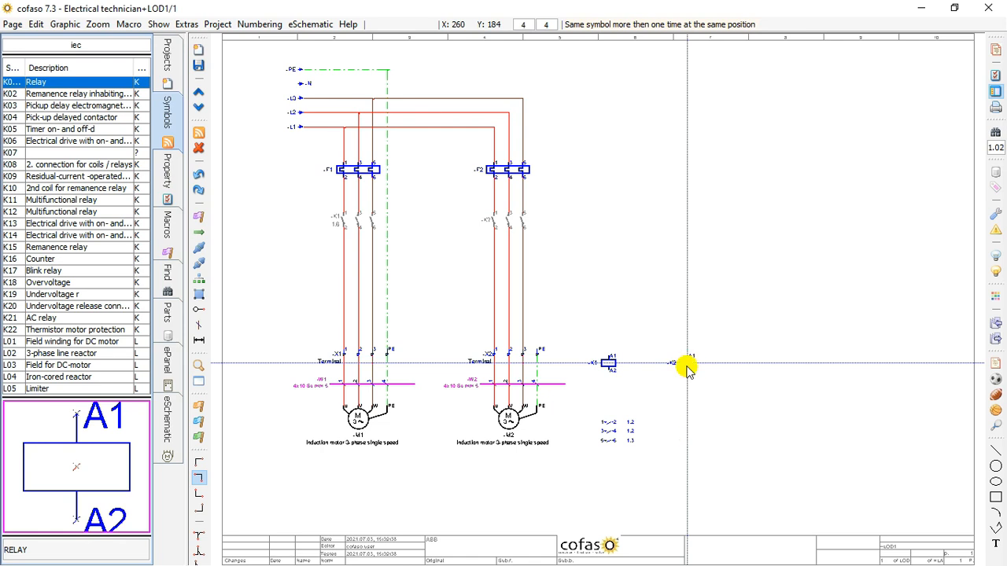
{"action": "left_click", "coordinate": [686, 362]}
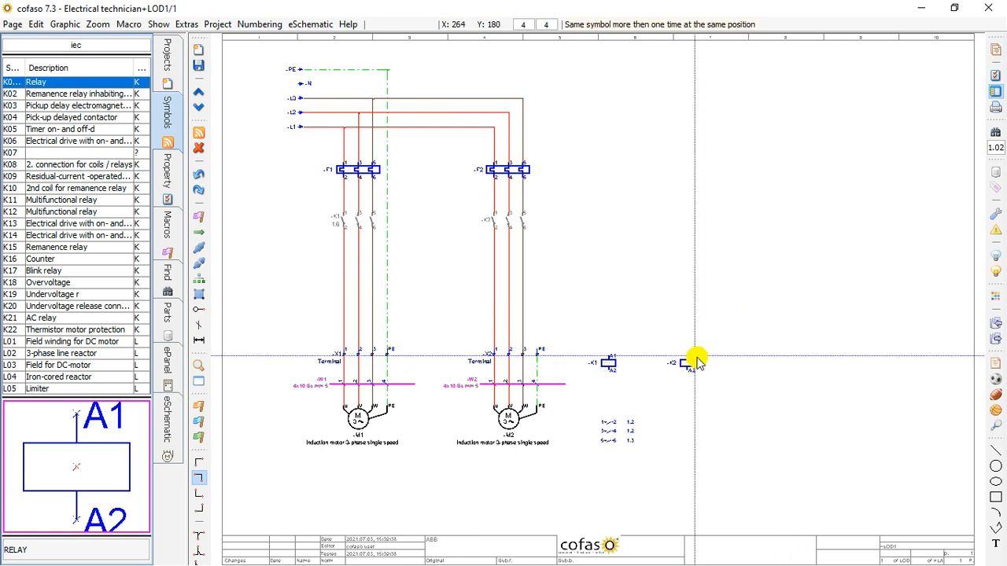
Assign the first- and second-pole contactor contacts below overload F2 to relay K2
{"action": "left_click", "coordinate": [491, 222]}
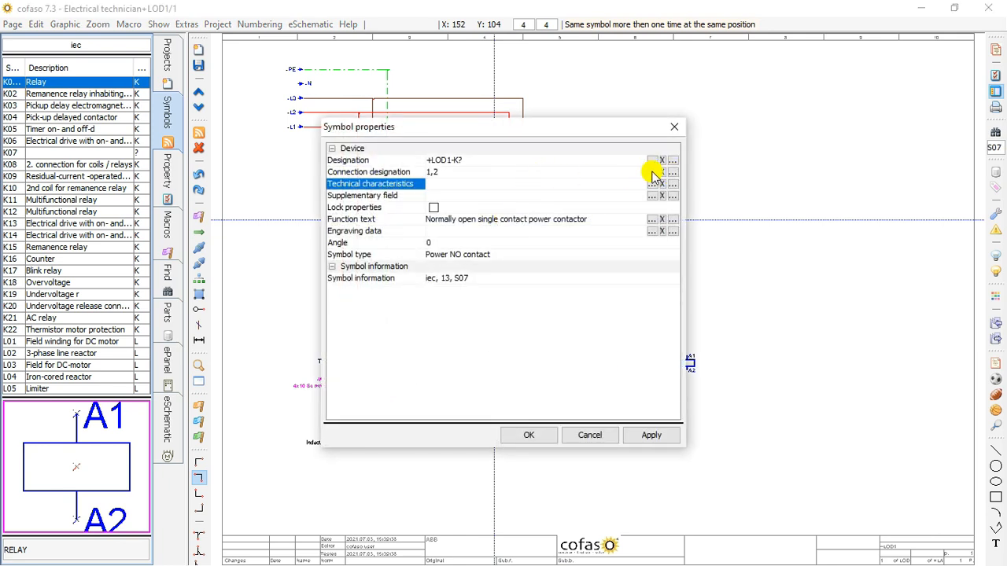
{"action": "left_click", "coordinate": [652, 161]}
{"action": "double_click", "coordinate": [505, 223]}
{"action": "left_click", "coordinate": [541, 434]}
{"action": "left_click", "coordinate": [509, 221]}
{"action": "left_click", "coordinate": [651, 161]}
{"action": "left_click", "coordinate": [484, 222]}
{"action": "left_click", "coordinate": [639, 174]}
{"action": "left_click", "coordinate": [535, 434]}
Assign the third-pole contactor contact below overload F2 to relay K2 as well
{"action": "left_click", "coordinate": [522, 221]}
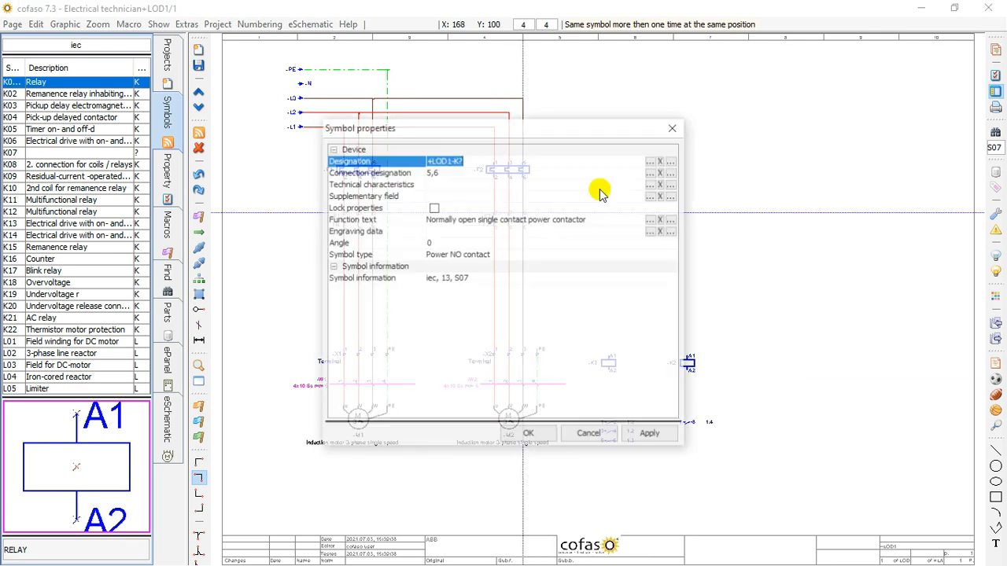
{"action": "left_click", "coordinate": [652, 161]}
{"action": "left_click", "coordinate": [506, 224]}
{"action": "left_click", "coordinate": [639, 174]}
{"action": "left_click", "coordinate": [535, 434]}
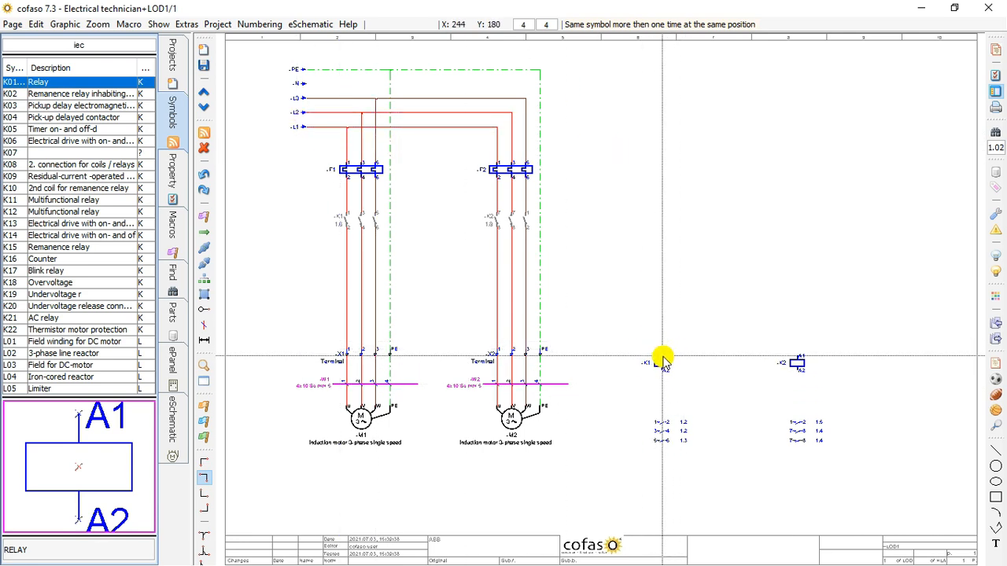
Extend the L3 line from a junction above overload F2 and route it through a corner down to A1 of relay K1
{"action": "left_click", "coordinate": [205, 538]}
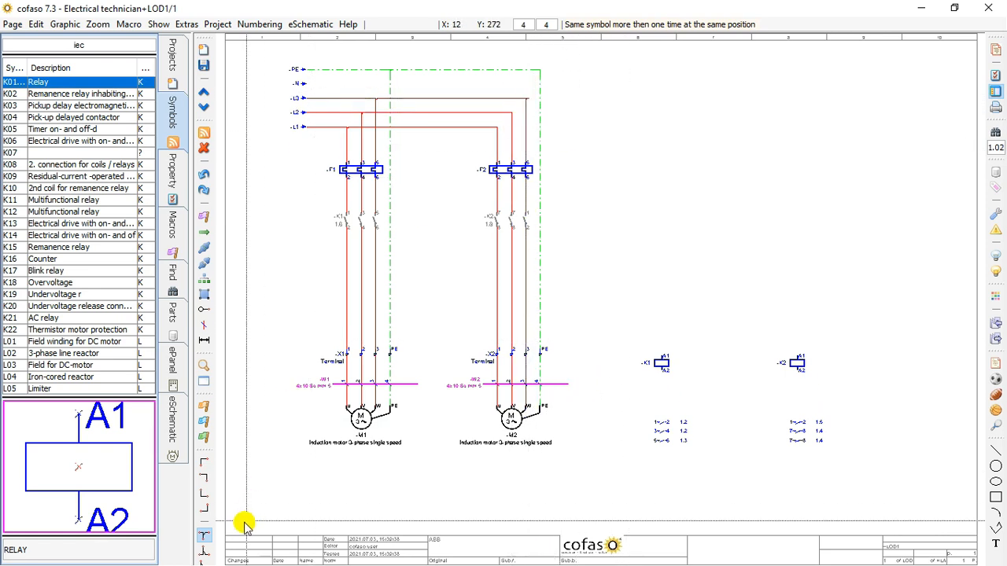
{"action": "left_click", "coordinate": [204, 477]}
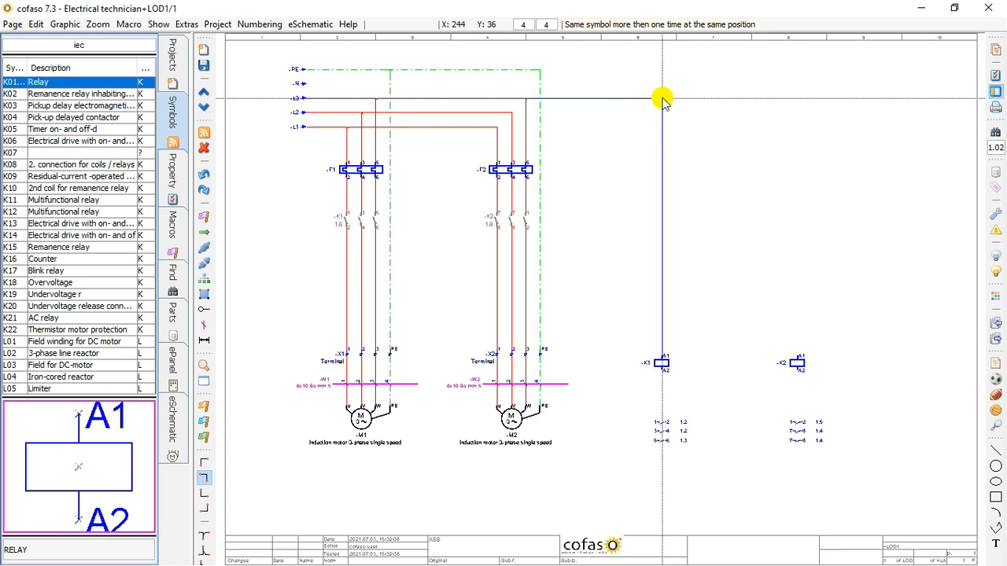
{"action": "left_click", "coordinate": [661, 354]}
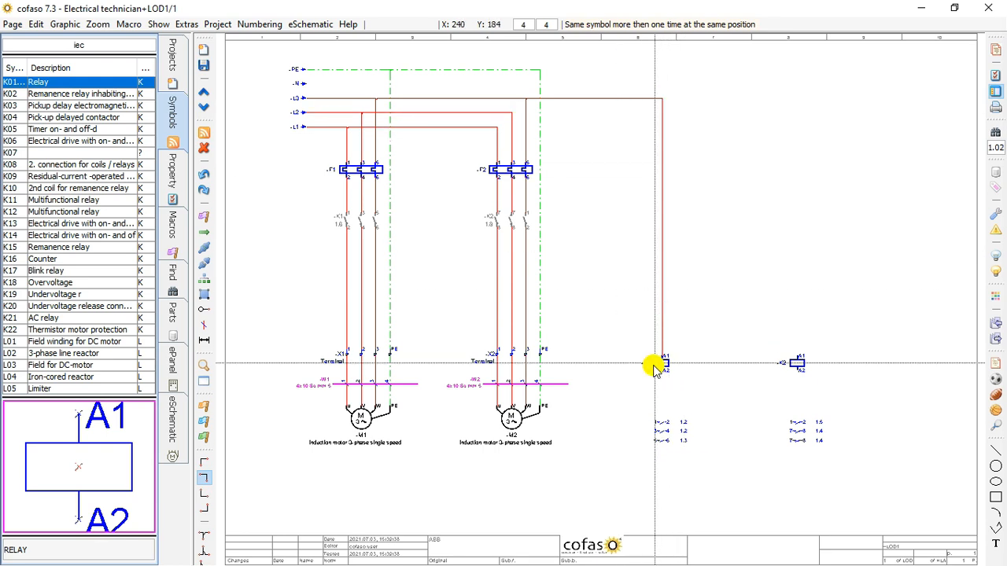
Insert the S32 normally closed push button as S1 on the L3 wire above relay K1, keeping its default properties
{"action": "type", "text": "s5"}
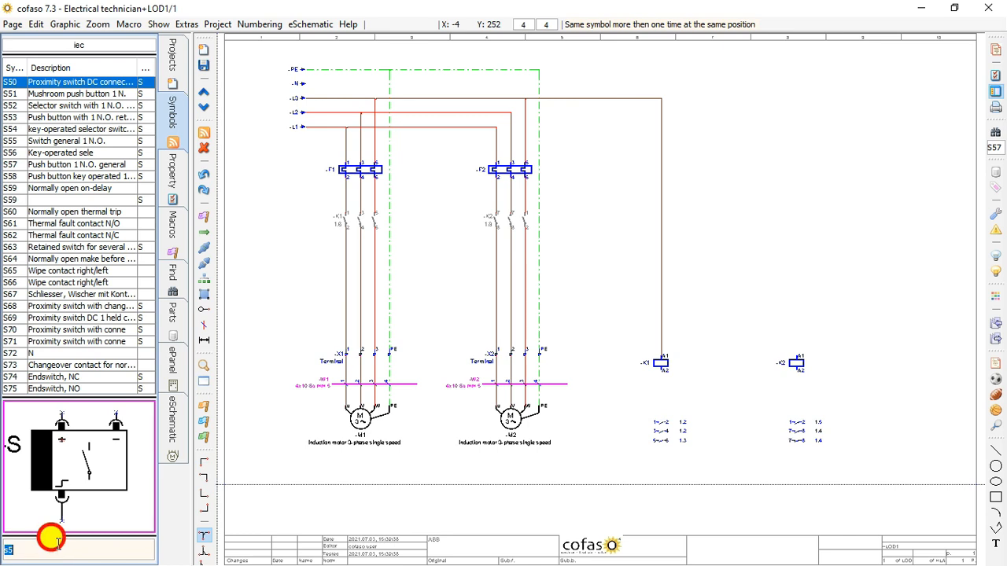
{"action": "key", "text": "BackSpace"}
{"action": "key", "text": "BackSpace"}
{"action": "type", "text": "s"}
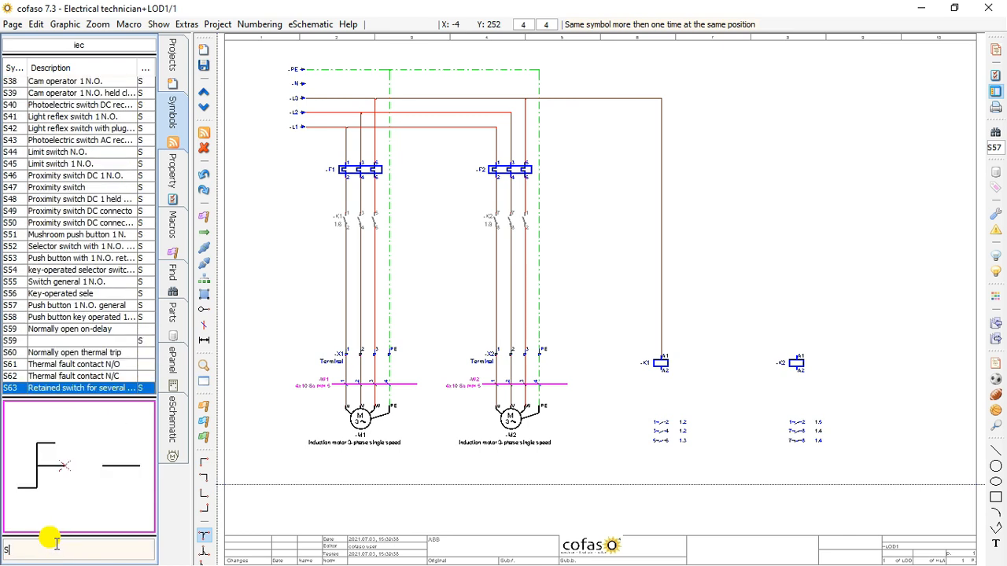
{"action": "type", "text": "3"}
{"action": "key", "text": "BackSpace"}
{"action": "type", "text": "32"}
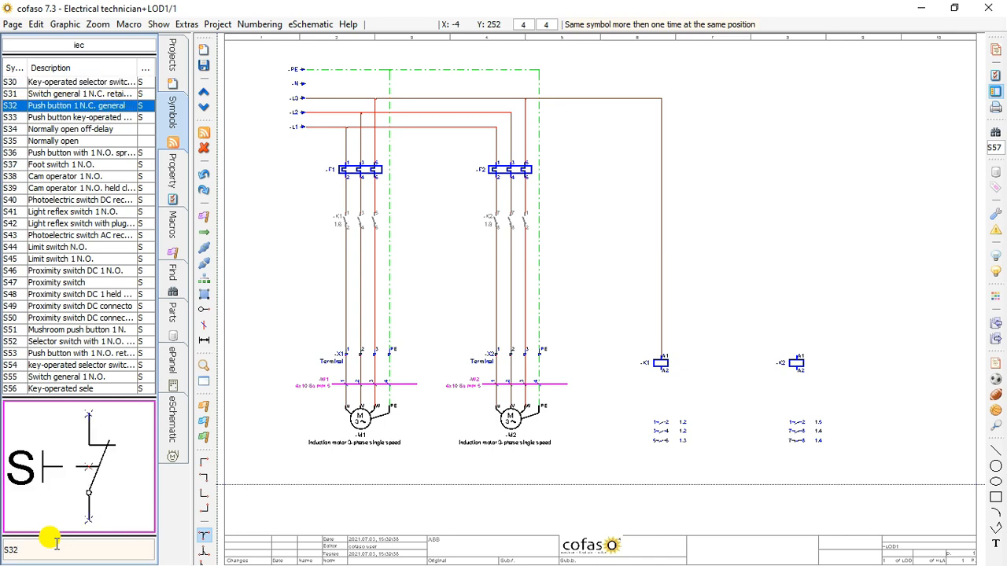
{"action": "left_click", "coordinate": [63, 474]}
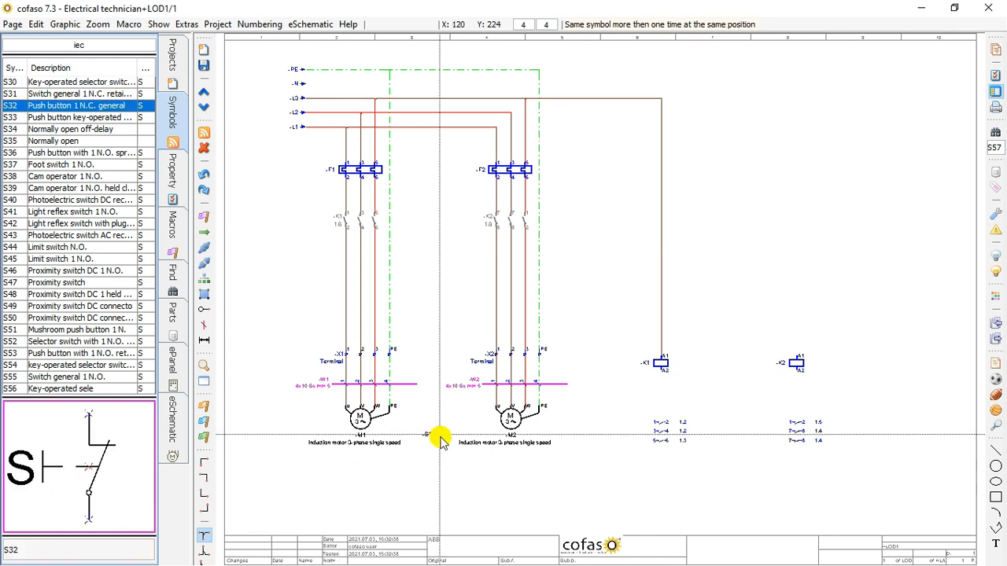
{"action": "left_click", "coordinate": [661, 228]}
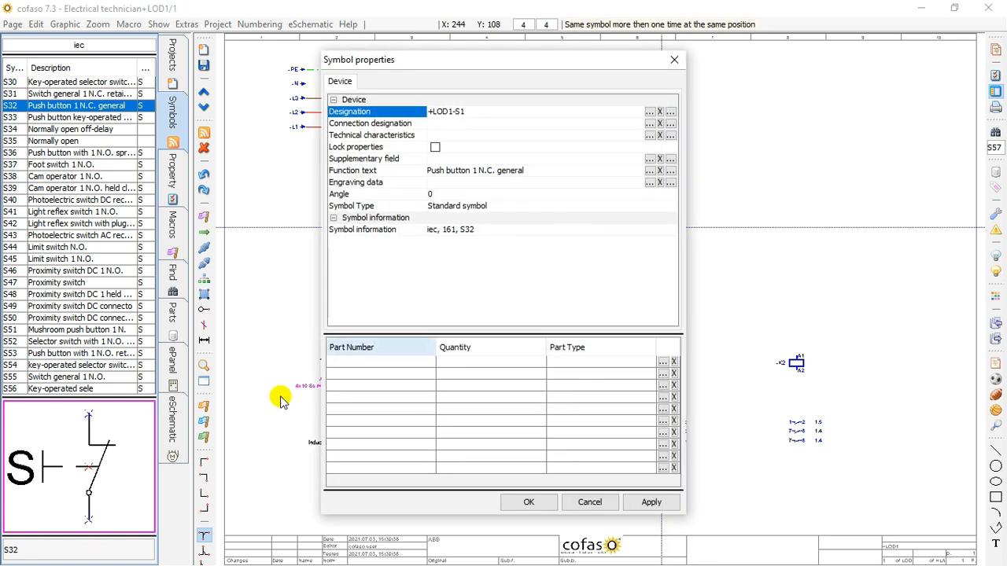
{"action": "left_click", "coordinate": [529, 502]}
Insert the S57 normally open push button as S2 on the control wire between S1 and relay K1
{"action": "left_click", "coordinate": [71, 552]}
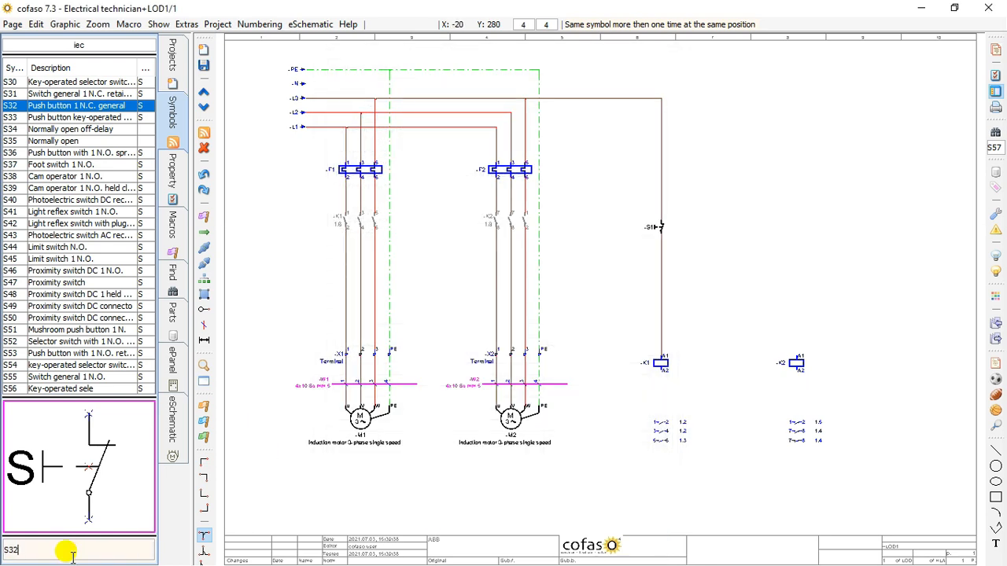
{"action": "key", "text": "BackSpace"}
{"action": "key", "text": "BackSpace"}
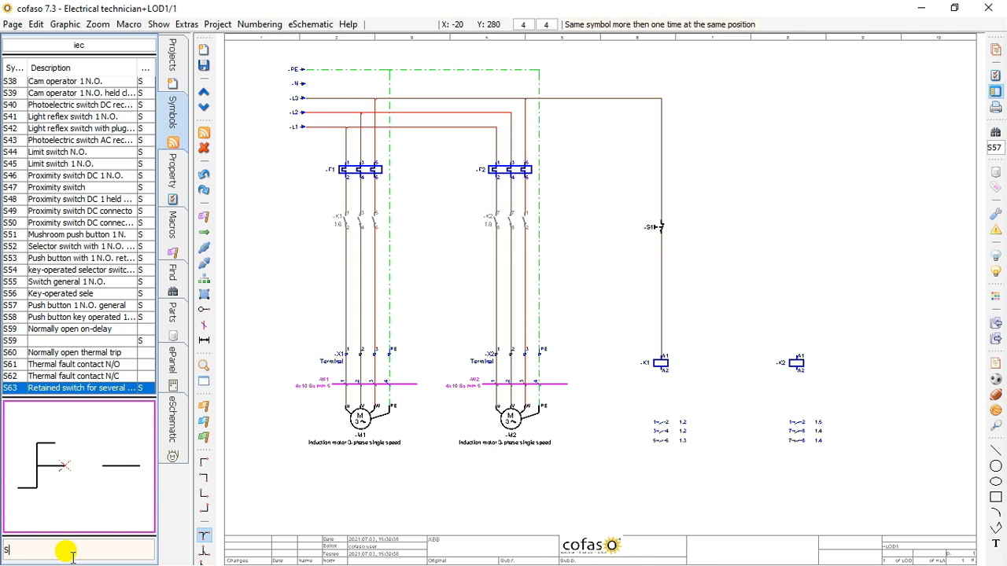
{"action": "type", "text": "57"}
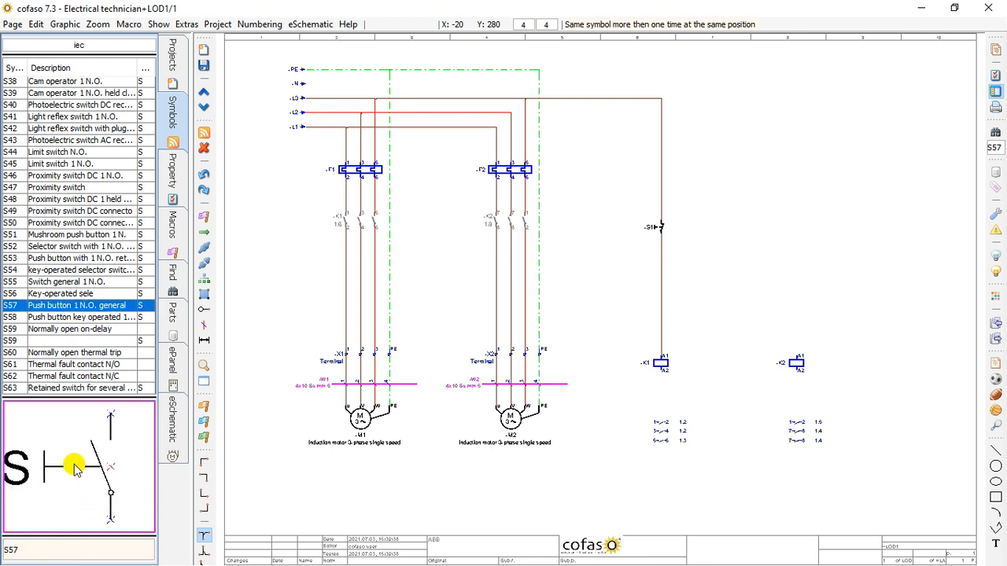
{"action": "left_click", "coordinate": [659, 274]}
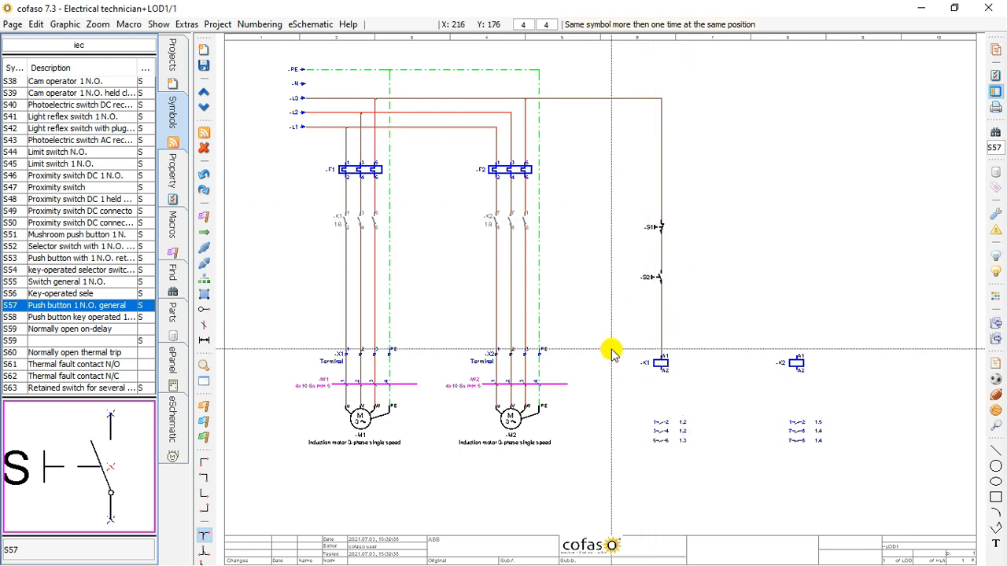
Insert the S62 normally closed thermal fault contact on the control wire above push button S1
{"action": "left_click", "coordinate": [93, 550]}
{"action": "key", "text": "BackSpace"}
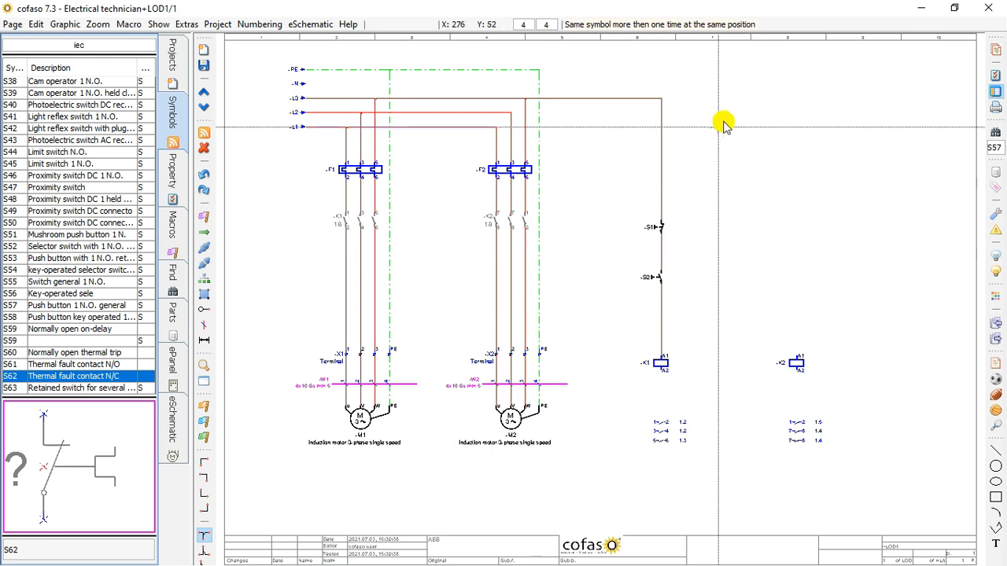
{"action": "left_click", "coordinate": [665, 168]}
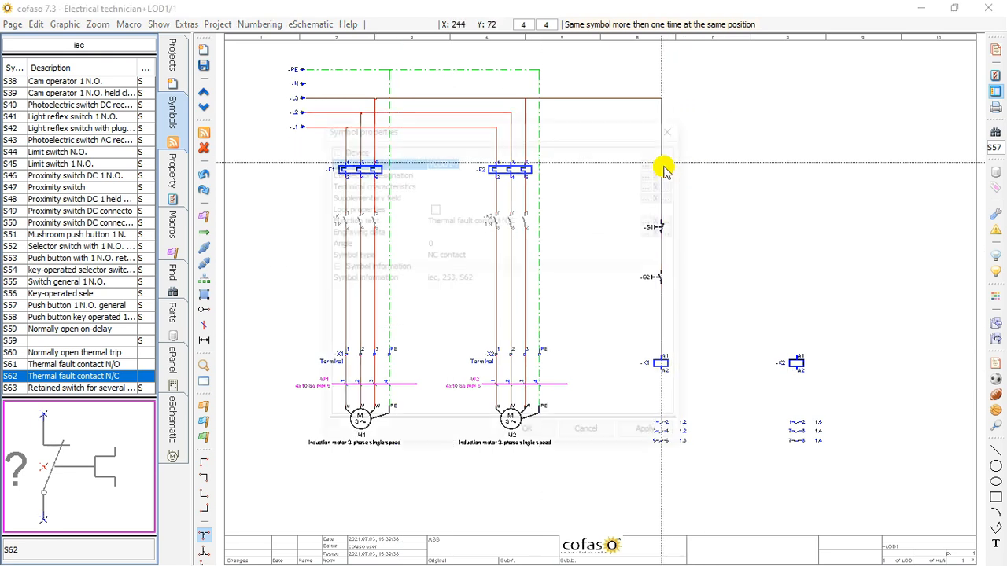
{"action": "left_click", "coordinate": [528, 435]}
Assign the thermal fault contact above S1 to the three-pole thermal overload F1
{"action": "scroll", "coordinate": [582, 225], "scroll_direction": "up", "scroll_amount": 5}
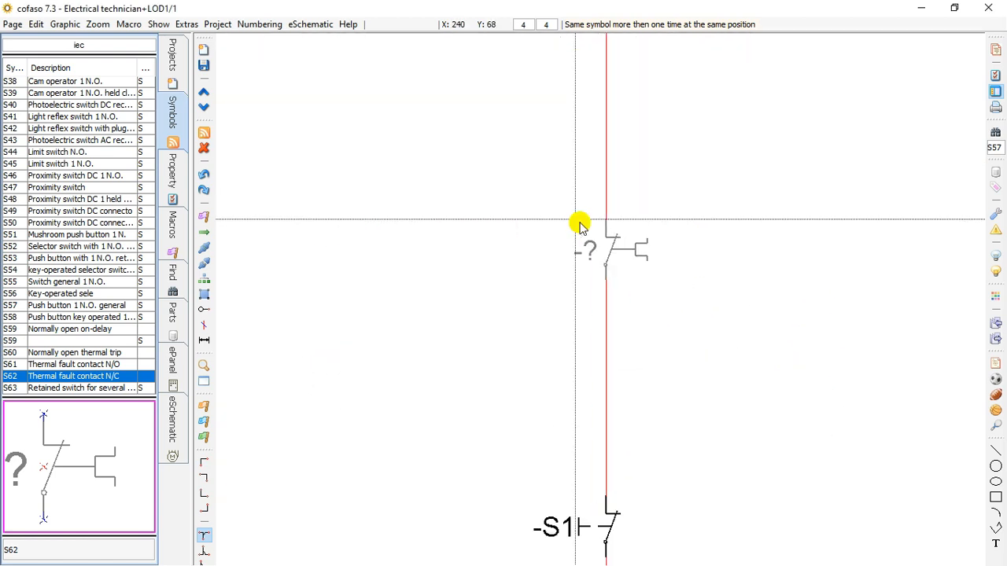
{"action": "scroll", "coordinate": [578, 254], "scroll_direction": "down", "scroll_amount": 5}
{"action": "scroll", "coordinate": [575, 254], "scroll_direction": "down", "scroll_amount": 2}
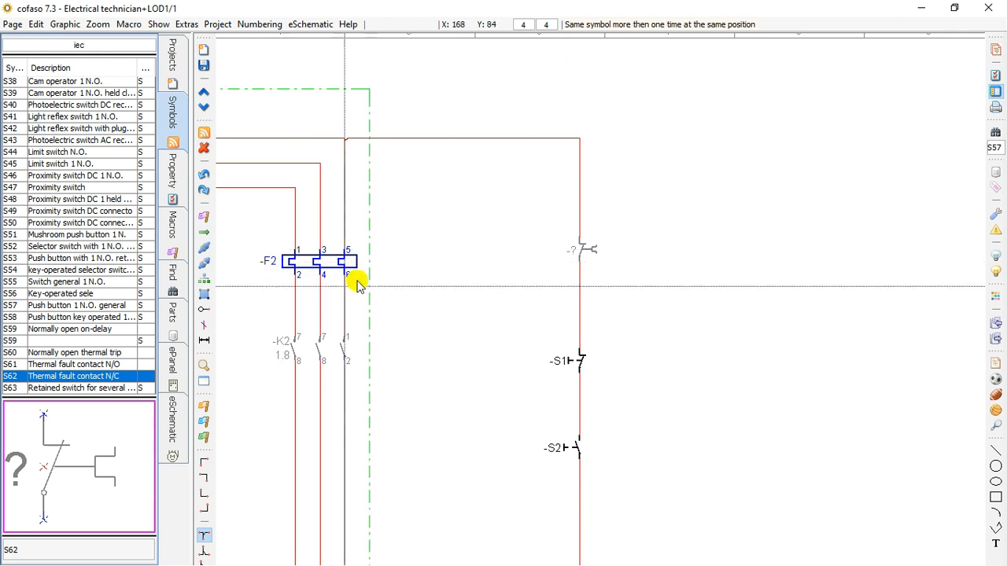
{"action": "left_click", "coordinate": [580, 250]}
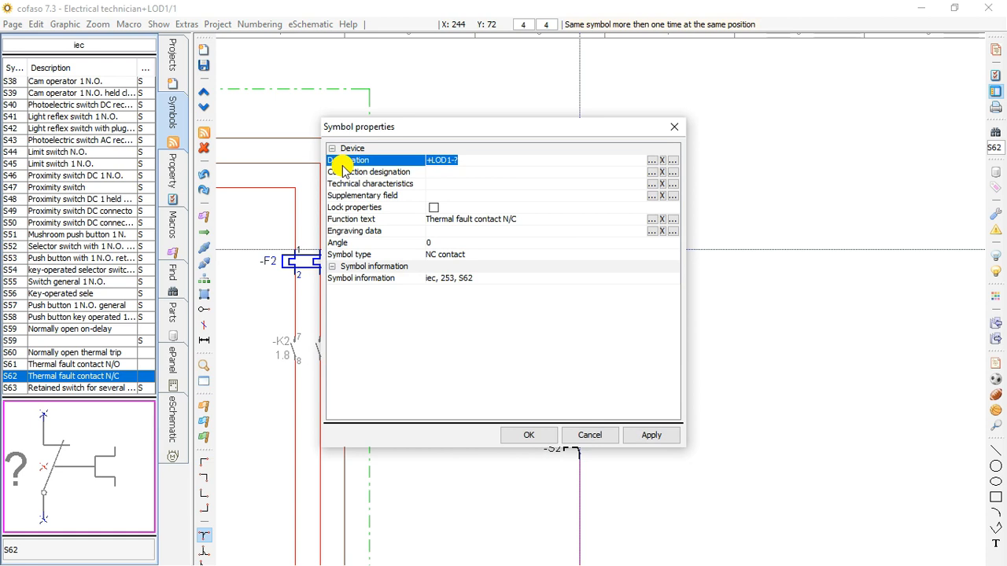
{"action": "left_click", "coordinate": [652, 161]}
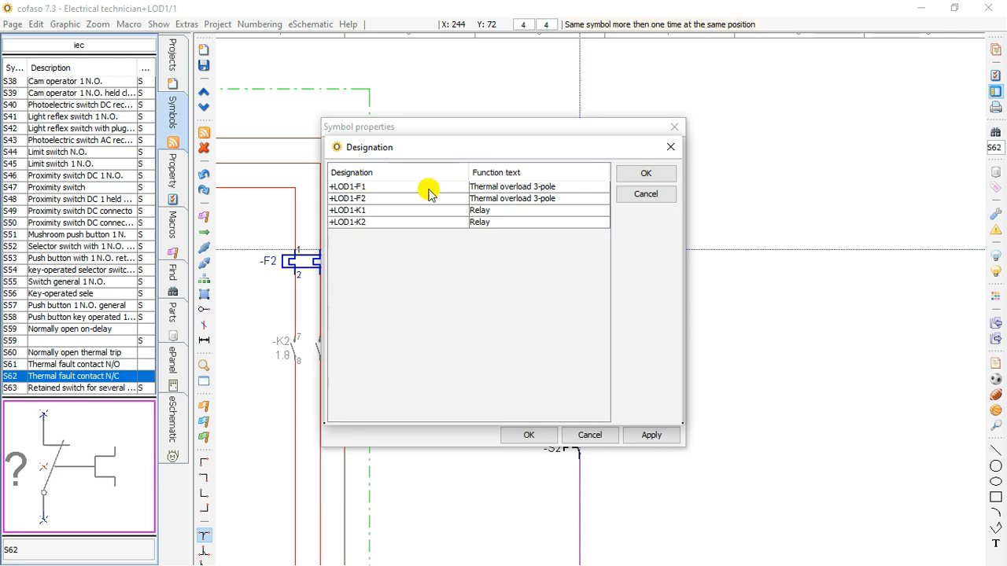
{"action": "left_click", "coordinate": [504, 187]}
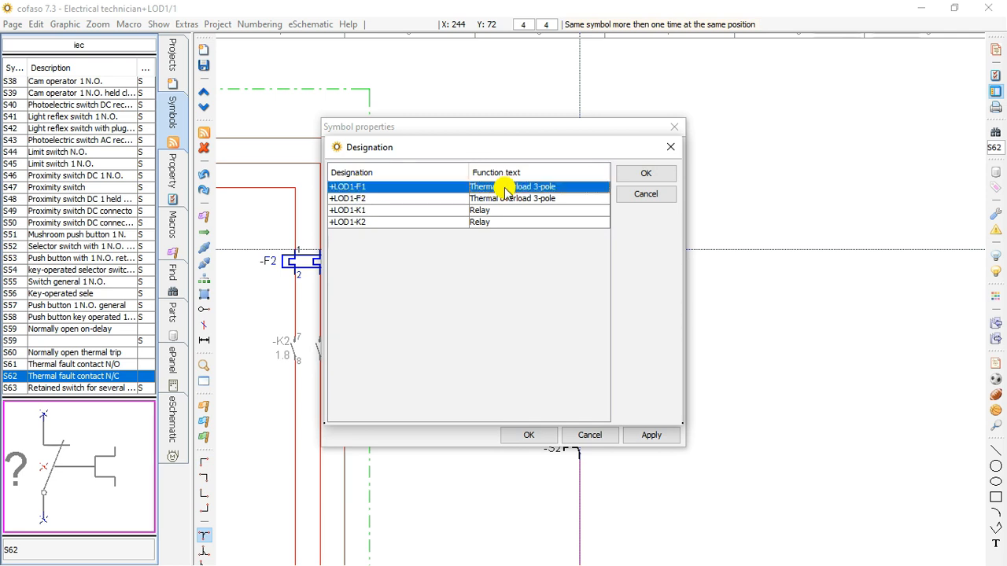
{"action": "left_click", "coordinate": [636, 176]}
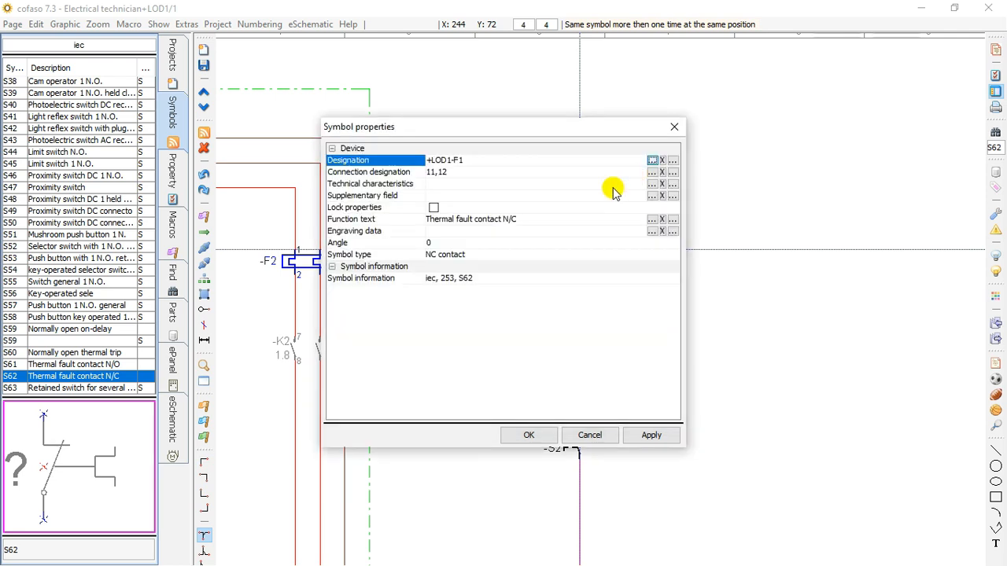
{"action": "left_click", "coordinate": [524, 435]}
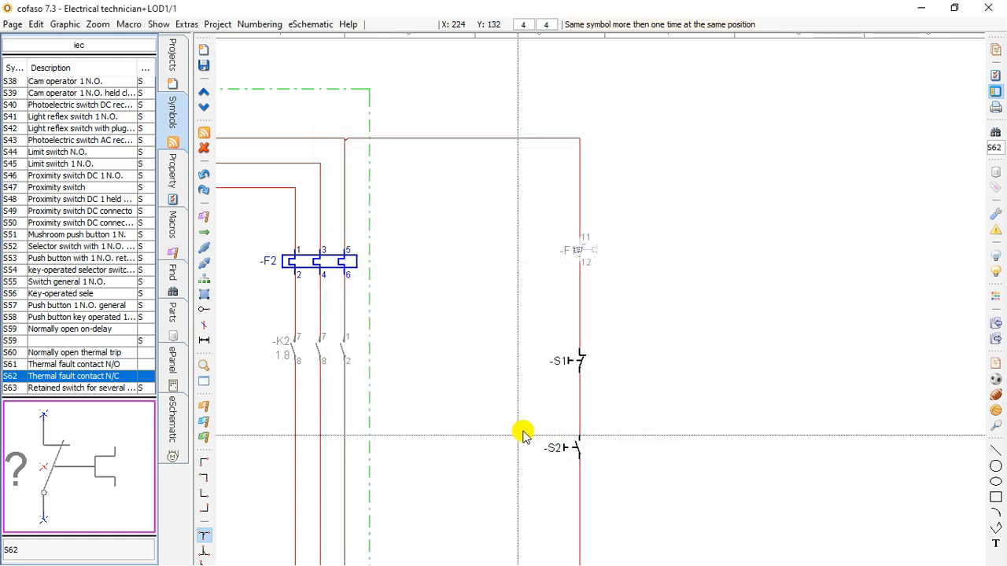
Examine the thermal fault contact on the control wire and the contact mirror beside overload F1
{"action": "scroll", "coordinate": [675, 142], "scroll_direction": "up", "scroll_amount": 3}
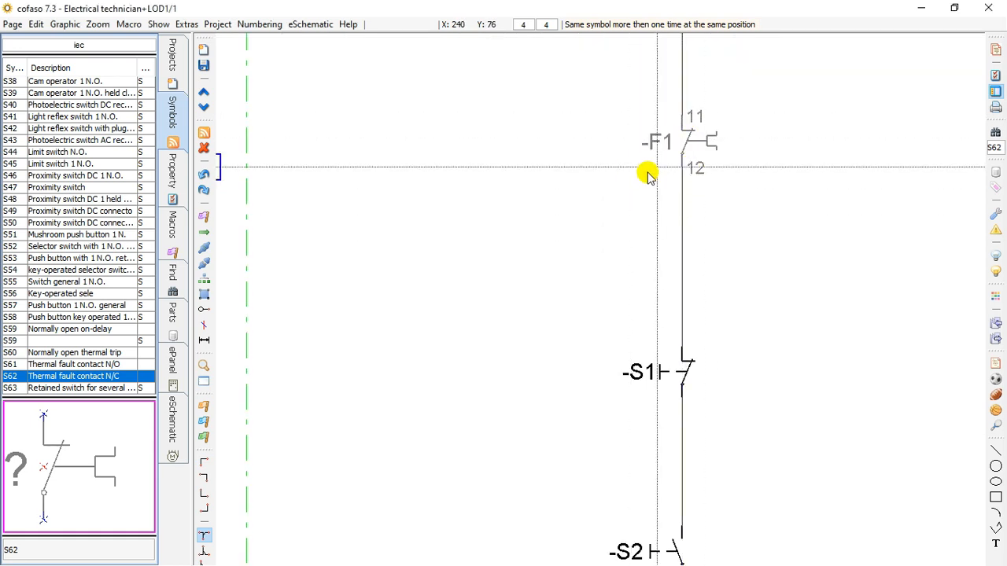
{"action": "scroll", "coordinate": [697, 151], "scroll_direction": "down", "scroll_amount": 3}
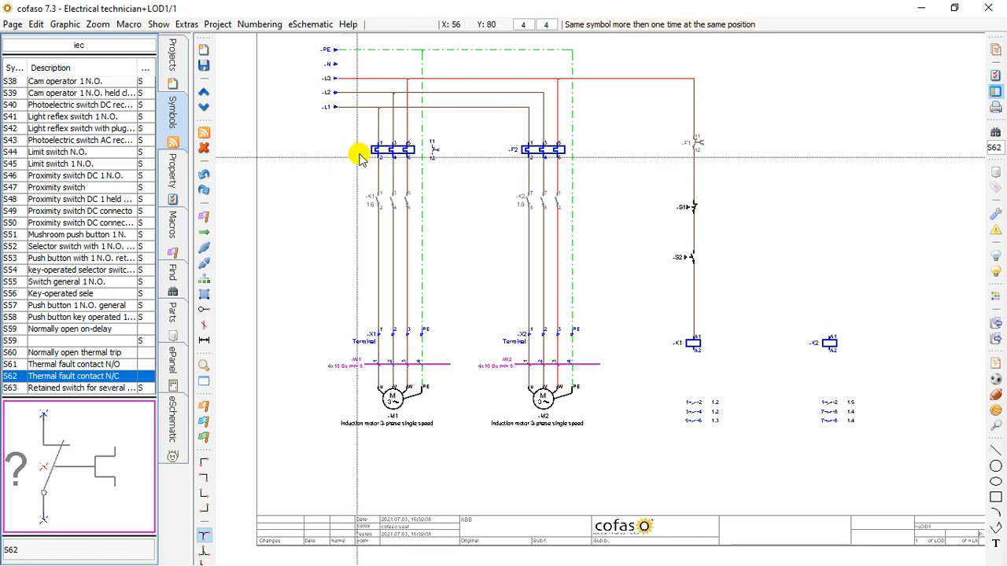
{"action": "scroll", "coordinate": [394, 151], "scroll_direction": "up", "scroll_amount": 4}
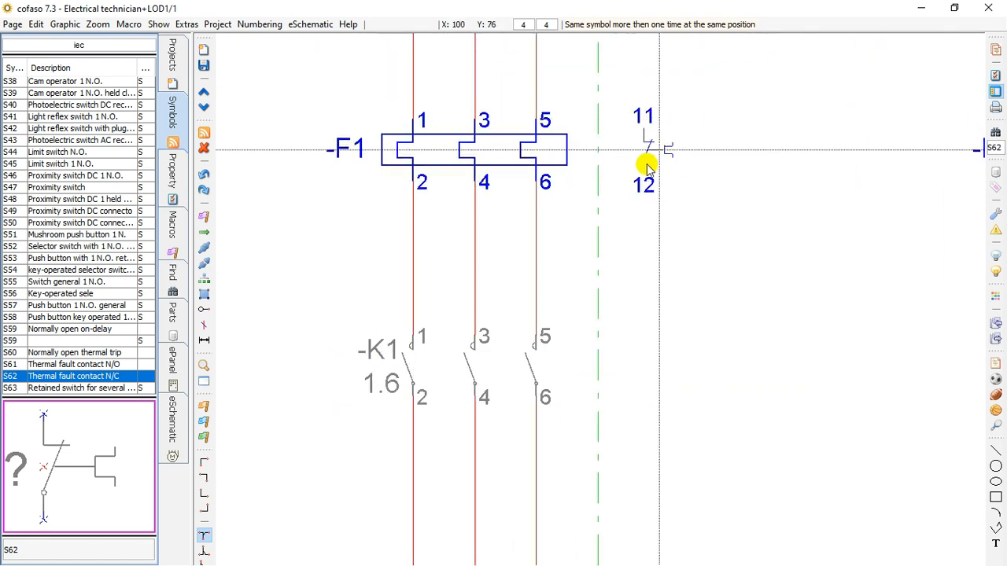
{"action": "scroll", "coordinate": [654, 151], "scroll_direction": "down", "scroll_amount": 3}
{"action": "scroll", "coordinate": [667, 170], "scroll_direction": "down", "scroll_amount": 2}
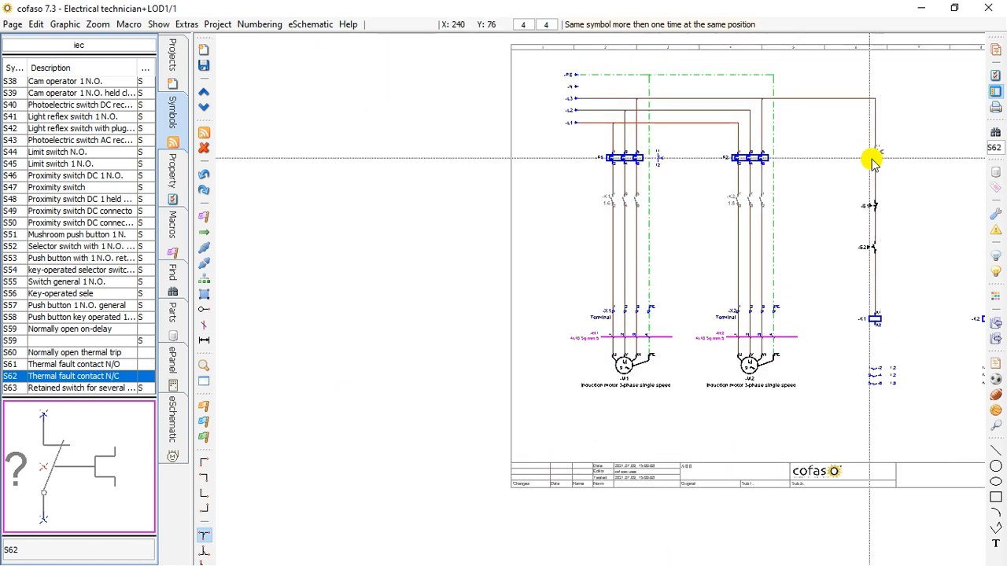
{"action": "scroll", "coordinate": [866, 160], "scroll_direction": "up", "scroll_amount": 5}
{"action": "scroll", "coordinate": [818, 153], "scroll_direction": "down", "scroll_amount": 4}
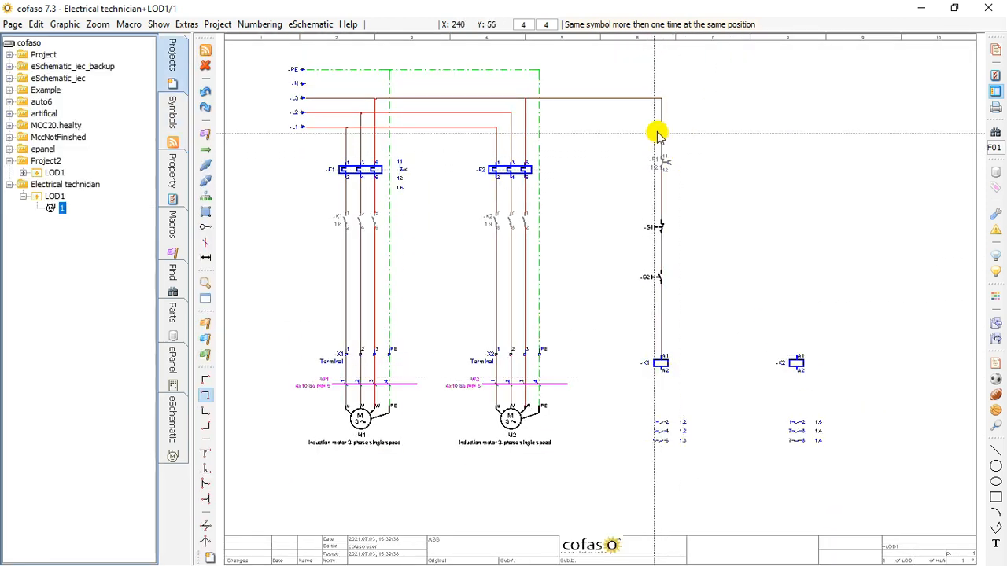
Insert the F01 fuse as F3 on the control wire between the L3 corner and the F1 contact
{"action": "left_click", "coordinate": [172, 112]}
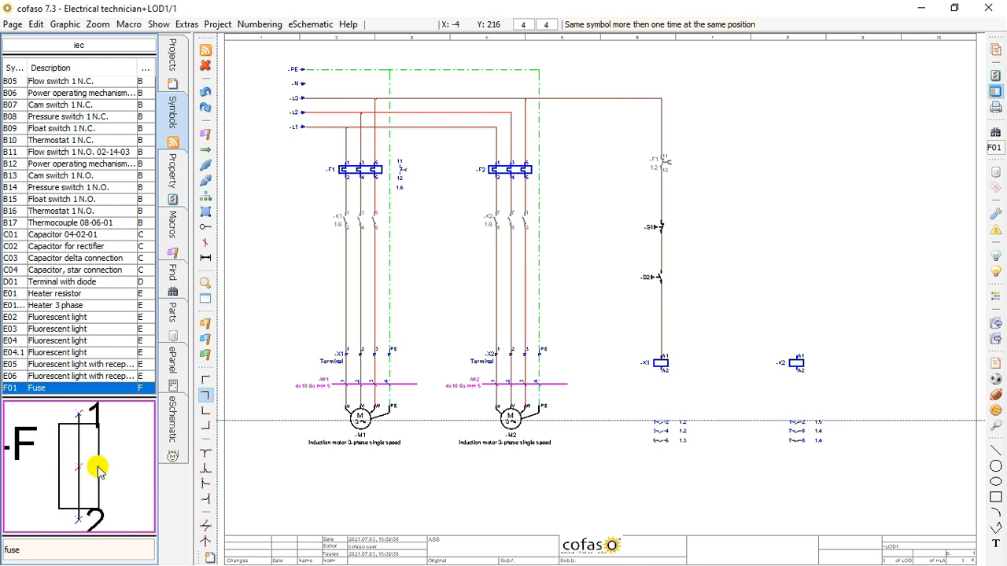
{"action": "left_click", "coordinate": [661, 128]}
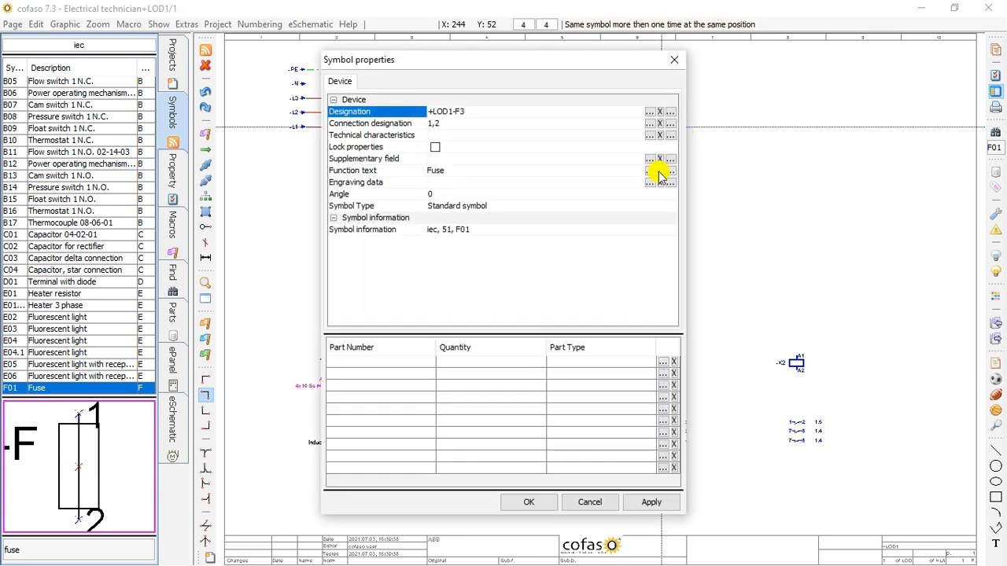
{"action": "left_click", "coordinate": [541, 508]}
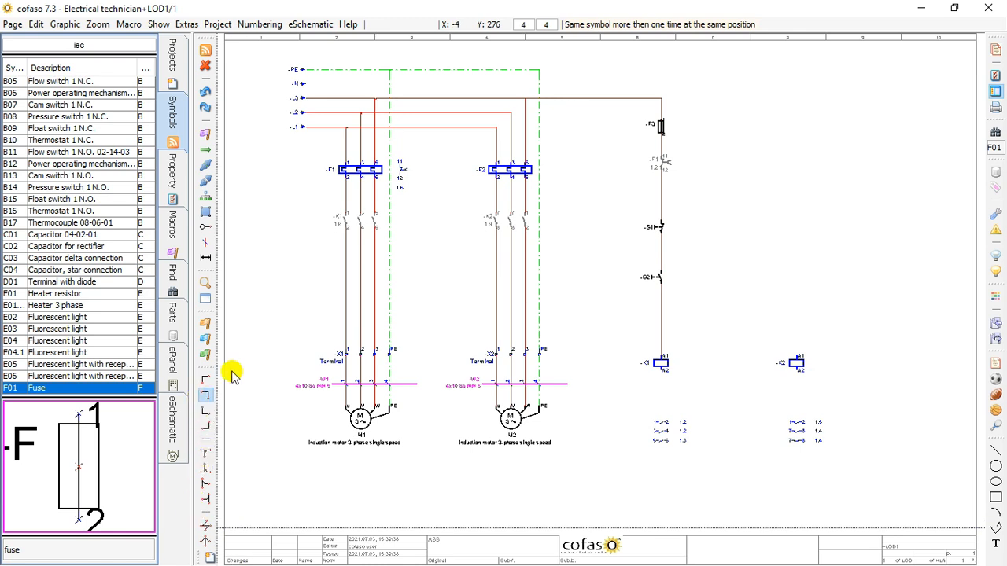
Route the neutral wire from N around the control circuit's outer side and along below the relay coils to K1 terminal A2
{"action": "left_click", "coordinate": [893, 85]}
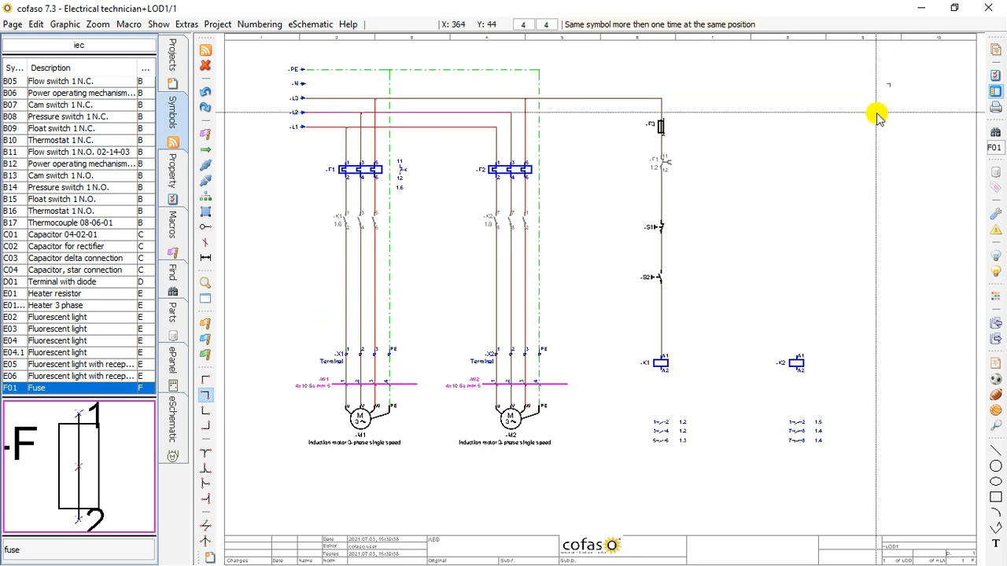
{"action": "left_click", "coordinate": [205, 427]}
{"action": "left_click", "coordinate": [884, 392]}
{"action": "left_click", "coordinate": [205, 410]}
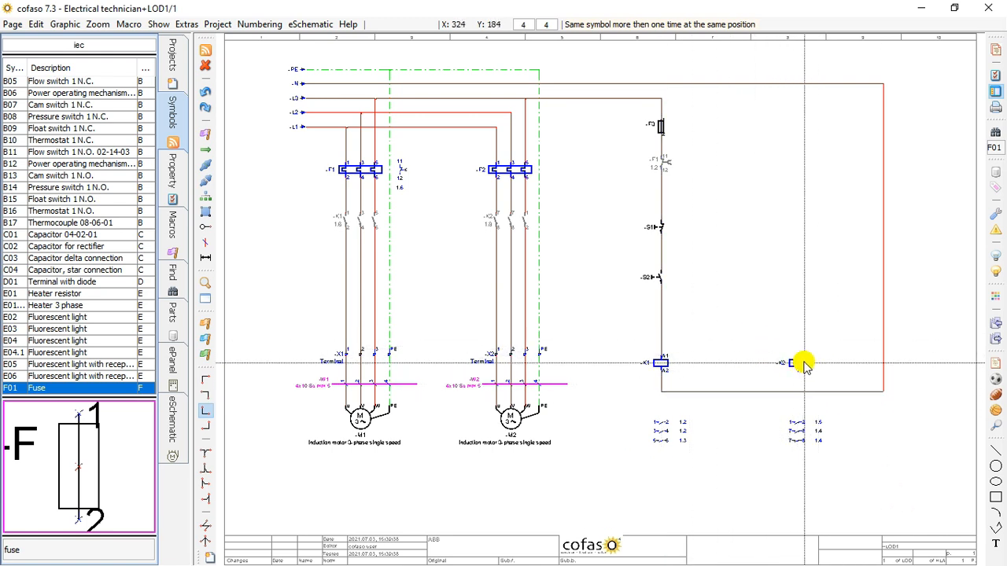
Connect terminal A2 of relay coil K2 to the neutral wire with a T-junction
{"action": "left_click", "coordinate": [205, 468]}
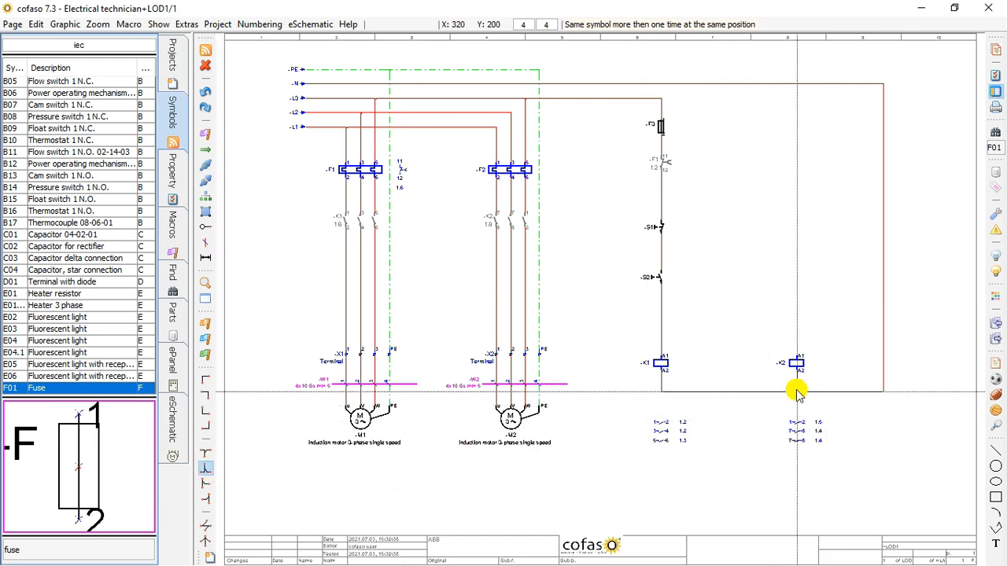
{"action": "scroll", "coordinate": [797, 370], "scroll_direction": "up", "scroll_amount": 3}
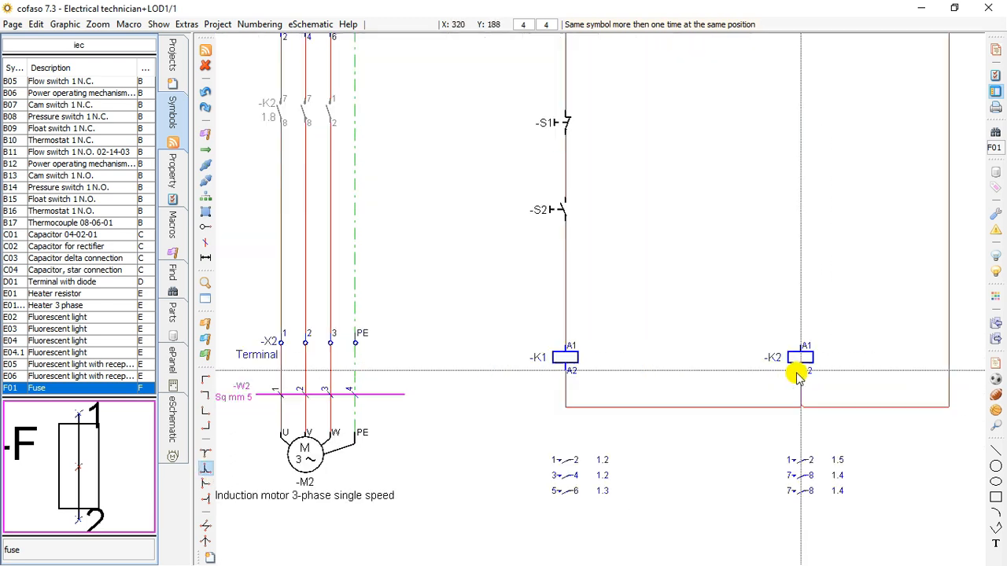
{"action": "scroll", "coordinate": [813, 341], "scroll_direction": "up", "scroll_amount": 1}
{"action": "scroll", "coordinate": [827, 348], "scroll_direction": "down", "scroll_amount": 4}
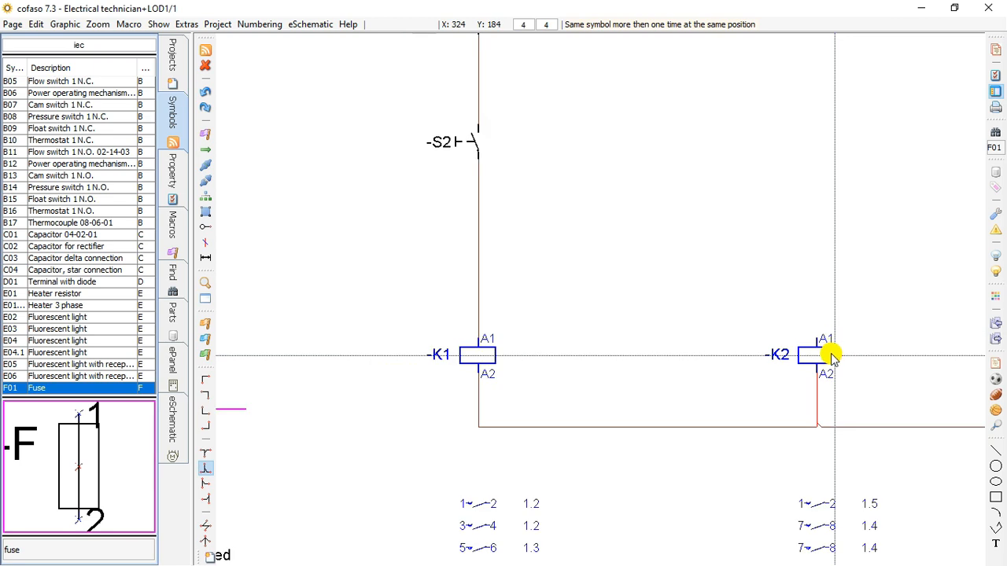
{"action": "scroll", "coordinate": [681, 354], "scroll_direction": "up", "scroll_amount": 1}
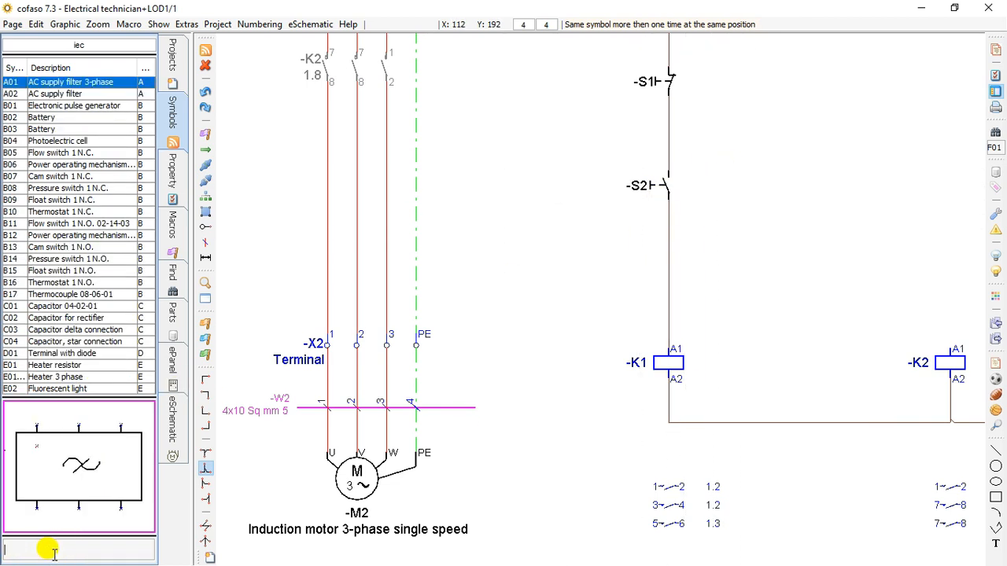
Insert the S01 normally open contact beside push button S2, keeping its default properties
{"action": "type", "text": "S01"}
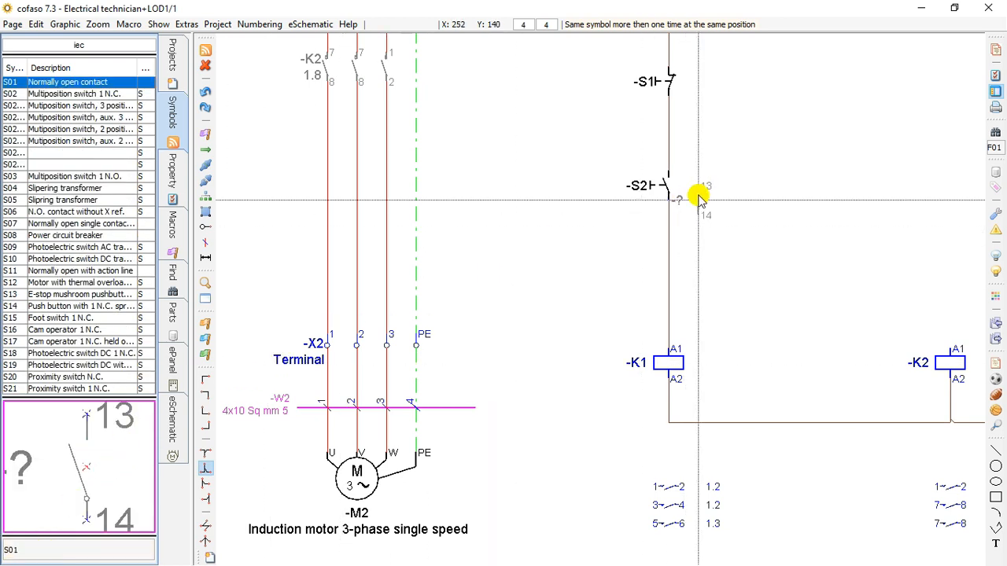
{"action": "left_click", "coordinate": [738, 183]}
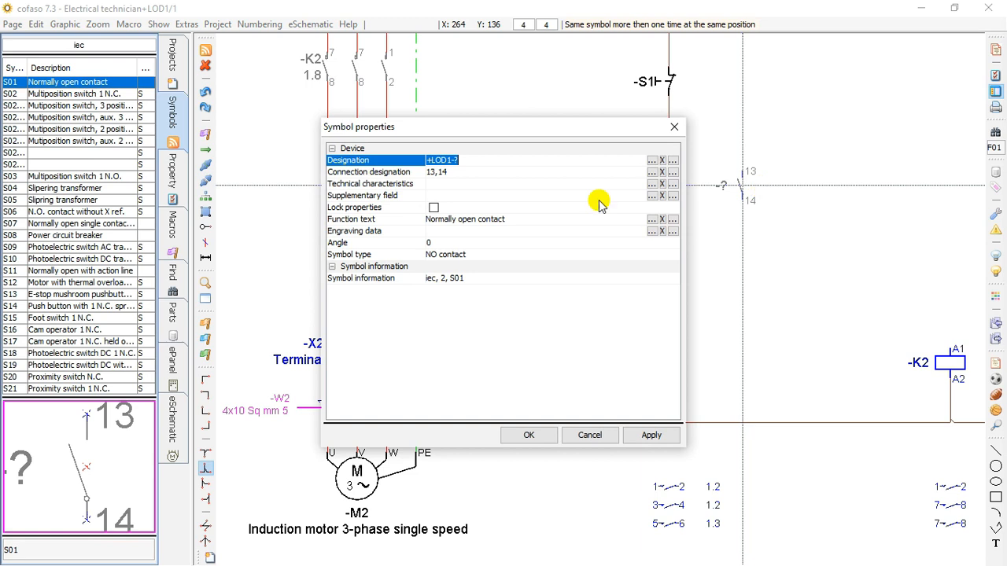
{"action": "left_click", "coordinate": [529, 440]}
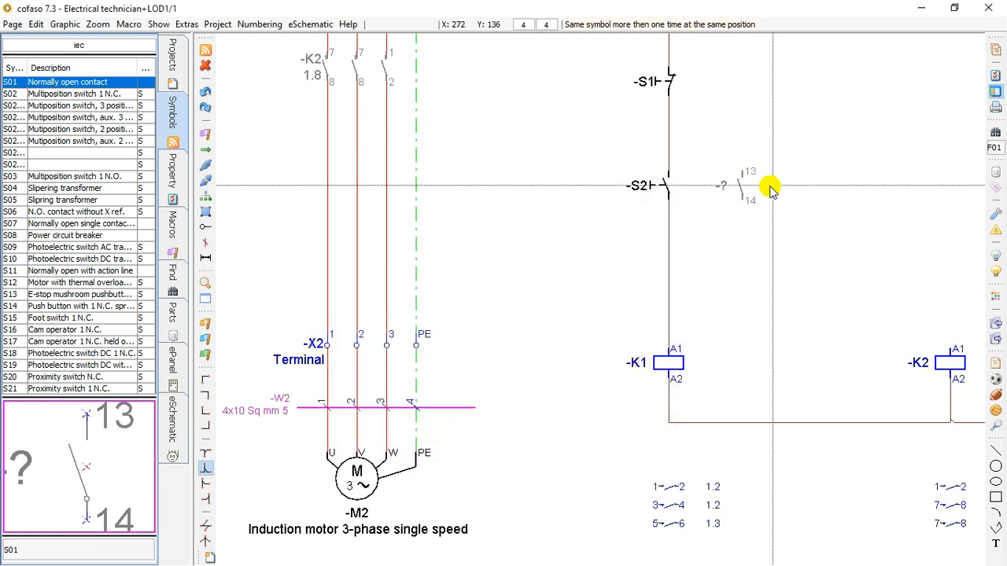
{"action": "scroll", "coordinate": [738, 188], "scroll_direction": "up", "scroll_amount": 2}
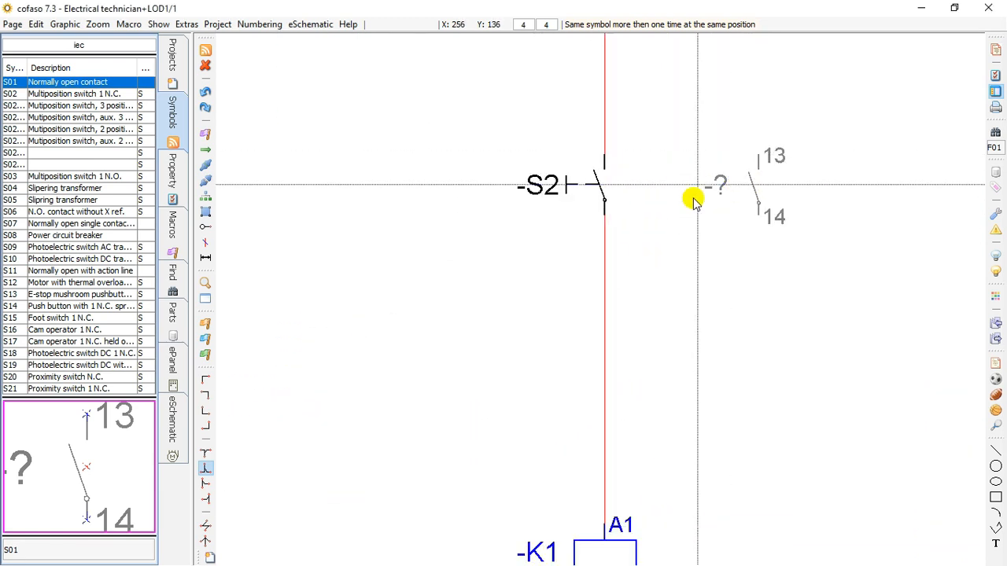
{"action": "scroll", "coordinate": [719, 186], "scroll_direction": "down", "scroll_amount": 2}
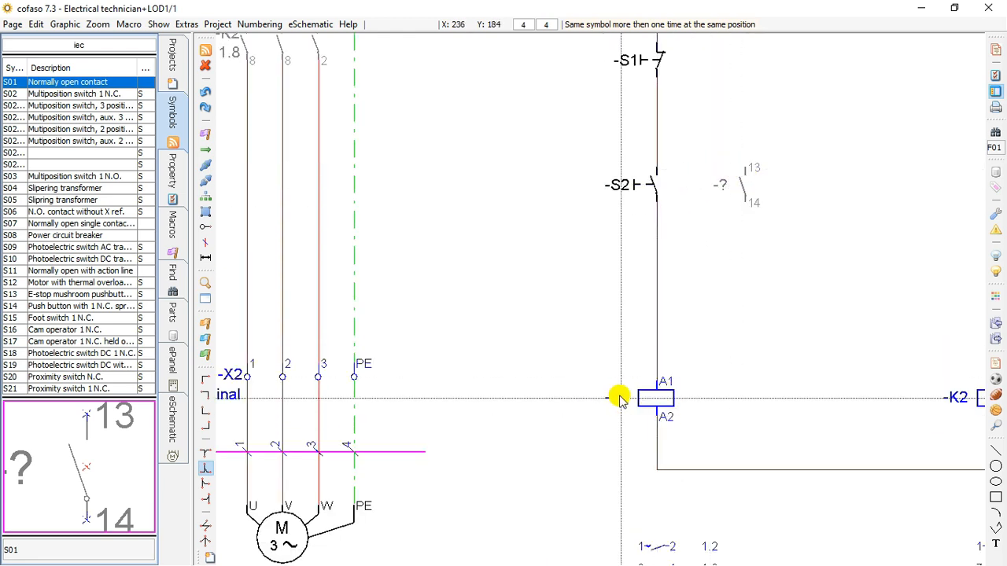
Assign the normally open contact beside S2 to relay K1
{"action": "left_click", "coordinate": [742, 167]}
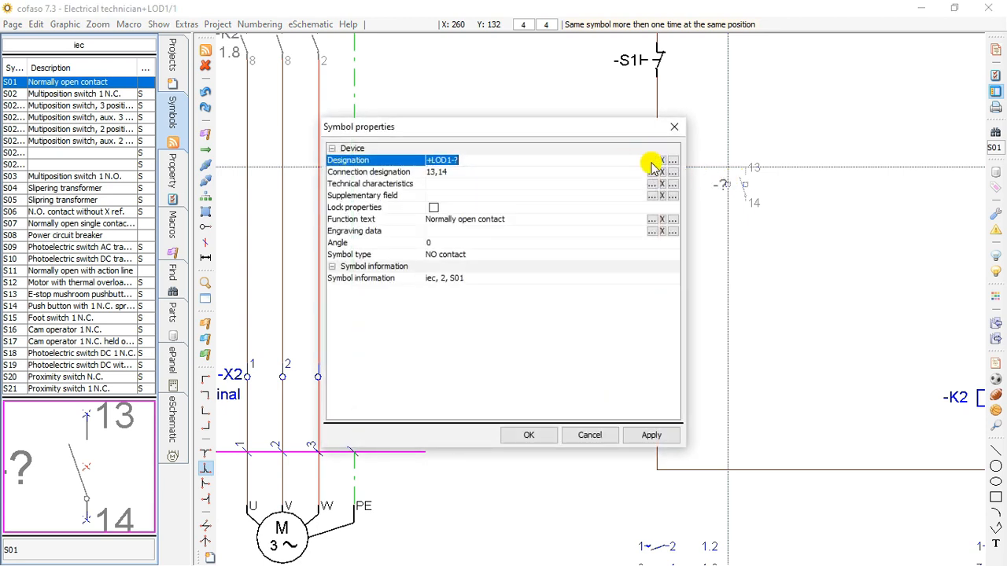
{"action": "left_click", "coordinate": [653, 161]}
{"action": "double_click", "coordinate": [441, 211]}
{"action": "left_click", "coordinate": [526, 435]}
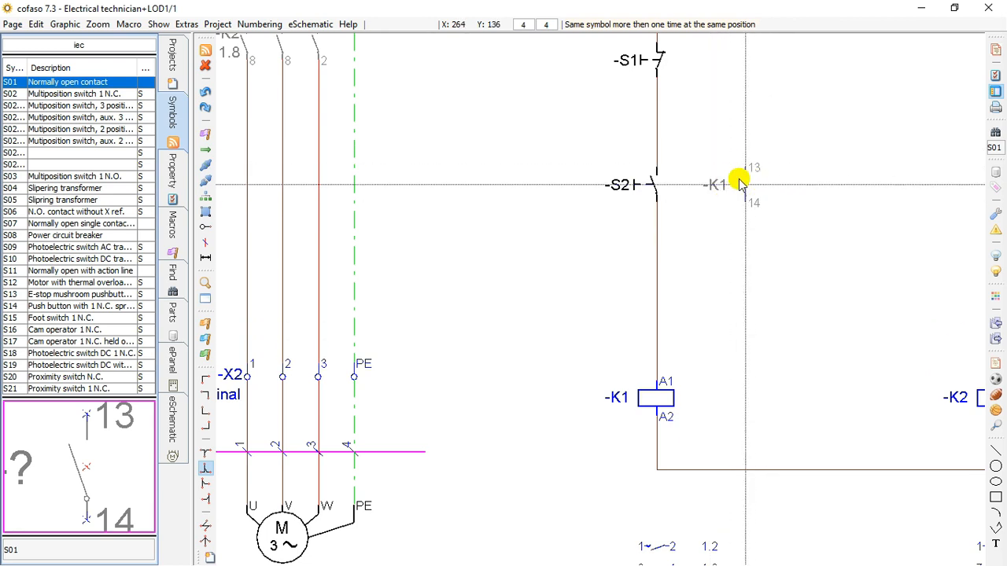
Wire the K1 normally open contact in parallel with push button S2 using two T-junctions and two corners
{"action": "left_click", "coordinate": [205, 484]}
{"action": "left_click", "coordinate": [657, 132]}
{"action": "left_click", "coordinate": [657, 239]}
{"action": "left_click", "coordinate": [204, 395]}
{"action": "left_click", "coordinate": [744, 131]}
{"action": "left_click", "coordinate": [204, 425]}
{"action": "left_click", "coordinate": [745, 239]}
Copy the F1 contact, both push buttons and the K1 holding contact branch onto the line above relay coil K2
{"action": "scroll", "coordinate": [693, 281], "scroll_direction": "down", "scroll_amount": 2}
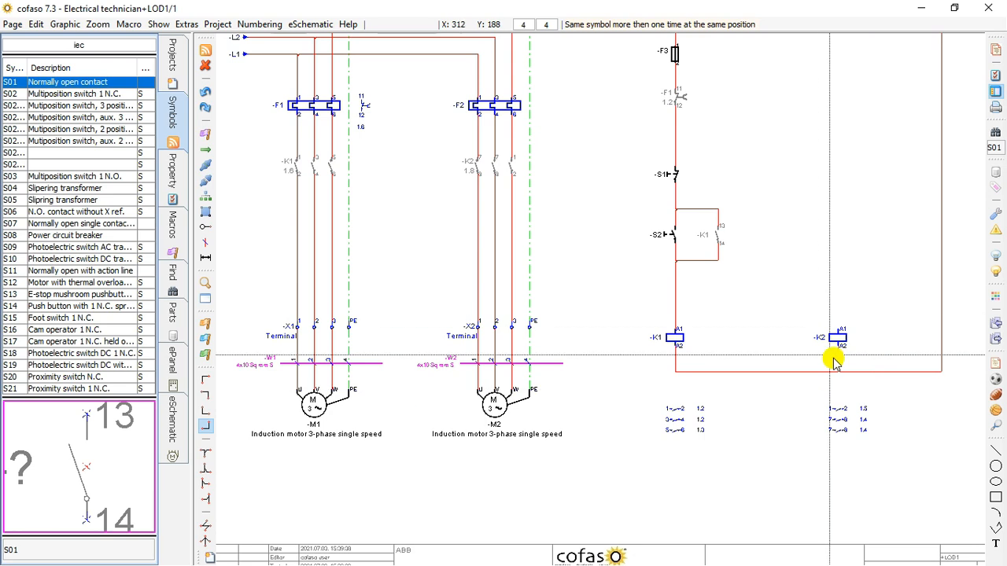
{"action": "left_click_drag", "start_coordinate": [684, 80], "coordinate": [769, 295]}
{"action": "key", "text": "ctrl+c"}
{"action": "key", "text": "ctrl+v"}
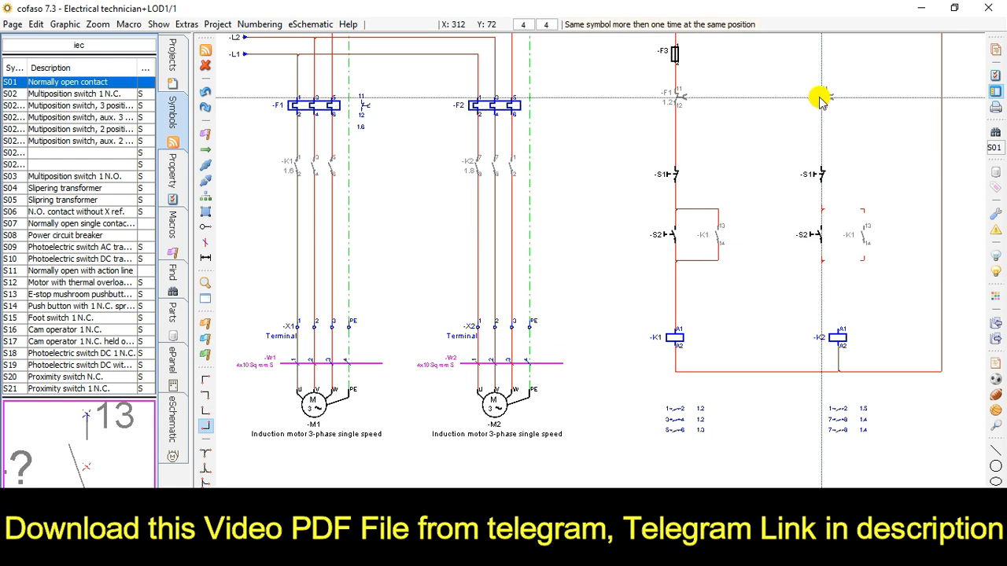
{"action": "left_click", "coordinate": [839, 97]}
{"action": "left_click", "coordinate": [667, 39]}
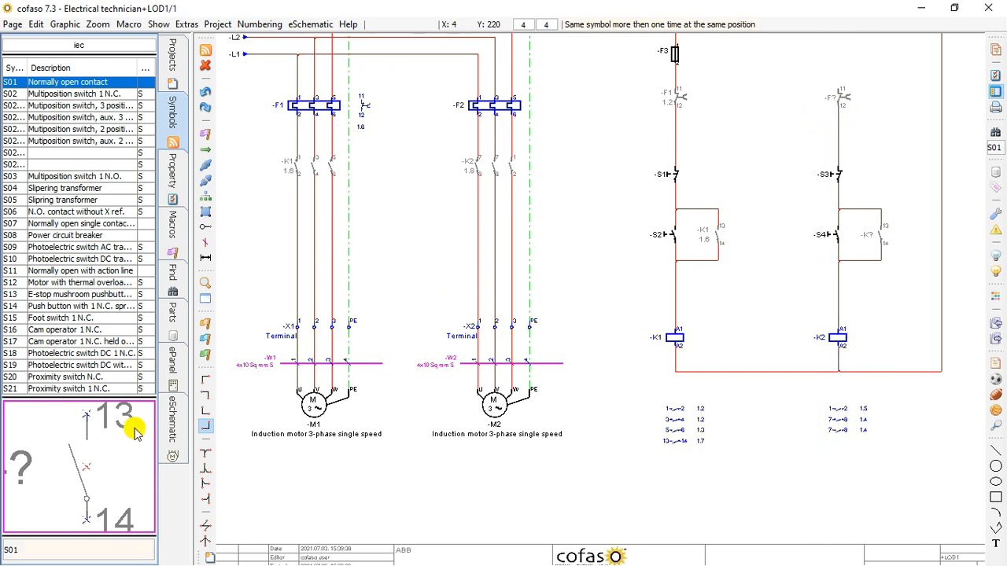
Connect the copied branch above K2 to the control wire between fuse F3 and the F1 contact
{"action": "left_click", "coordinate": [205, 483]}
{"action": "left_click", "coordinate": [205, 395]}
{"action": "left_click", "coordinate": [838, 71]}
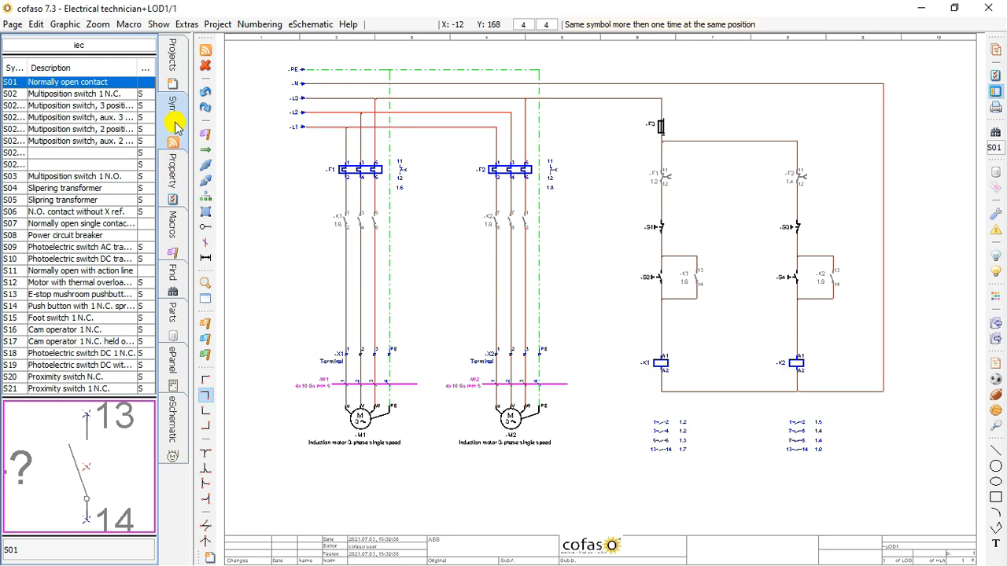
Number all wires with new potential-oriented, sequential numbering starting at 1 in the AAA format
{"action": "left_click", "coordinate": [176, 59]}
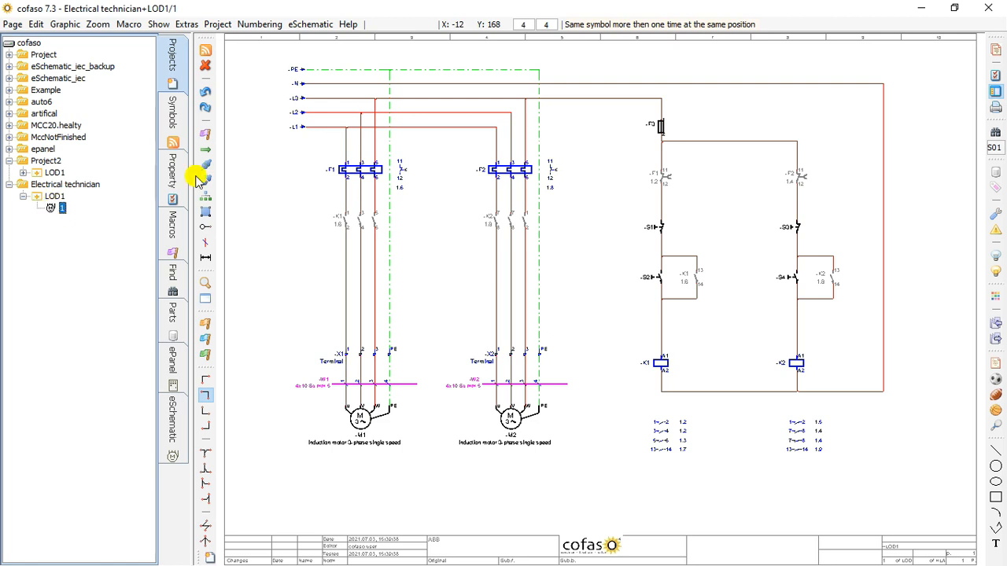
{"action": "left_click", "coordinate": [250, 24]}
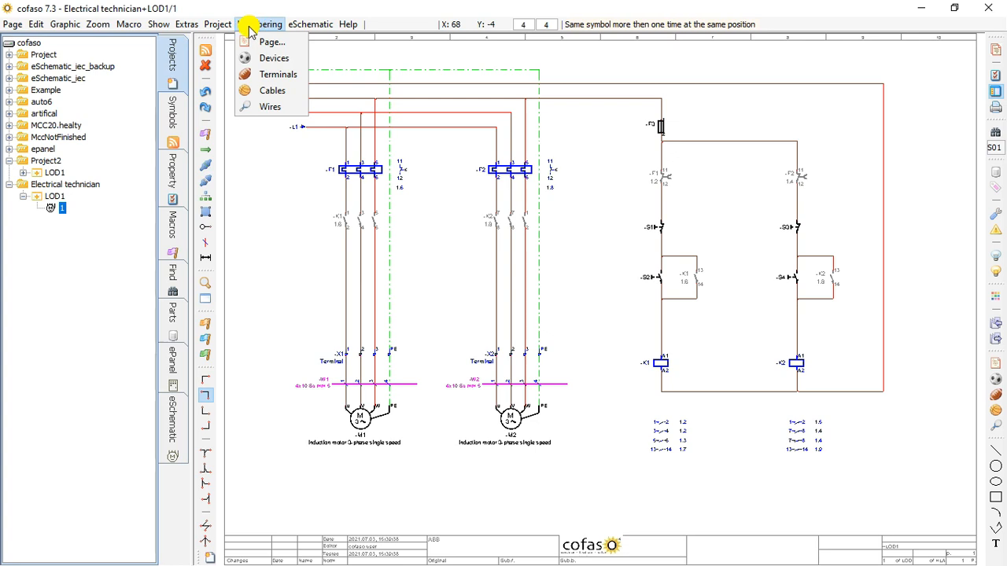
{"action": "left_click", "coordinate": [266, 111]}
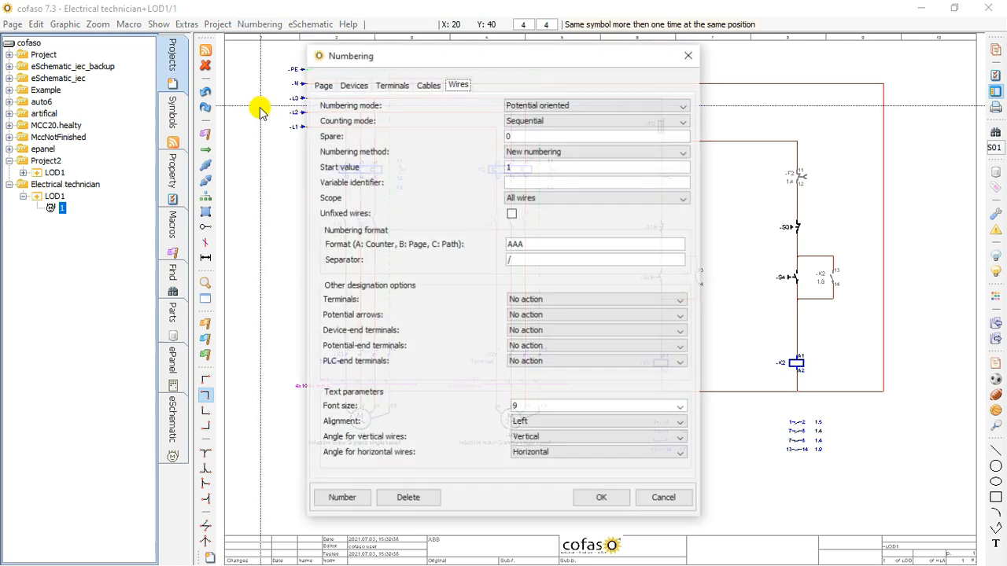
{"action": "left_click", "coordinate": [346, 498]}
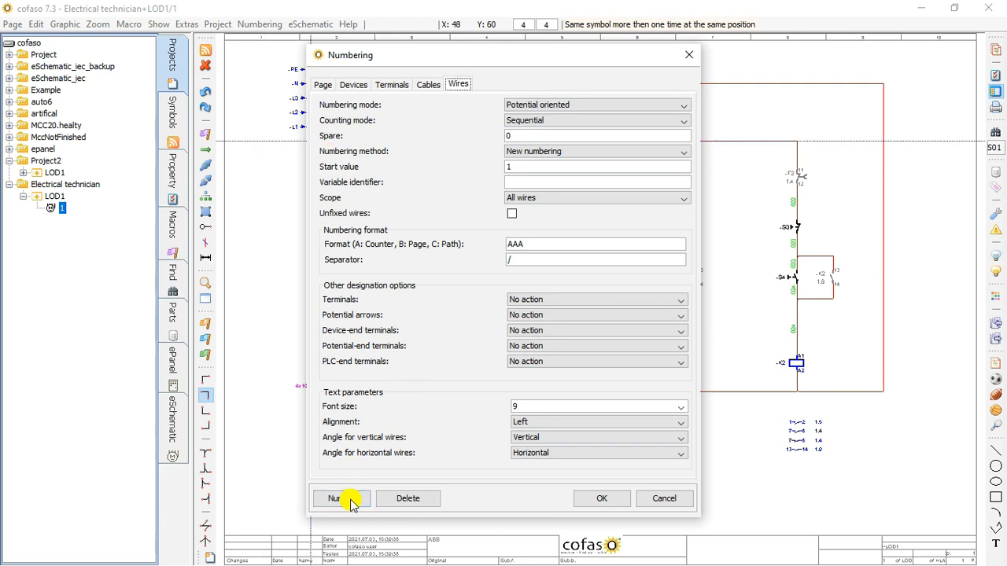
{"action": "left_click", "coordinate": [592, 505]}
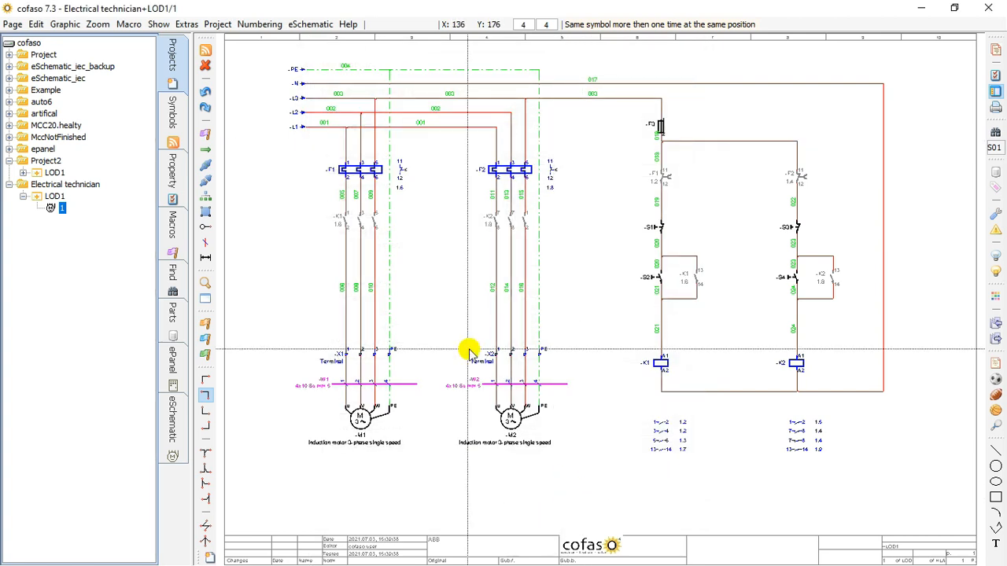
Examine the wire numbers on both motor power circuits
{"action": "scroll", "coordinate": [461, 330], "scroll_direction": "up", "scroll_amount": 3}
{"action": "scroll", "coordinate": [710, 218], "scroll_direction": "down", "scroll_amount": 4}
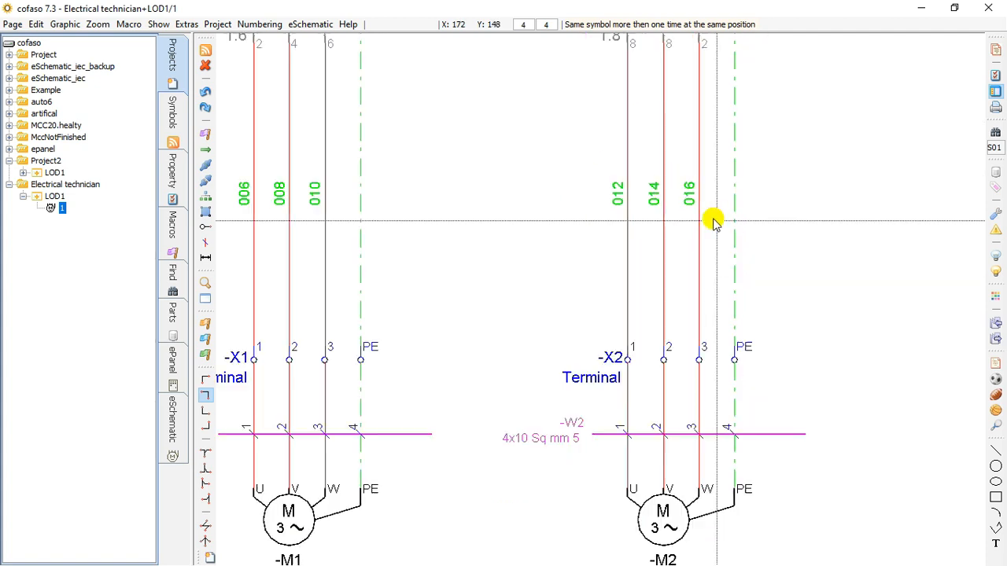
{"action": "scroll", "coordinate": [512, 206], "scroll_direction": "up", "scroll_amount": 4}
{"action": "scroll", "coordinate": [503, 184], "scroll_direction": "down", "scroll_amount": 3}
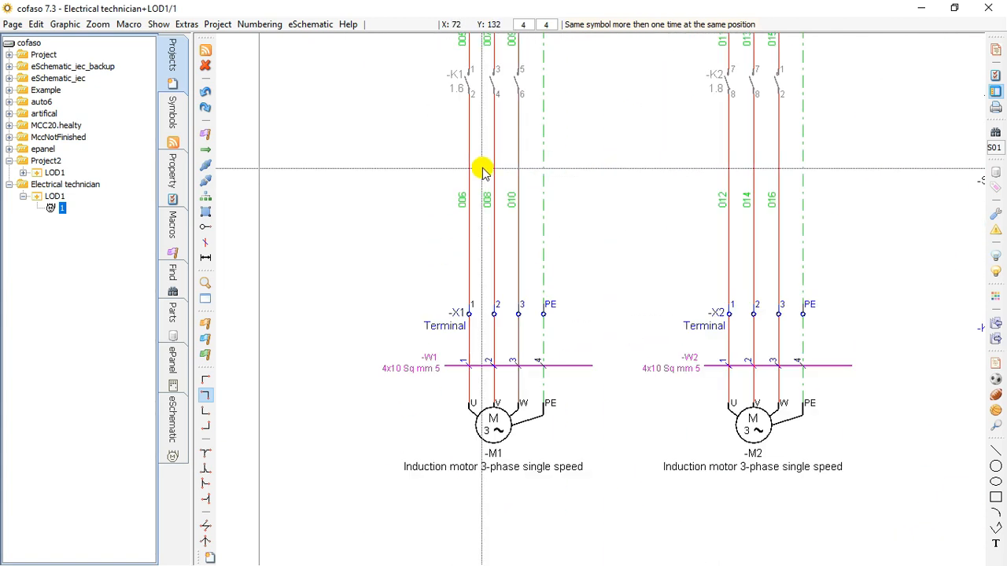
{"action": "scroll", "coordinate": [488, 134], "scroll_direction": "down", "scroll_amount": 1}
{"action": "scroll", "coordinate": [519, 181], "scroll_direction": "up", "scroll_amount": 3}
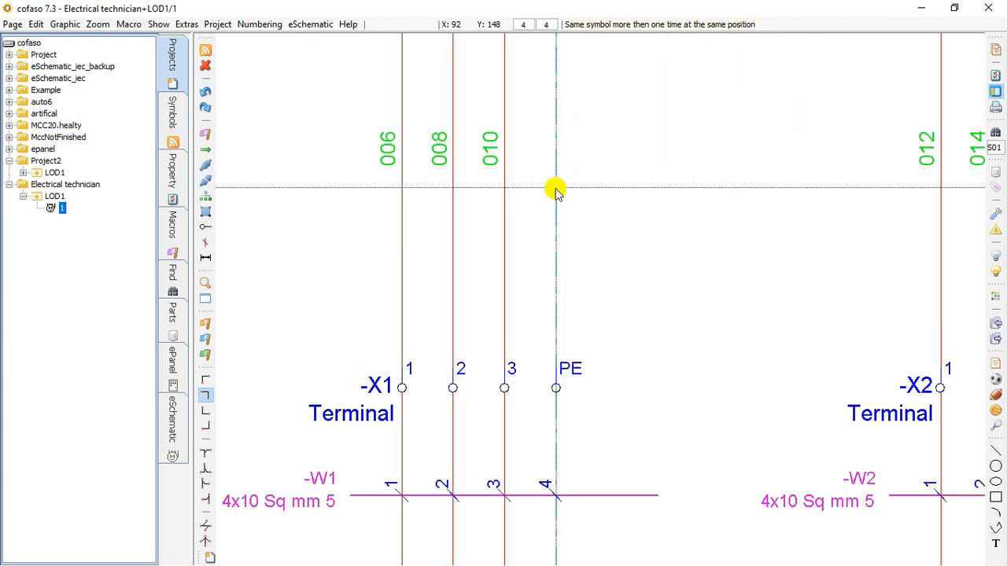
{"action": "scroll", "coordinate": [450, 201], "scroll_direction": "down", "scroll_amount": 3}
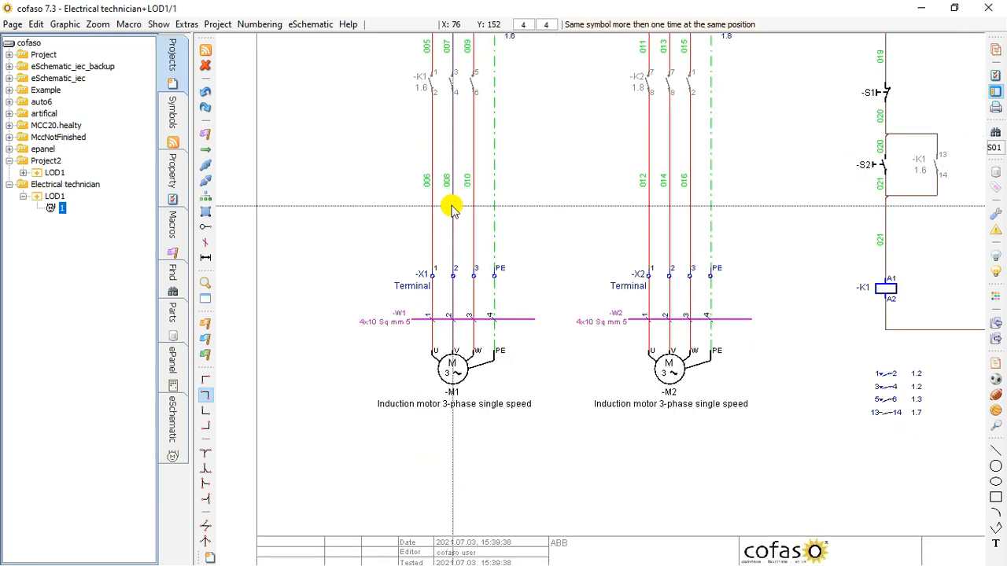
{"action": "scroll", "coordinate": [472, 338], "scroll_direction": "down", "scroll_amount": 1}
{"action": "scroll", "coordinate": [561, 354], "scroll_direction": "down", "scroll_amount": 1}
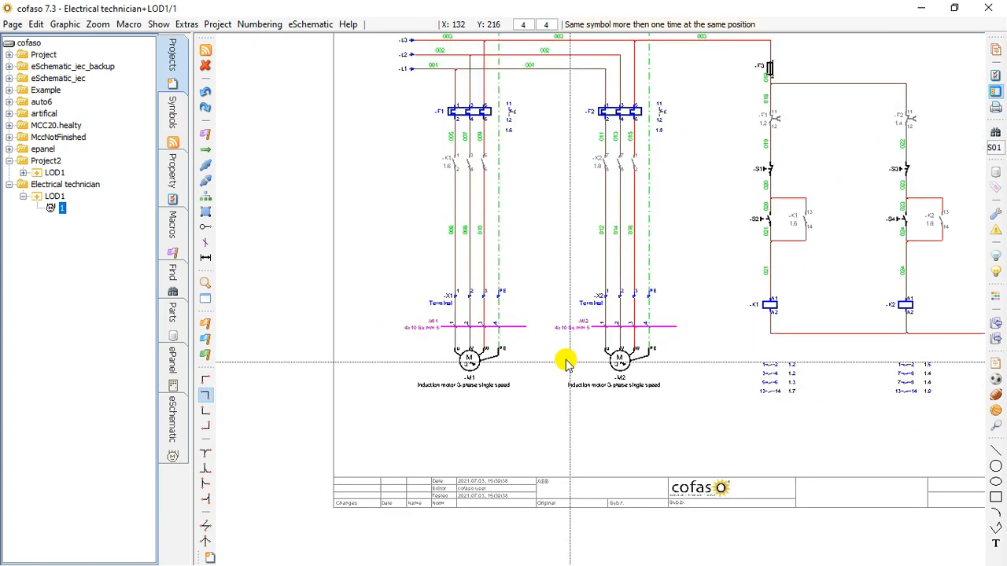
{"action": "scroll", "coordinate": [281, 548], "scroll_direction": "down", "scroll_amount": 2}
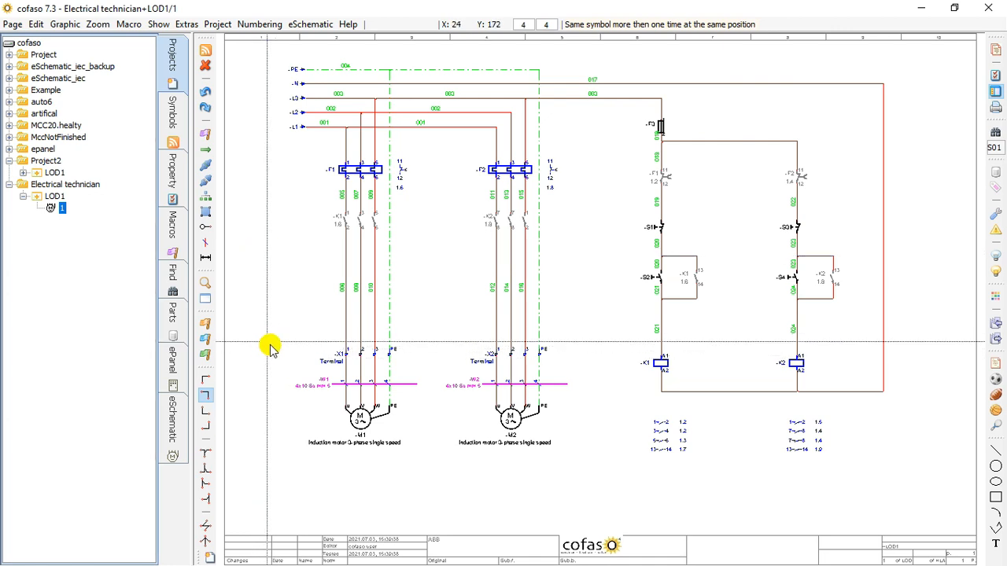
Generate the documentation pages in the project tree for the Electrical technician project
{"action": "left_click", "coordinate": [157, 25]}
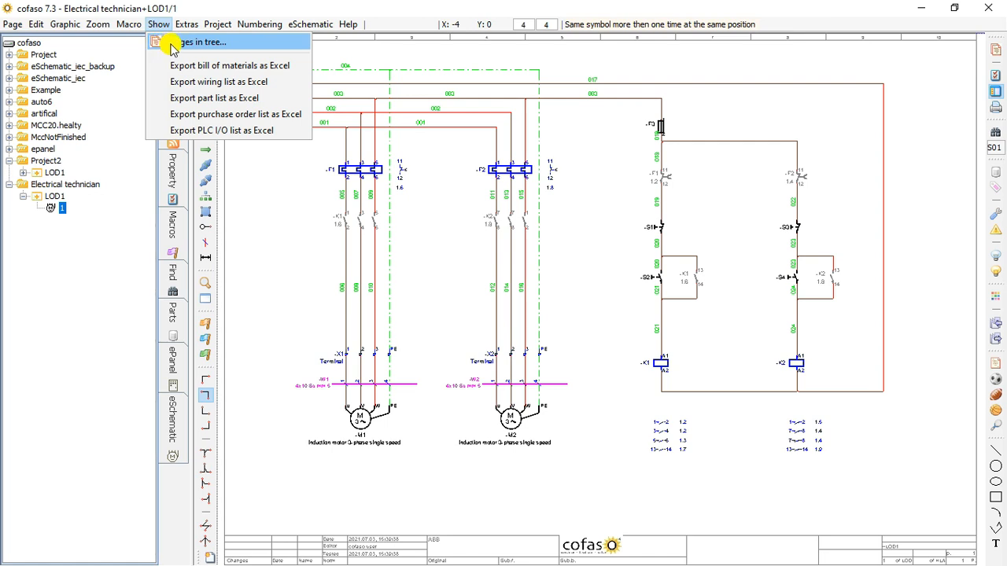
{"action": "left_click", "coordinate": [172, 45]}
{"action": "left_click", "coordinate": [533, 388]}
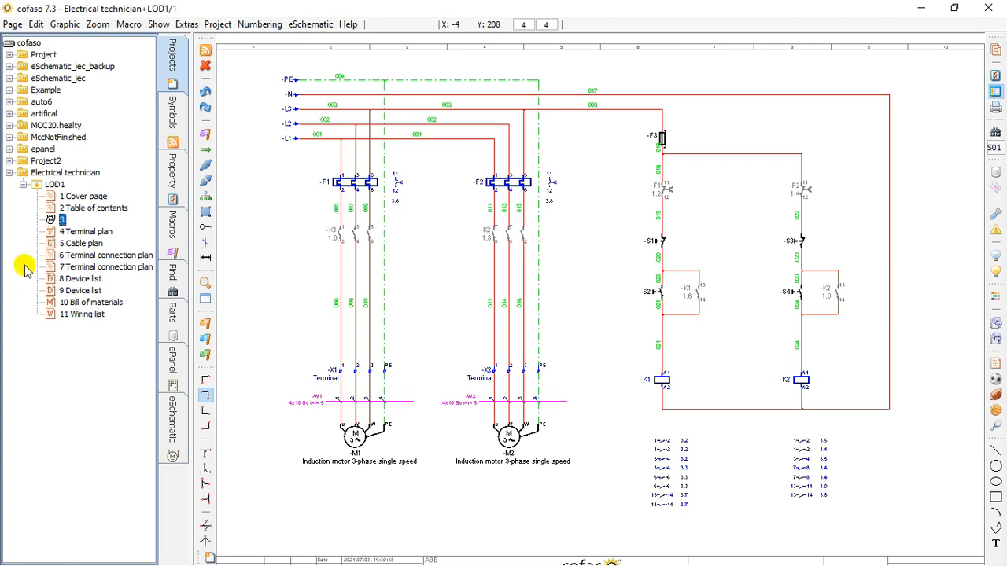
Review the cover page, table of contents, schematic page and terminal plan
{"action": "double_click", "coordinate": [55, 199]}
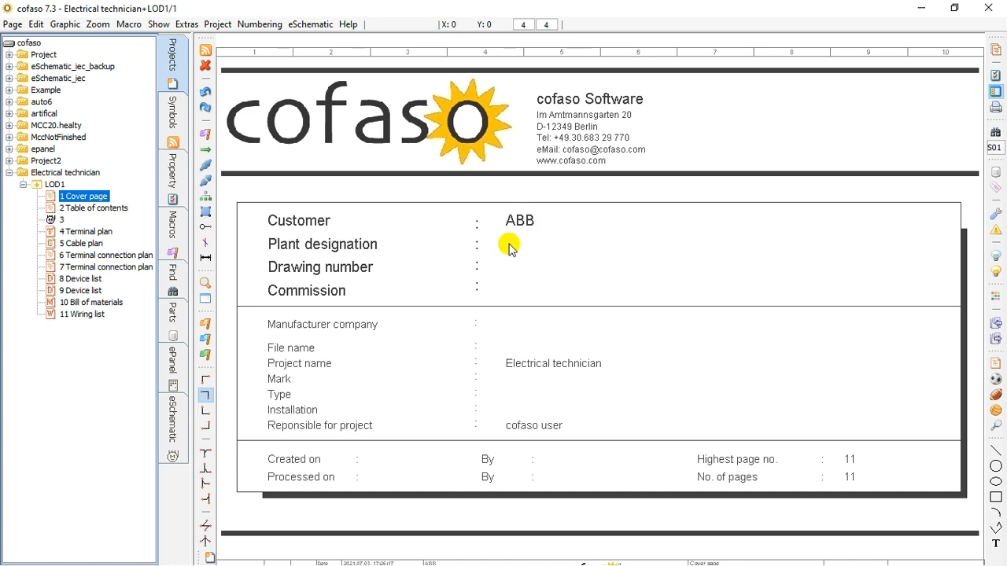
{"action": "left_click", "coordinate": [49, 209]}
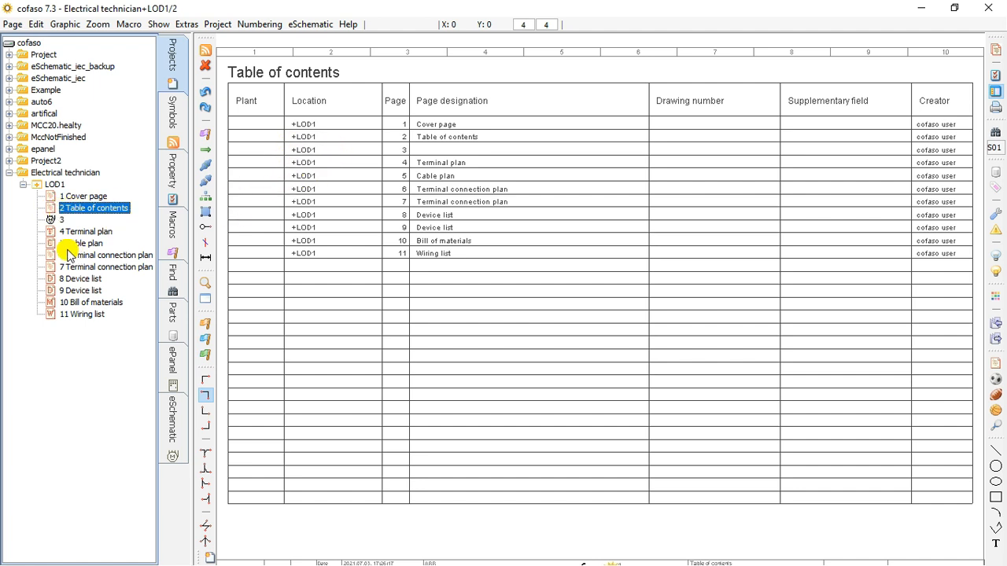
{"action": "left_click", "coordinate": [55, 222]}
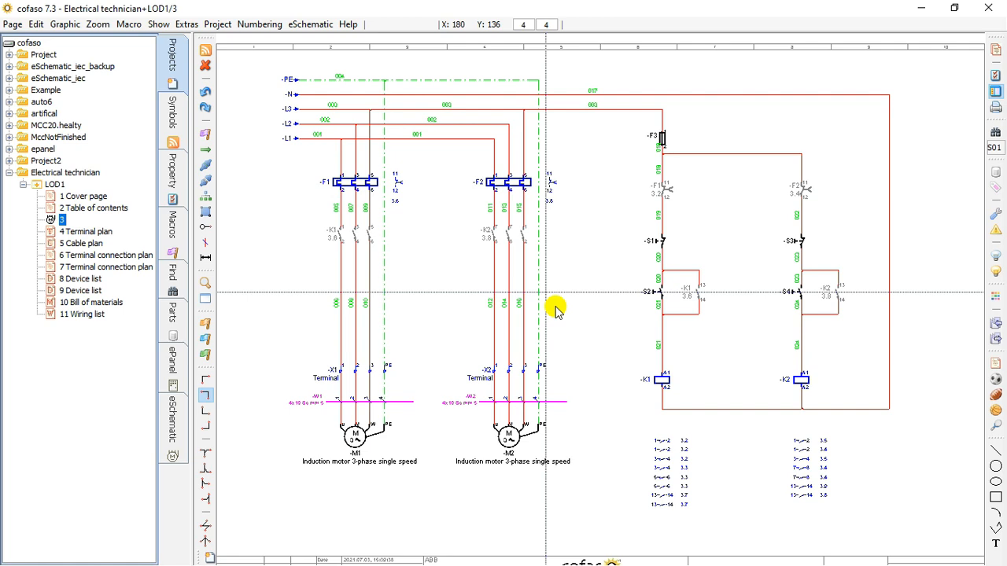
{"action": "left_click", "coordinate": [49, 233]}
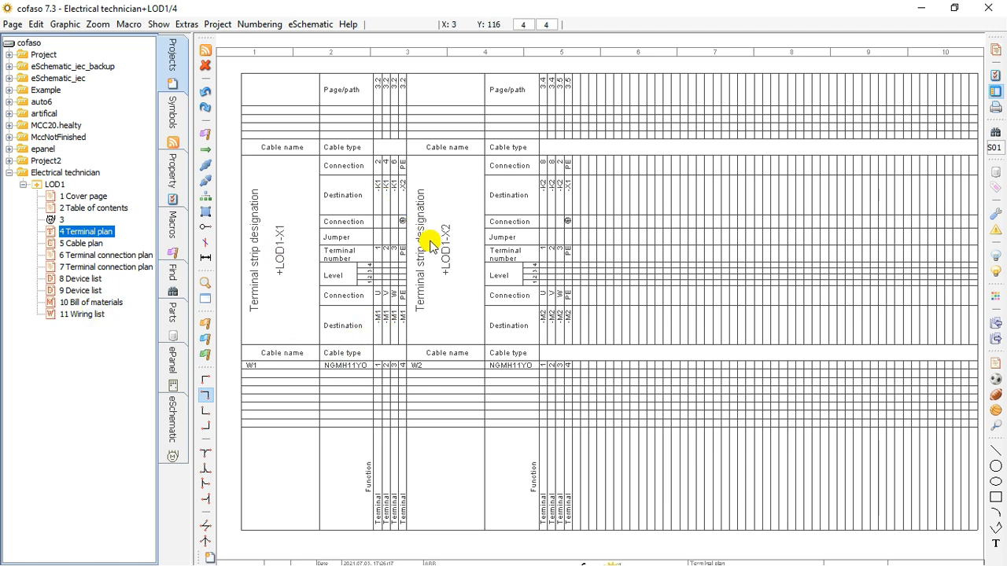
Review the first terminal connection plan, first device list, bill of materials and wiring list, and return to the schematic page
{"action": "left_click", "coordinate": [47, 259]}
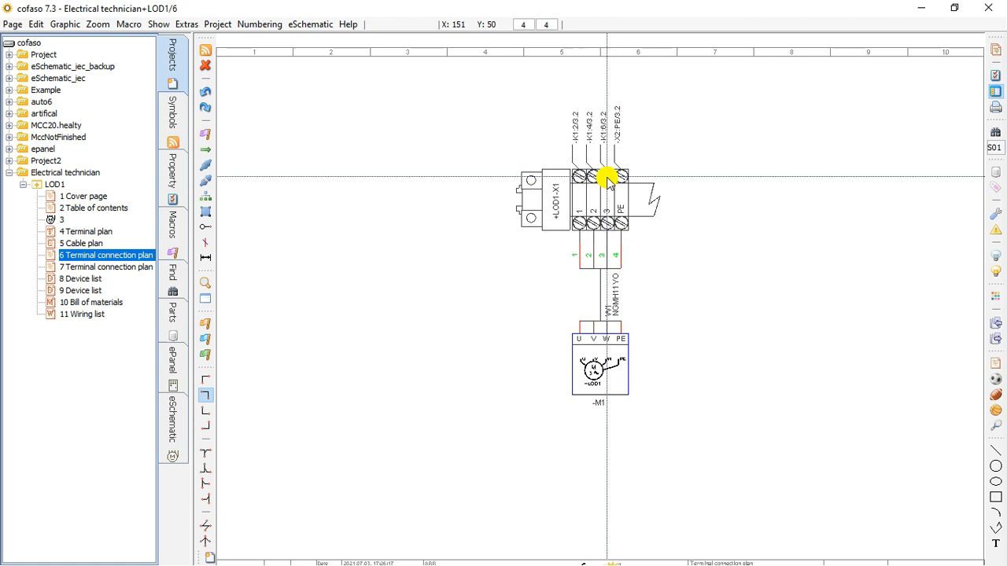
{"action": "left_click", "coordinate": [54, 282]}
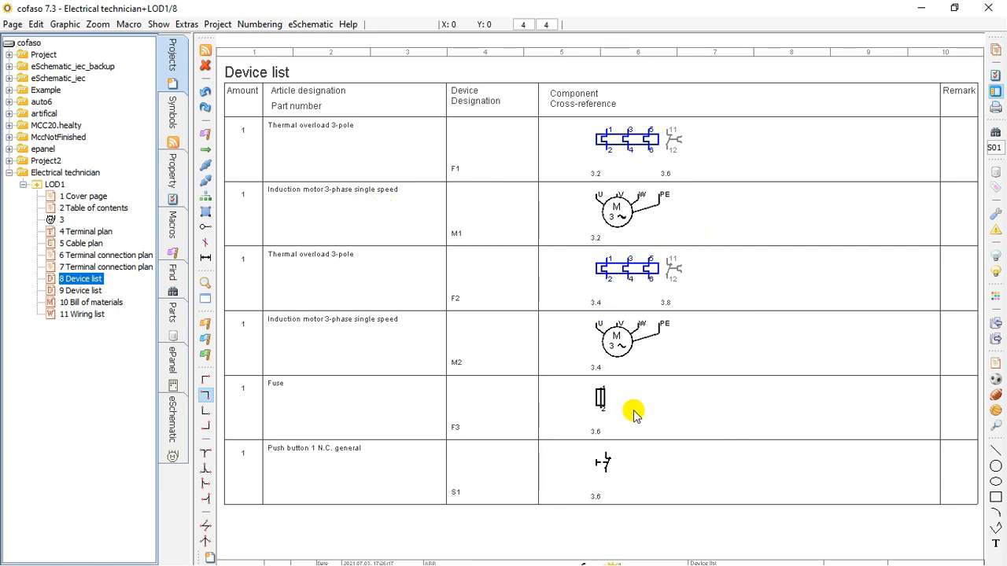
{"action": "left_click", "coordinate": [78, 303]}
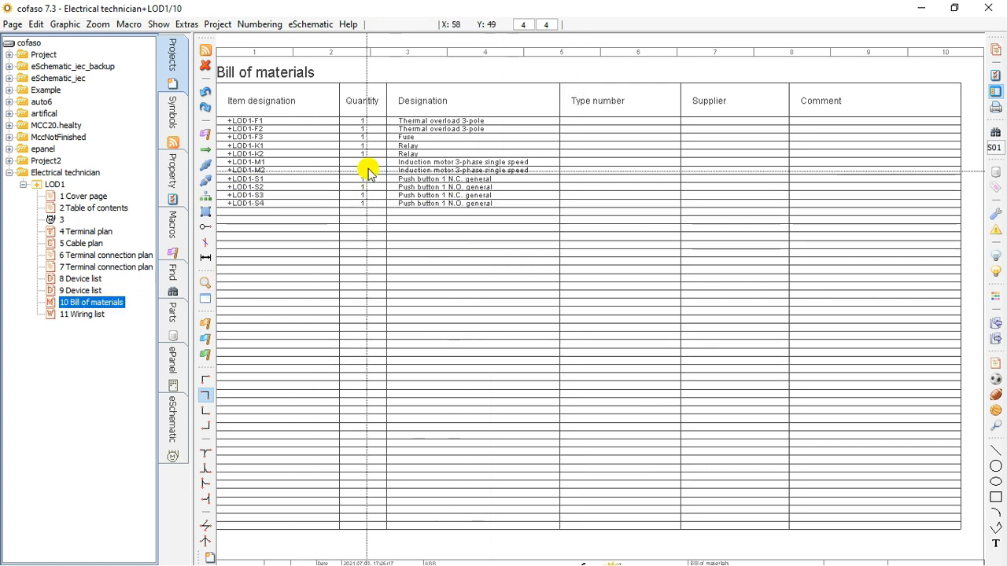
{"action": "double_click", "coordinate": [71, 317]}
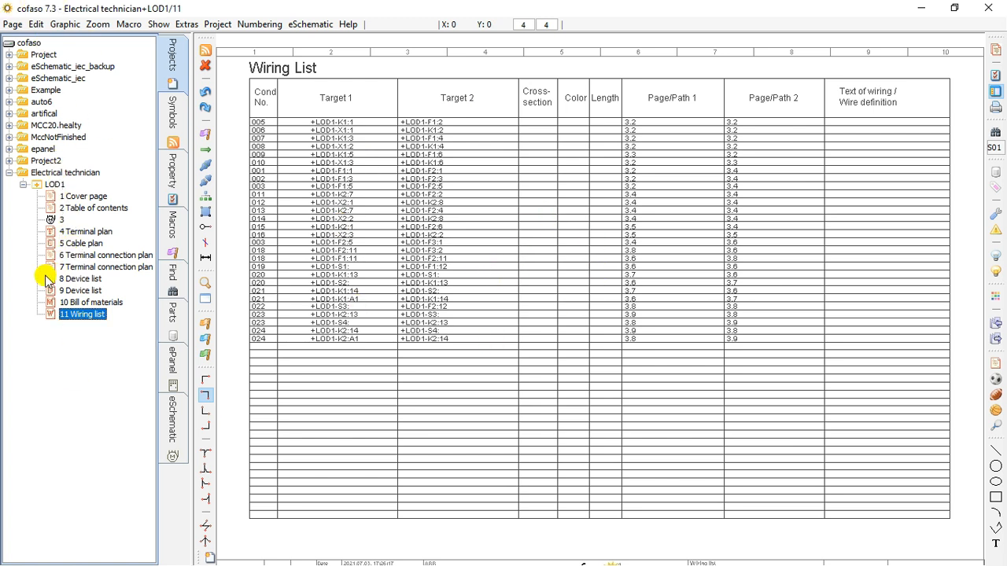
{"action": "double_click", "coordinate": [50, 219]}
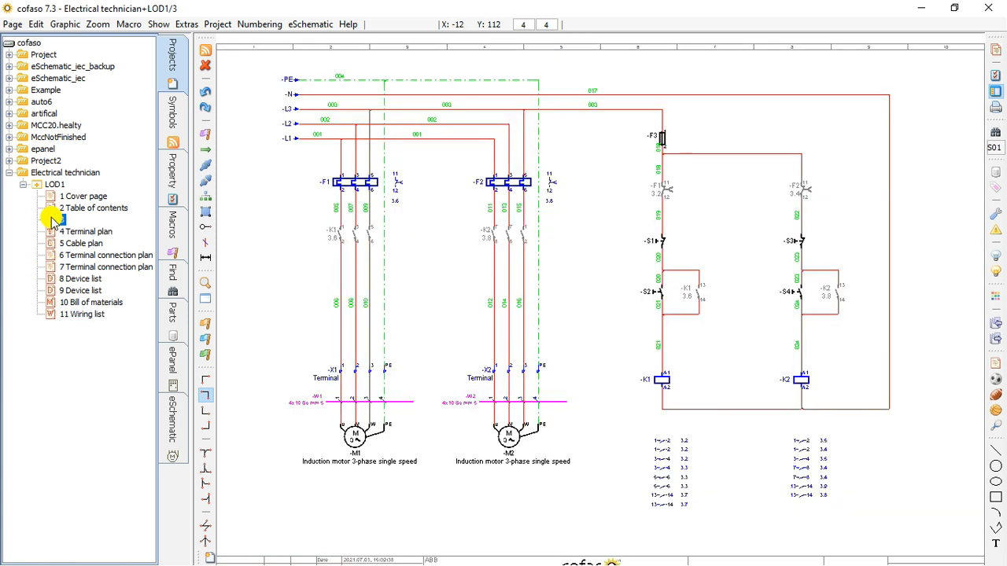